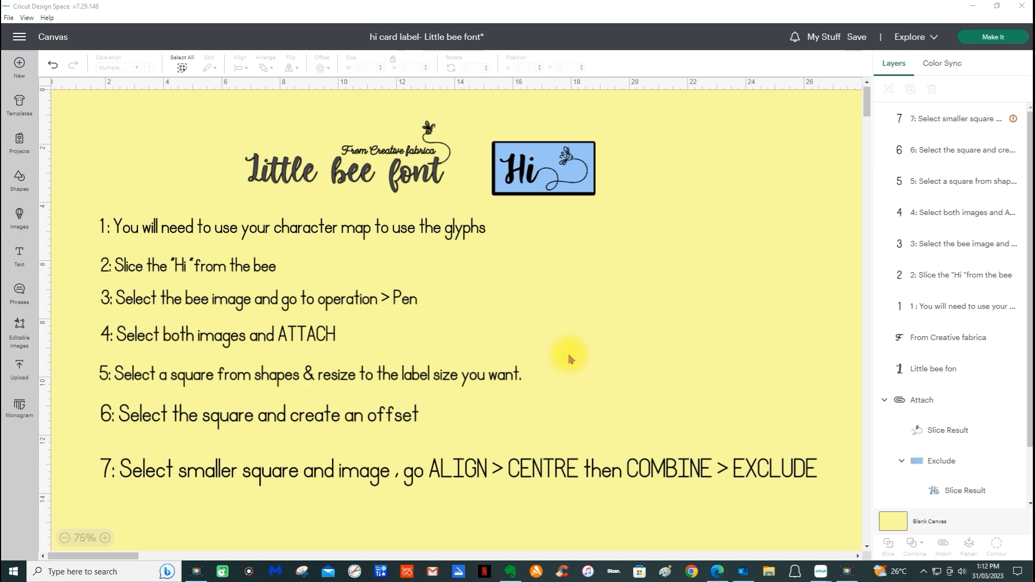
Insert a basic square shape in the empty canvas area below the written instructions.
{"action": "scroll", "coordinate": [570, 346], "scroll_direction": "down", "scroll_amount": 2}
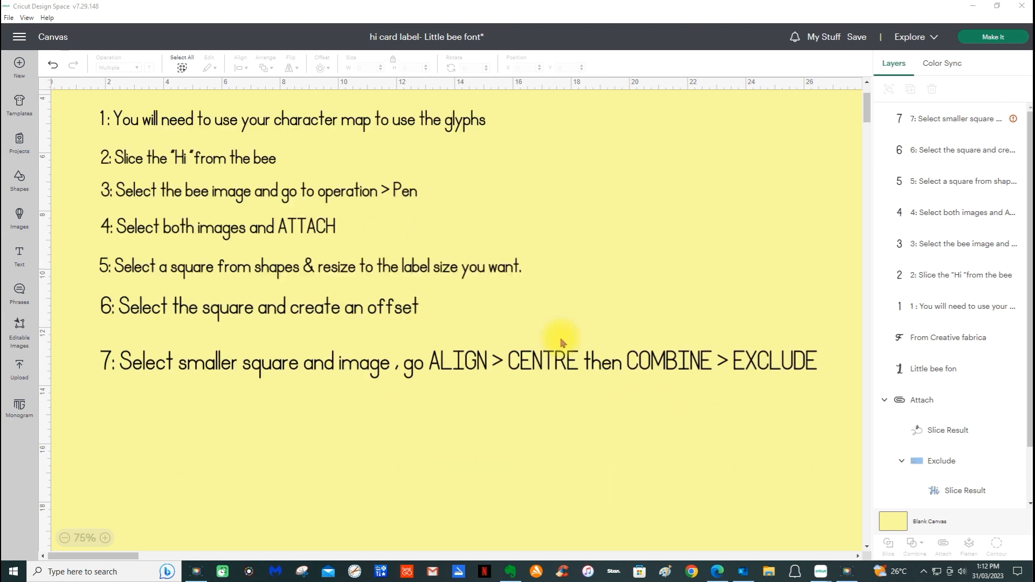
{"action": "scroll", "coordinate": [561, 342], "scroll_direction": "down", "scroll_amount": 4}
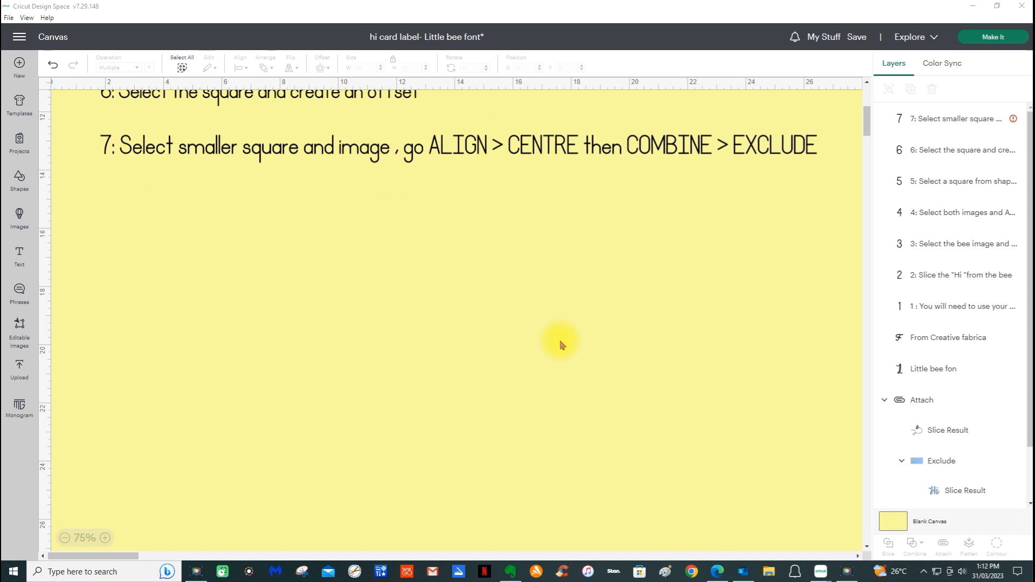
{"action": "scroll", "coordinate": [560, 343], "scroll_direction": "down", "scroll_amount": 2}
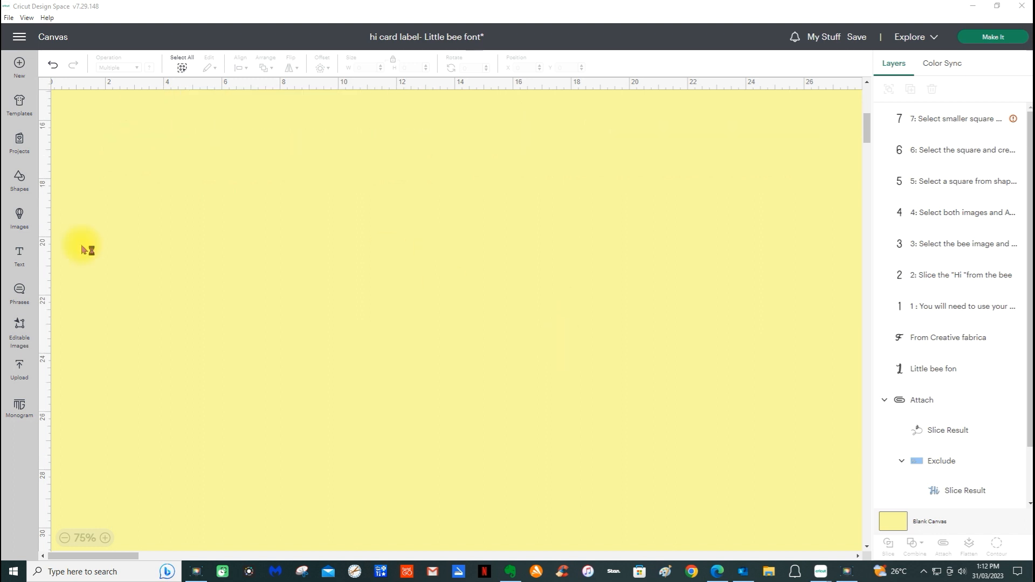
{"action": "left_click", "coordinate": [29, 190]}
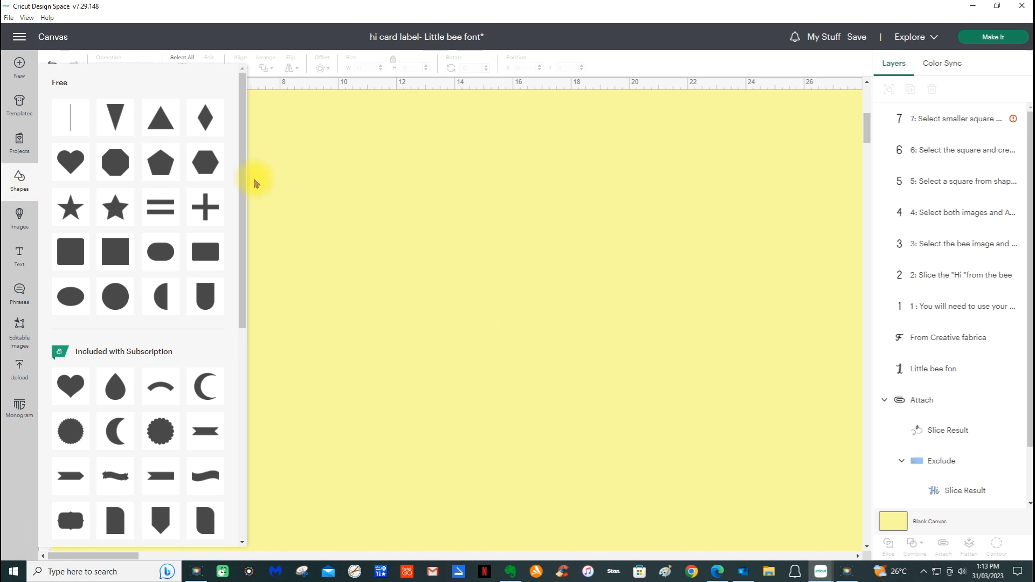
{"action": "left_click", "coordinate": [108, 250]}
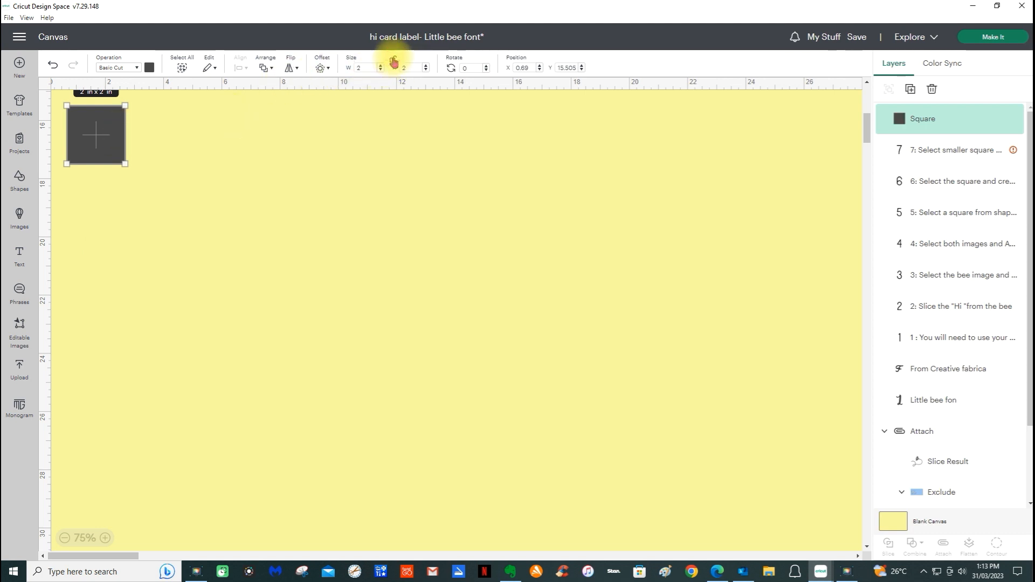
Unlock the square's proportions and resize it to 3.75 in wide by 5.75 in high for the card topper.
{"action": "left_click", "coordinate": [394, 61]}
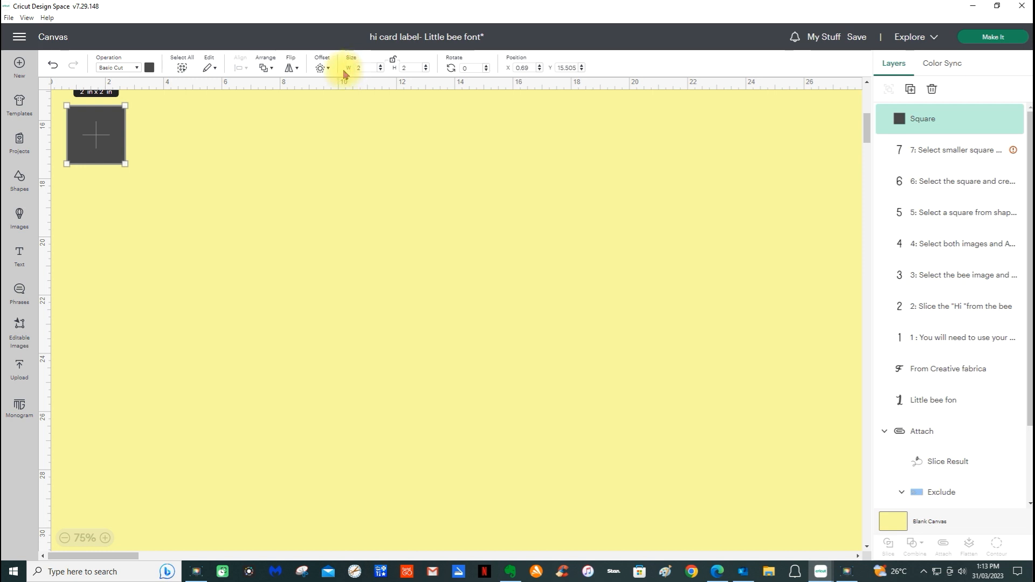
{"action": "left_click_drag", "start_coordinate": [363, 68], "coordinate": [348, 64]}
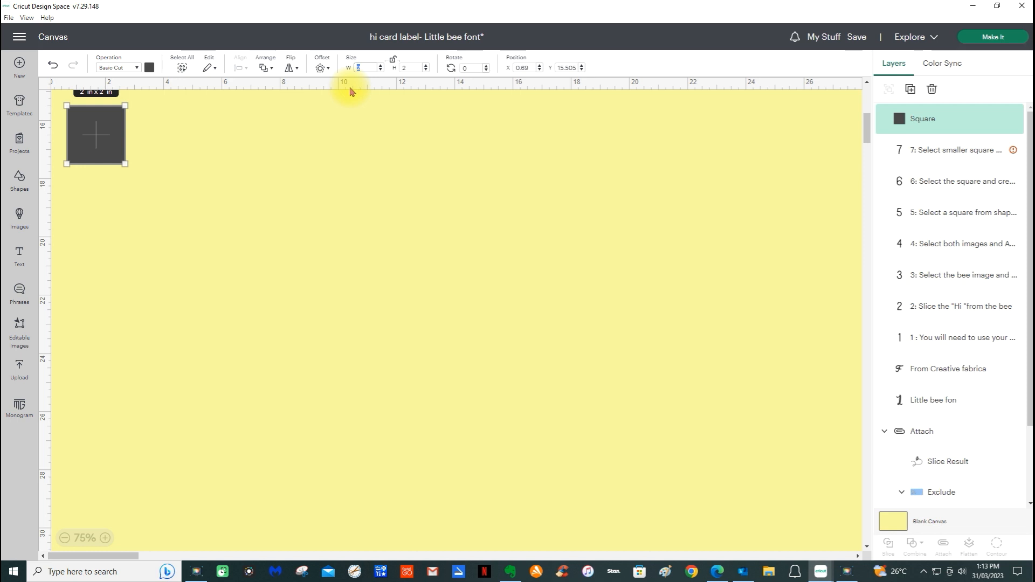
{"action": "type", "text": "3.75"}
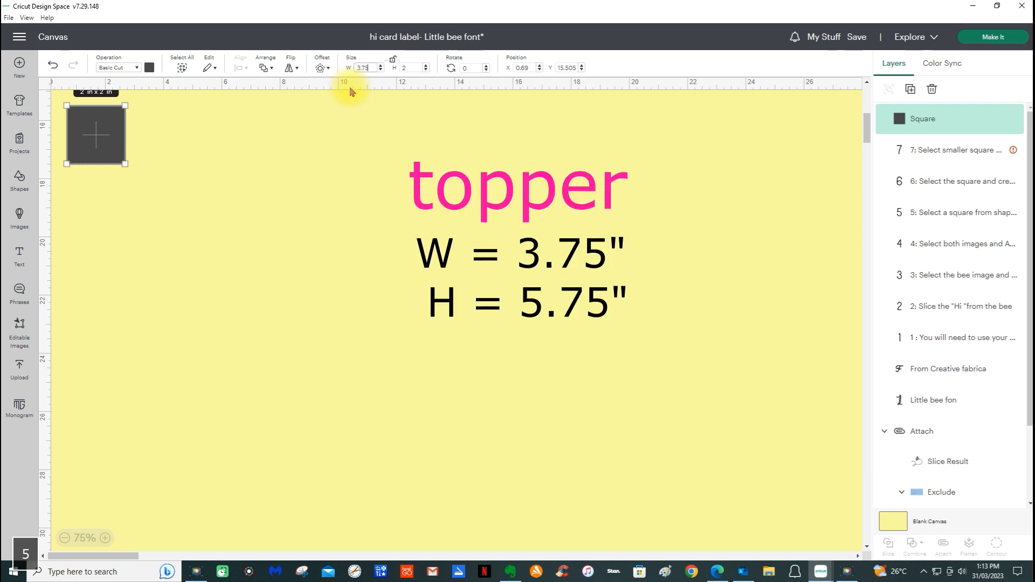
{"action": "key", "text": "Return"}
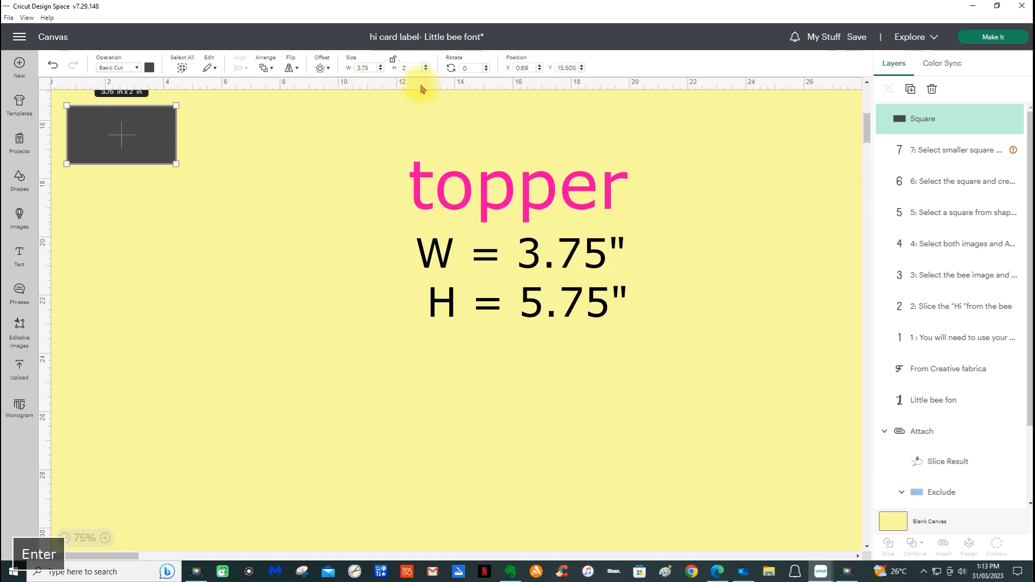
{"action": "left_click", "coordinate": [412, 67]}
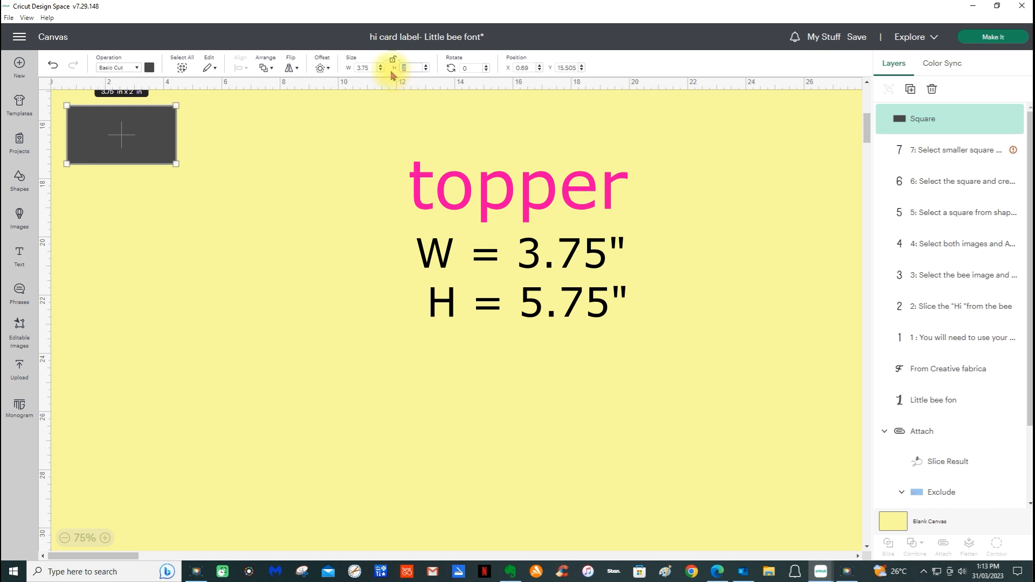
{"action": "type", "text": "5.75"}
{"action": "key", "text": "Return"}
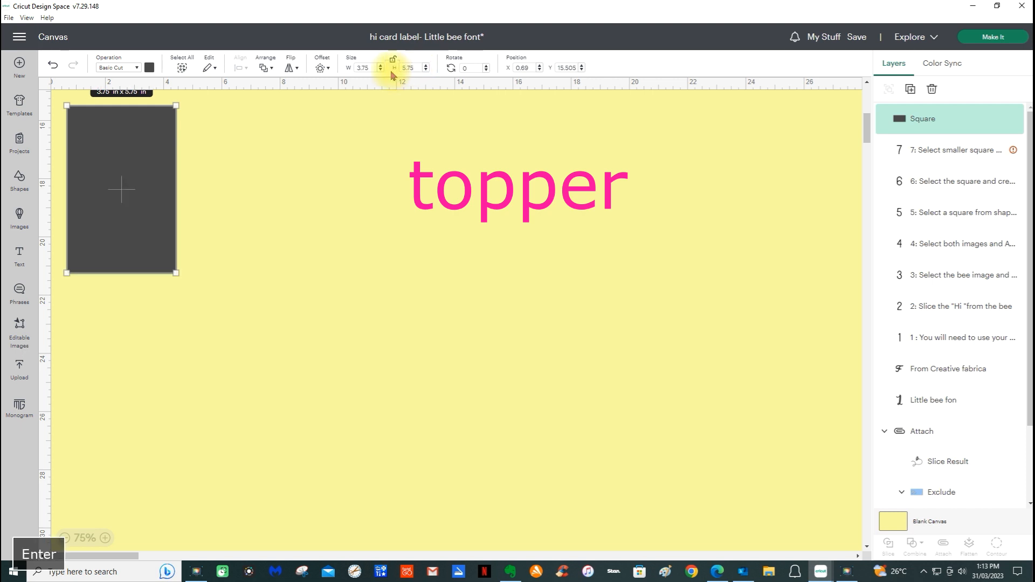
Recolour the topper rectangle light green and move it to about X 12.5, Y 16.9 on the canvas.
{"action": "left_click_drag", "start_coordinate": [107, 156], "coordinate": [312, 175]}
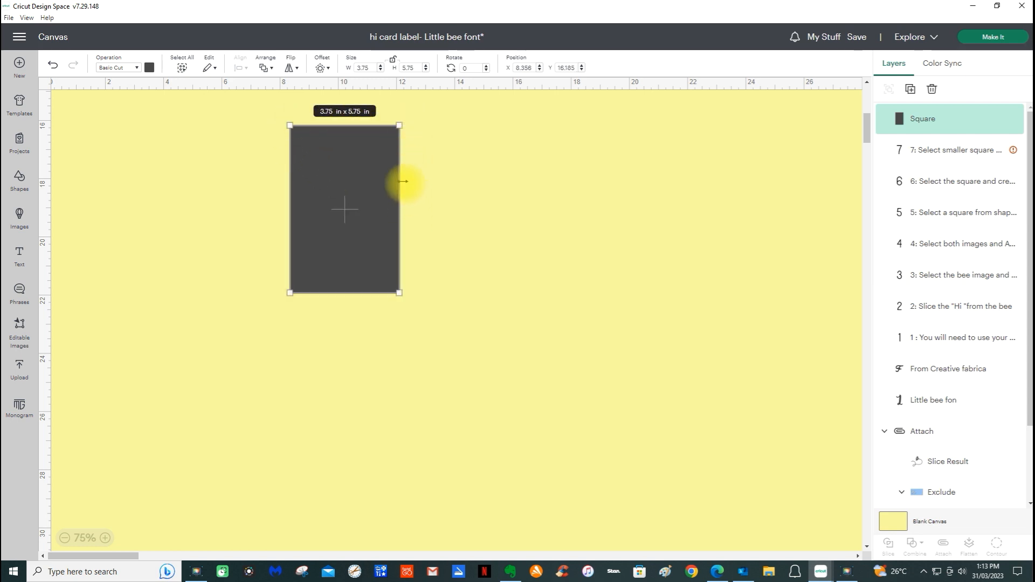
{"action": "left_click_drag", "start_coordinate": [355, 178], "coordinate": [366, 201]}
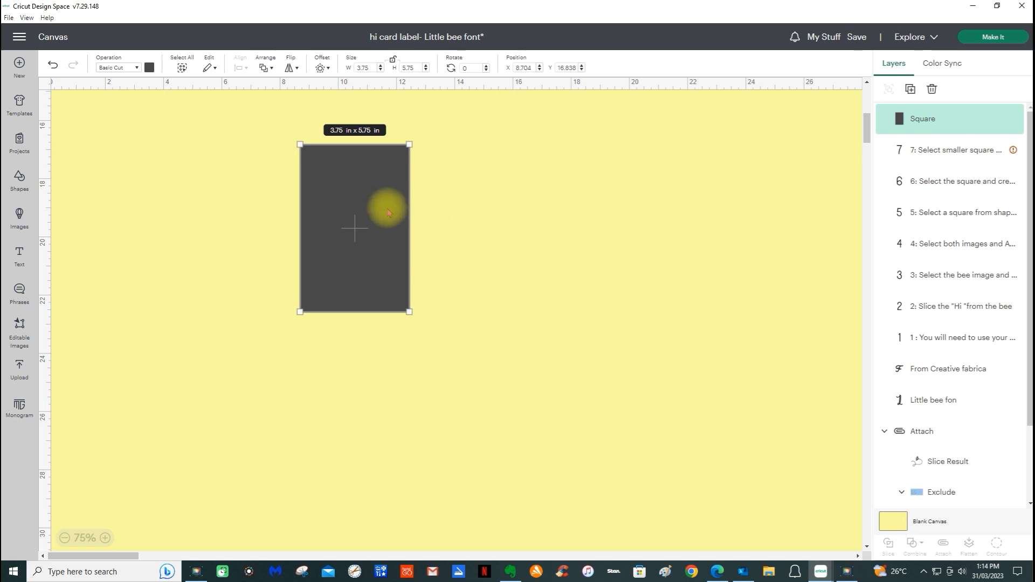
{"action": "left_click_drag", "start_coordinate": [378, 205], "coordinate": [369, 210]}
{"action": "left_click", "coordinate": [149, 66]}
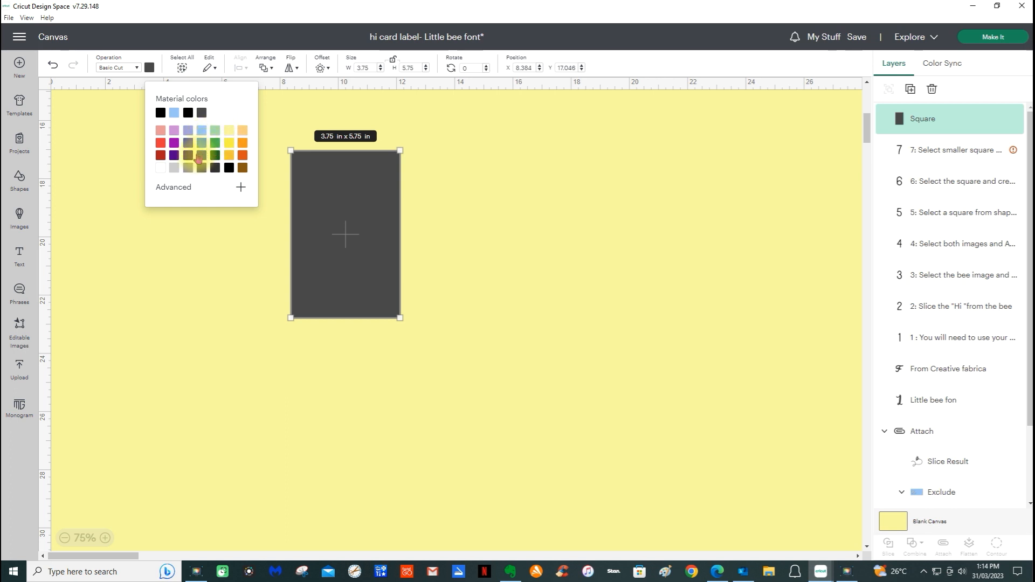
{"action": "left_click", "coordinate": [215, 132]}
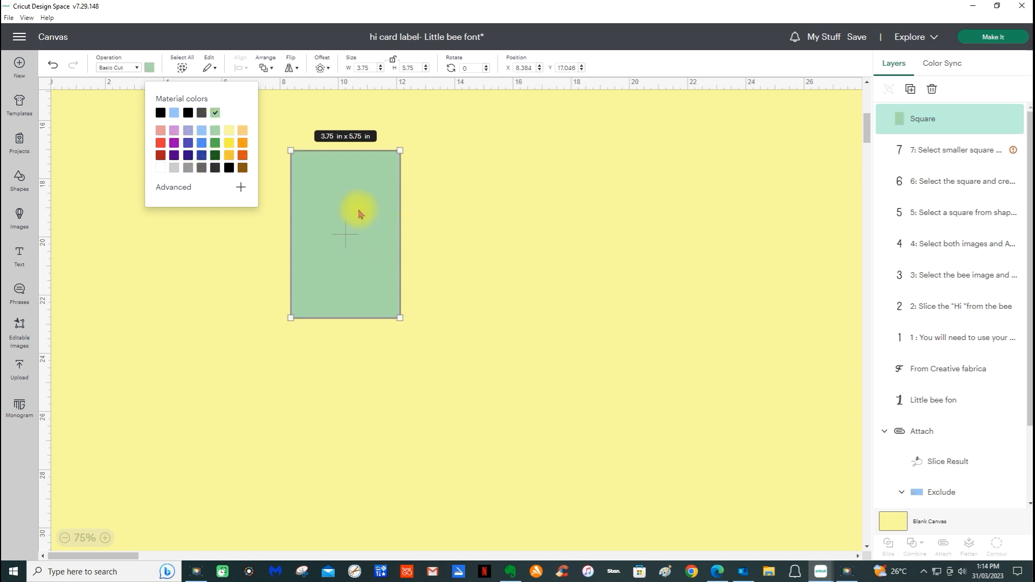
{"action": "left_click_drag", "start_coordinate": [359, 210], "coordinate": [479, 205]}
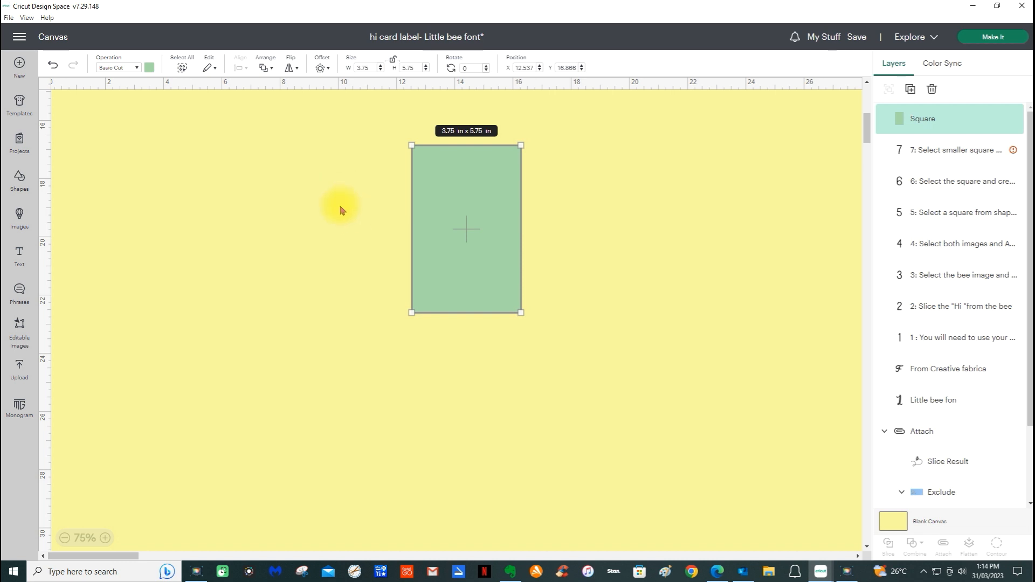
{"action": "left_click_drag", "start_coordinate": [423, 210], "coordinate": [424, 213]}
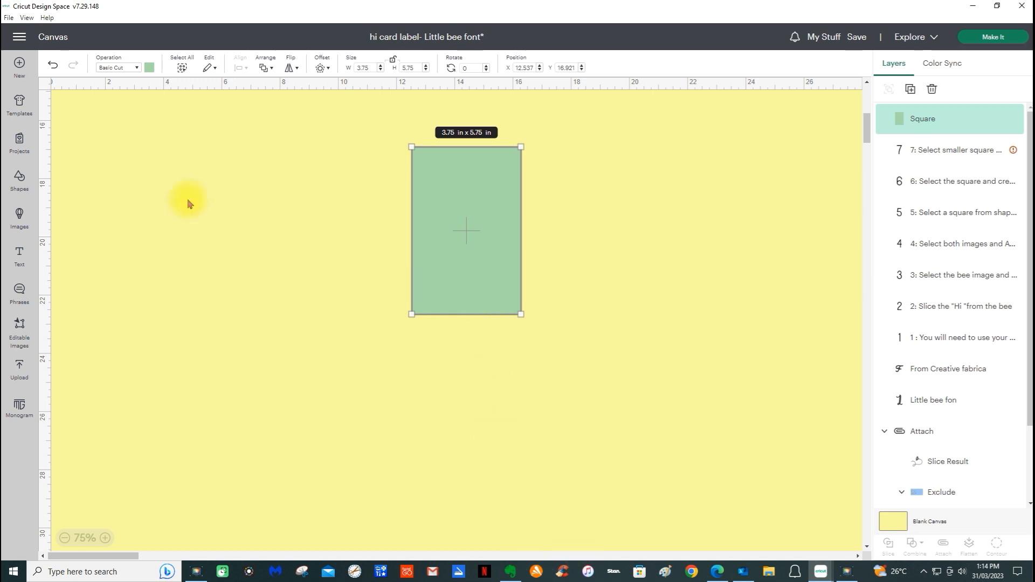
Add a text object in the Little Bee font and enlarge it to about 5.15 x 2.51 in beside the green rectangle.
{"action": "left_click", "coordinate": [20, 256]}
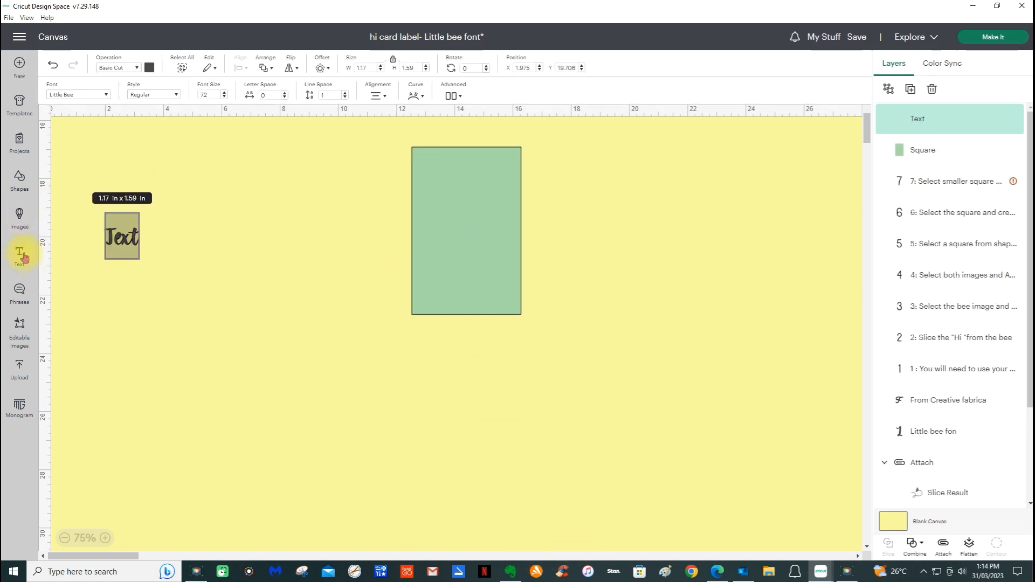
{"action": "left_click", "coordinate": [106, 96]}
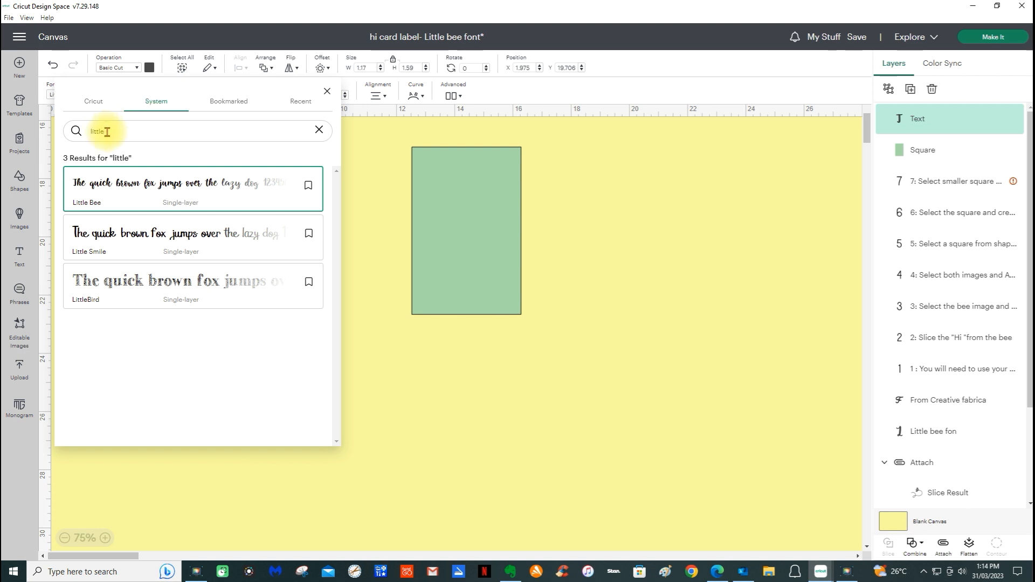
{"action": "left_click", "coordinate": [102, 190]}
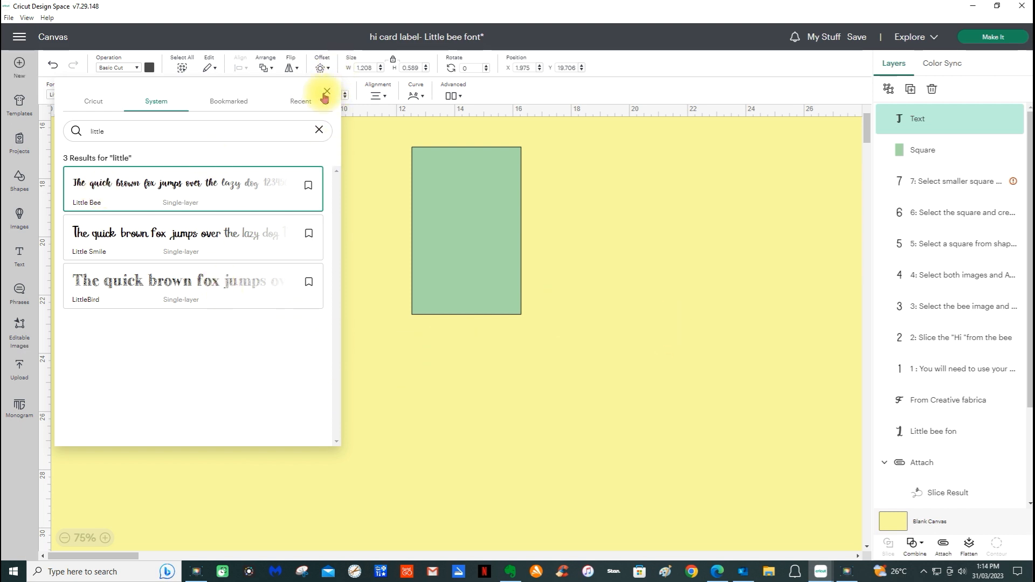
{"action": "left_click", "coordinate": [326, 92]}
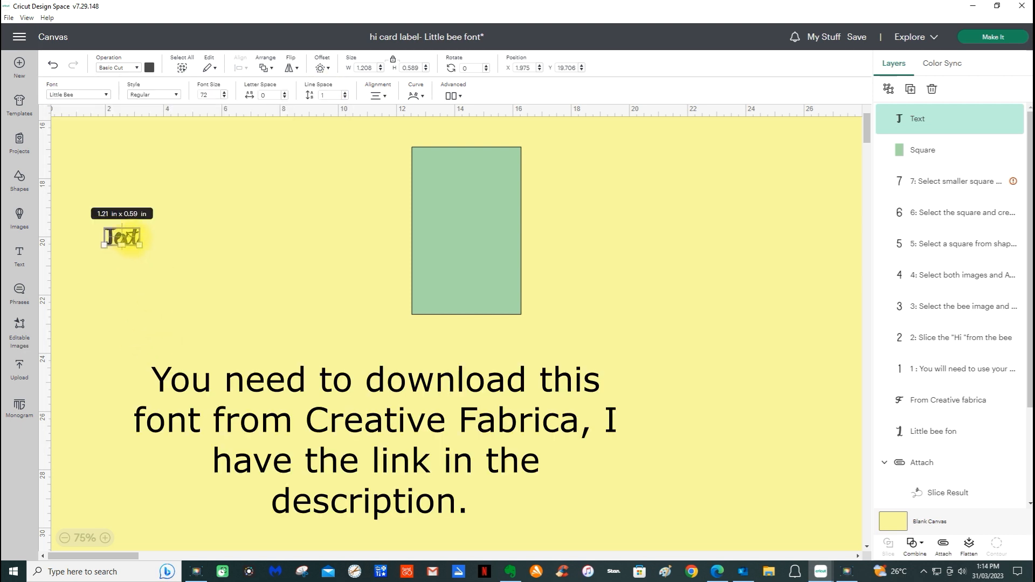
{"action": "left_click_drag", "start_coordinate": [116, 240], "coordinate": [650, 337]}
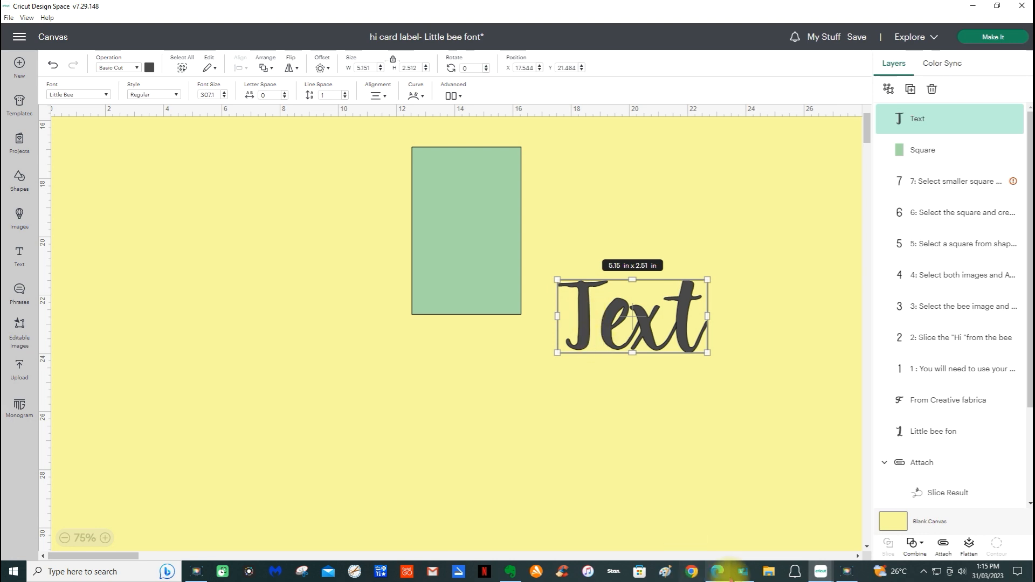
Switch to Character Map UWP and filter the fonts to the CREATIVE FABRICA collection.
{"action": "mouse_move", "coordinate": [742, 572]}
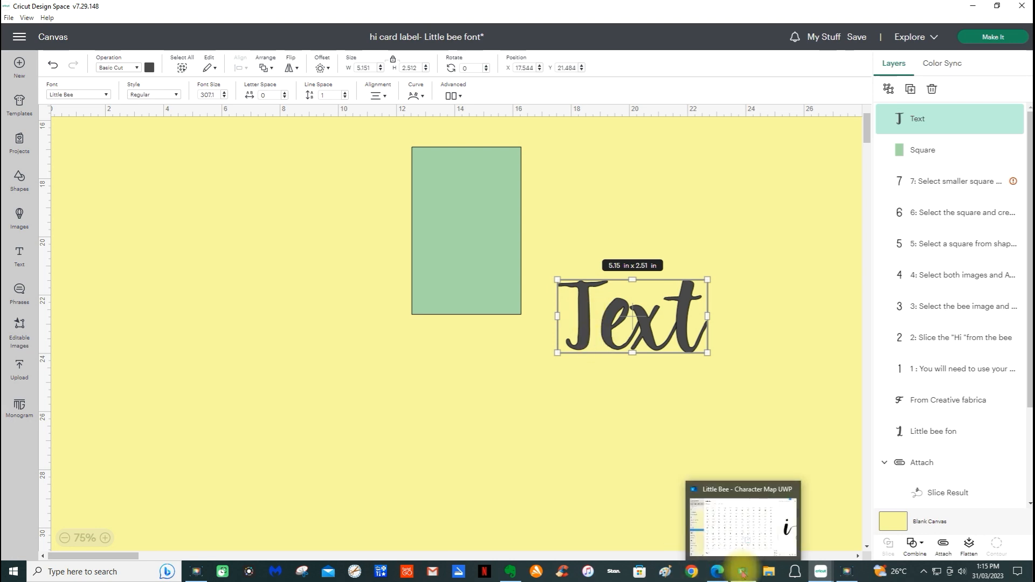
{"action": "left_click", "coordinate": [743, 573]}
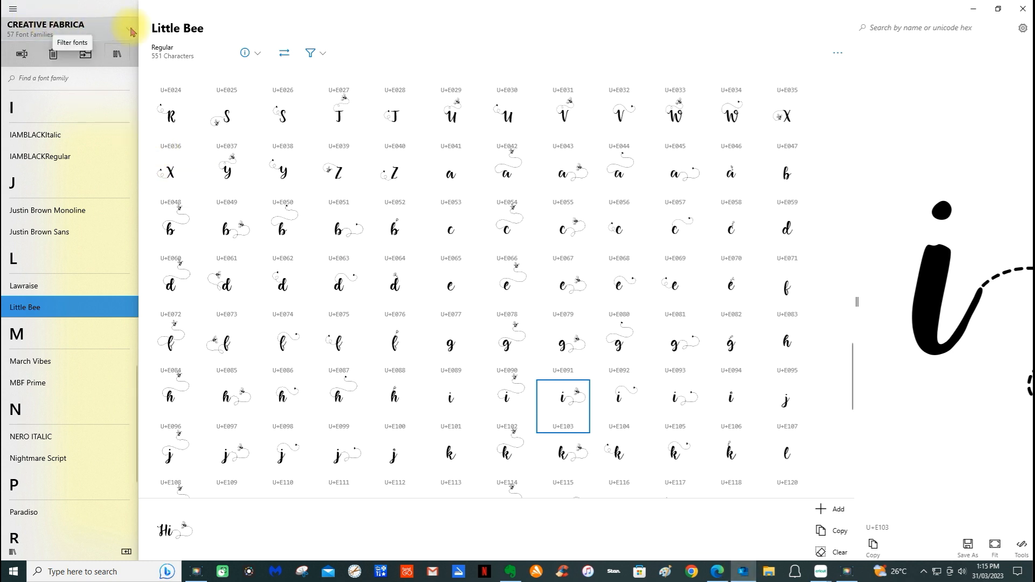
{"action": "left_click", "coordinate": [56, 28]}
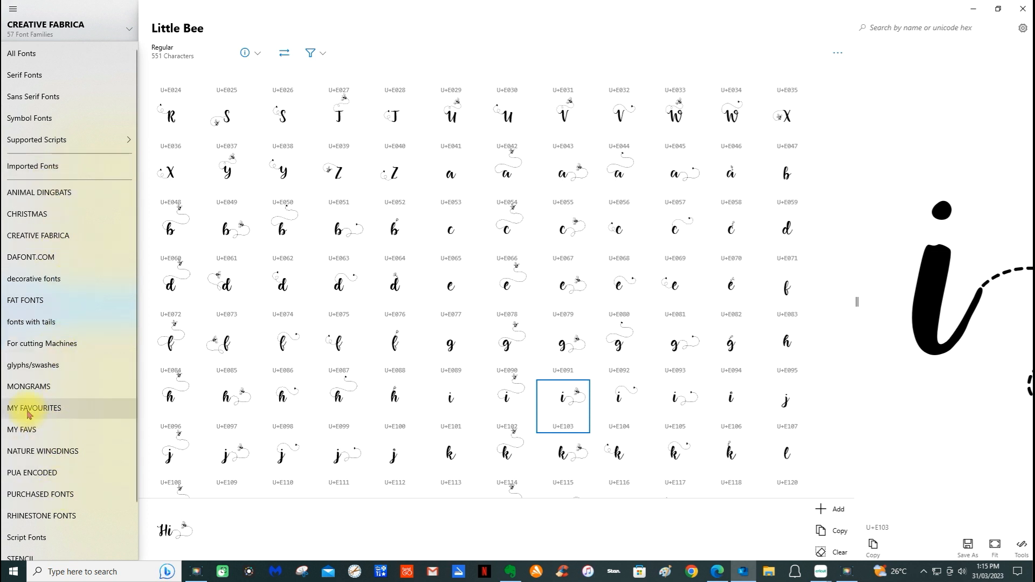
{"action": "left_click", "coordinate": [47, 240]}
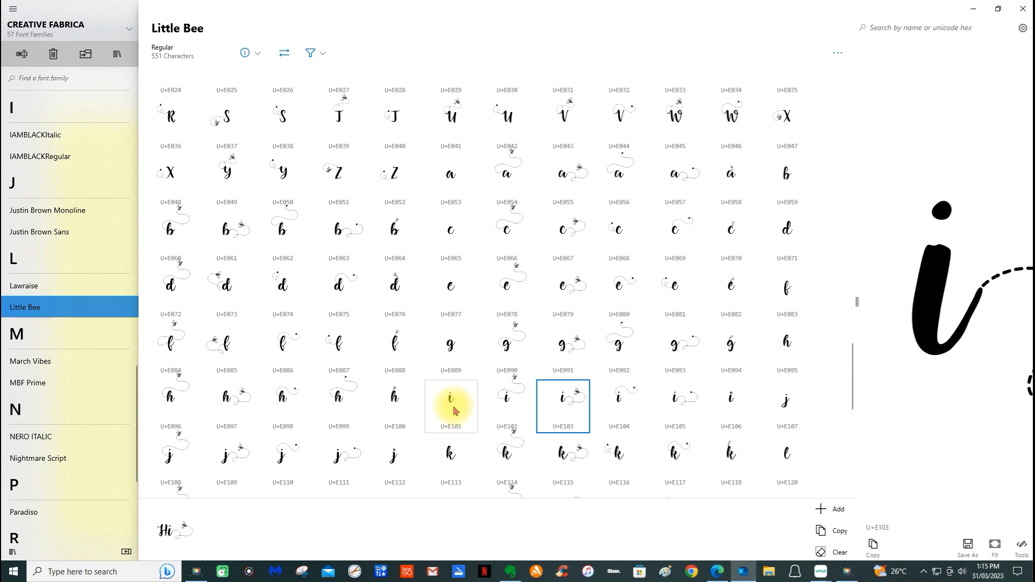
Examine the Little Bee font's glyphs, from the lowercase bee variants and double letters back to the basic characters.
{"action": "scroll", "coordinate": [451, 407], "scroll_direction": "down", "scroll_amount": 2}
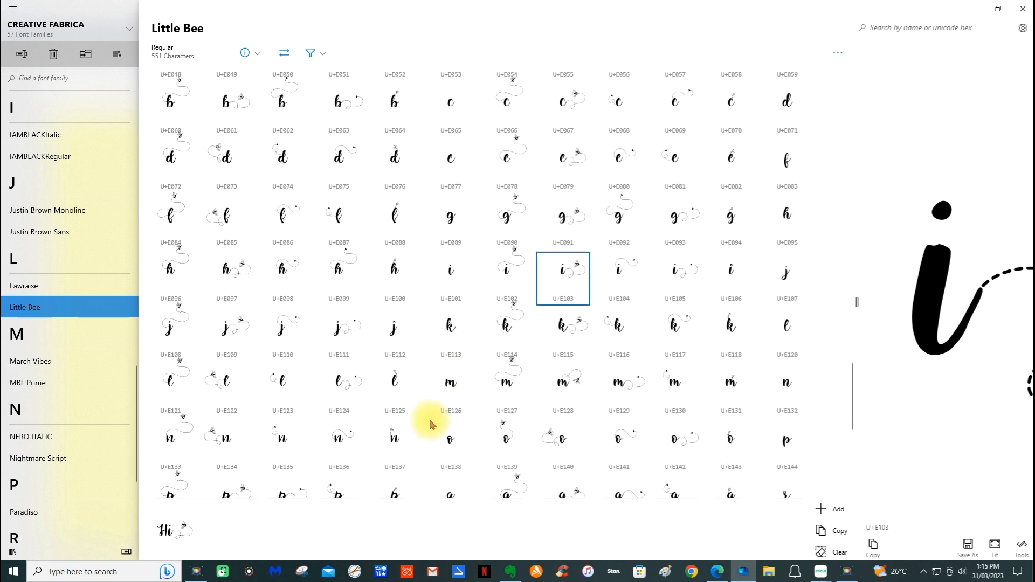
{"action": "scroll", "coordinate": [437, 409], "scroll_direction": "down", "scroll_amount": 2}
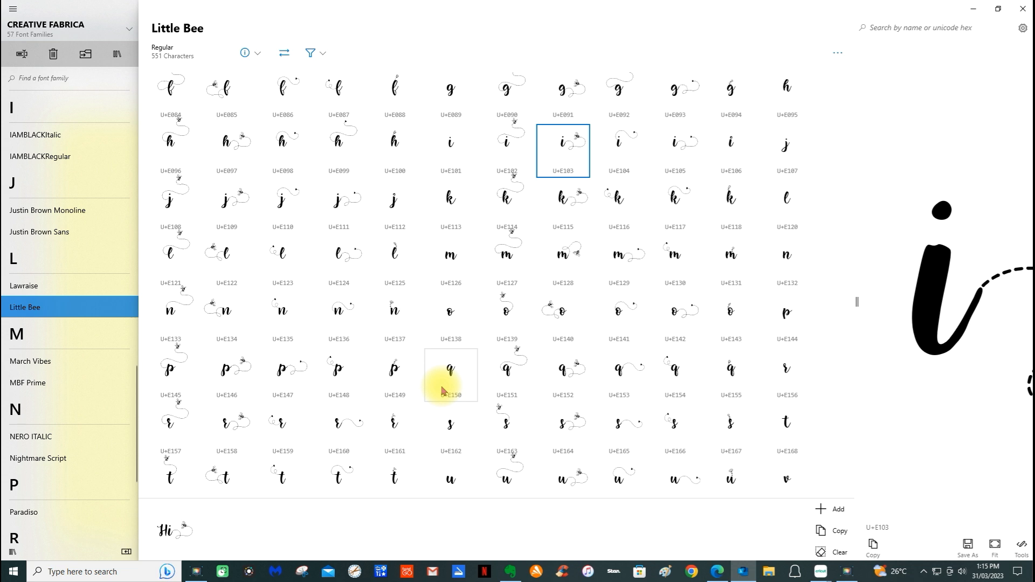
{"action": "scroll", "coordinate": [441, 390], "scroll_direction": "down", "scroll_amount": 2}
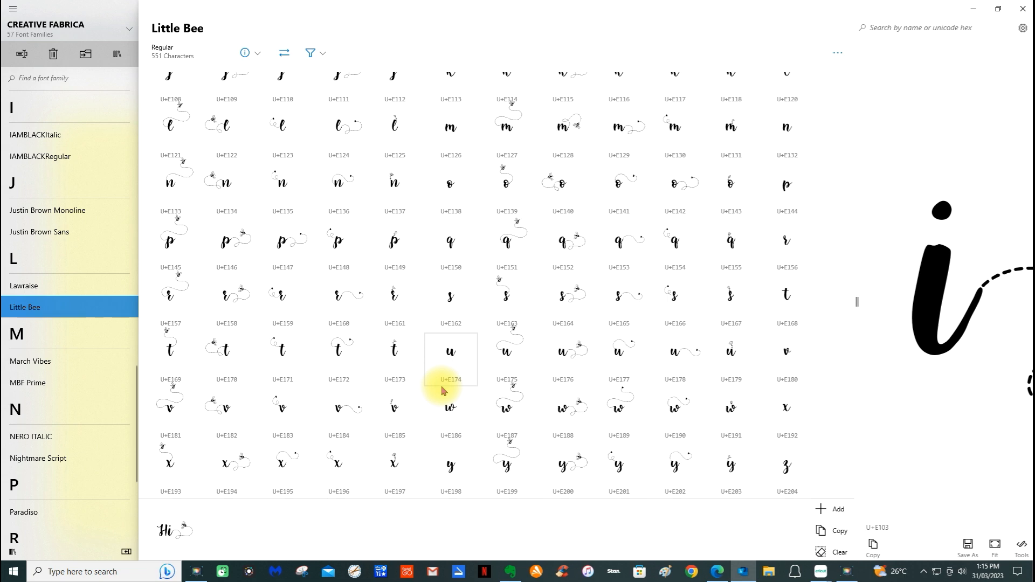
{"action": "scroll", "coordinate": [441, 390], "scroll_direction": "down", "scroll_amount": 2}
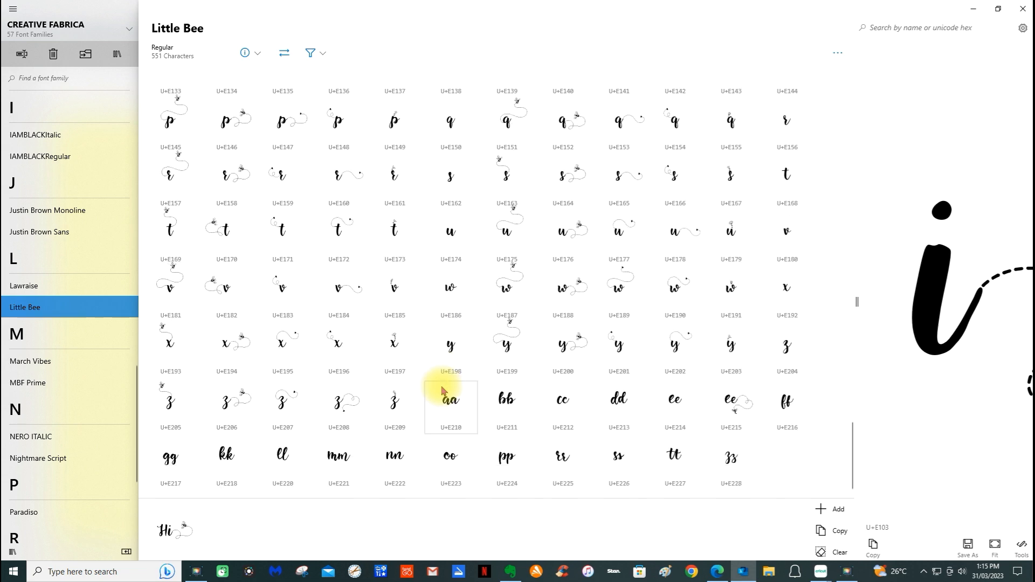
{"action": "scroll", "coordinate": [442, 390], "scroll_direction": "up", "scroll_amount": 12}
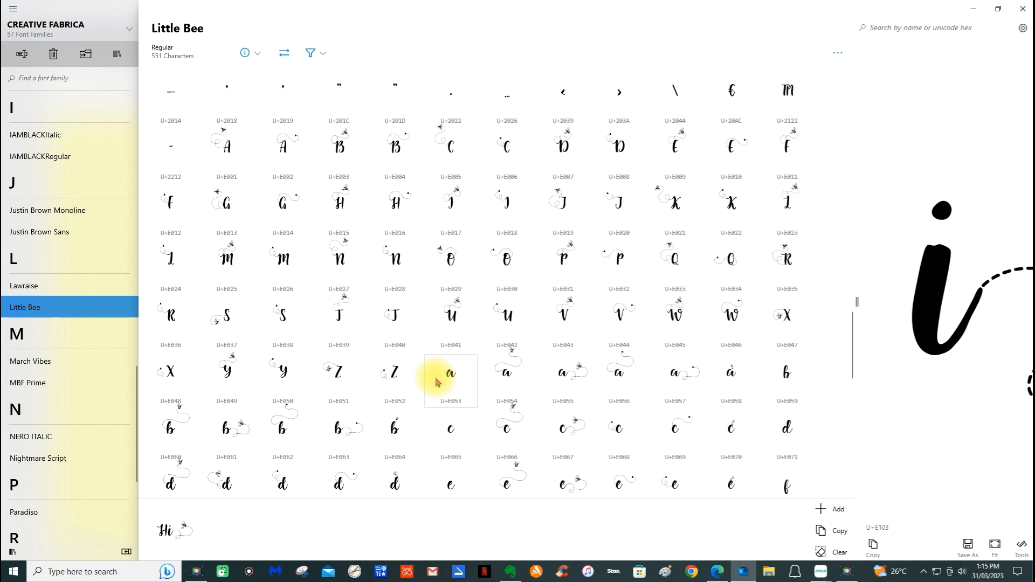
{"action": "scroll", "coordinate": [436, 381], "scroll_direction": "up", "scroll_amount": 3}
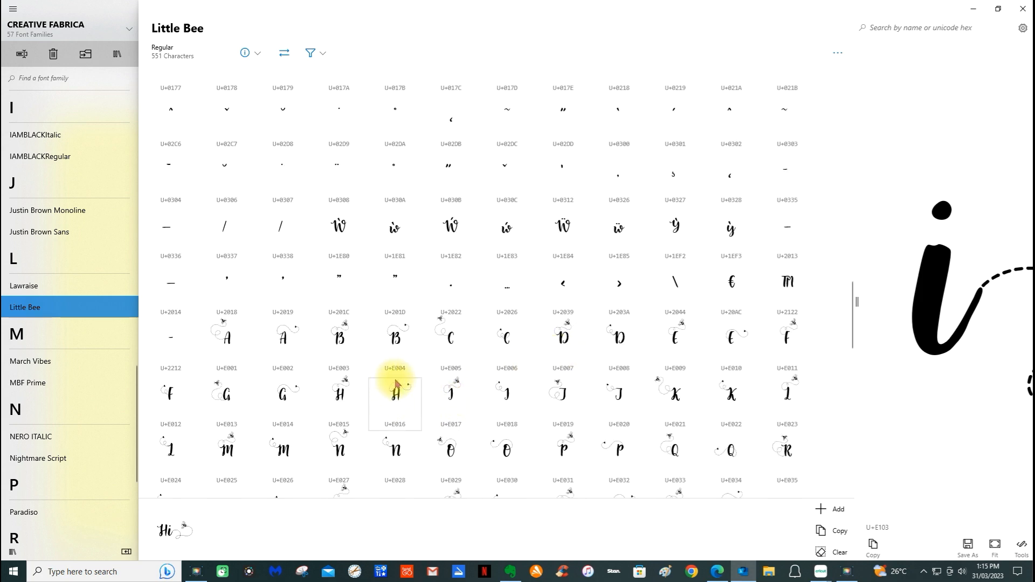
{"action": "scroll", "coordinate": [410, 386], "scroll_direction": "up", "scroll_amount": 9}
{"action": "scroll", "coordinate": [436, 396], "scroll_direction": "up", "scroll_amount": 5}
{"action": "scroll", "coordinate": [437, 396], "scroll_direction": "up", "scroll_amount": 6}
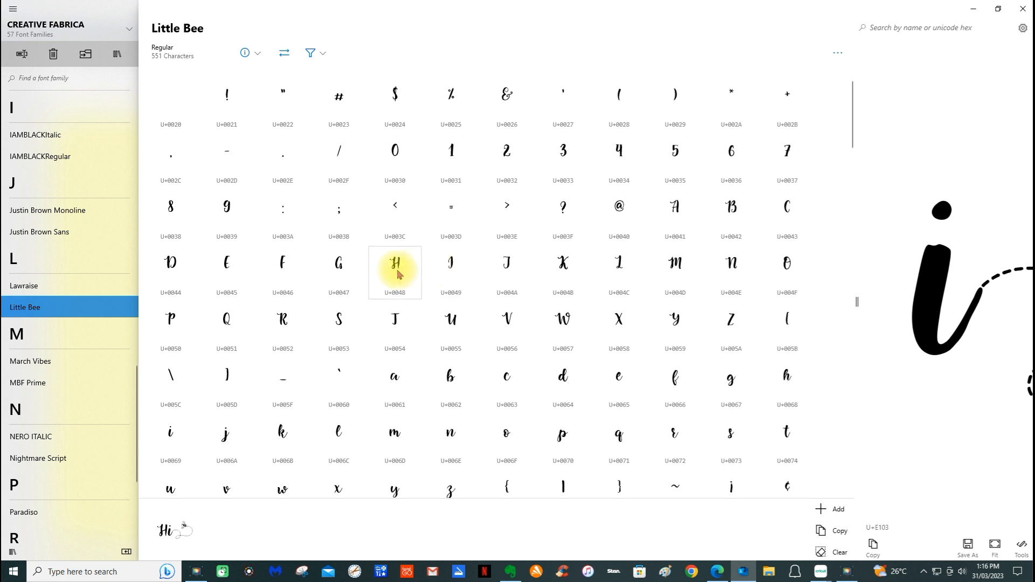
Clear the existing "Hi" glyph text from the character copy box.
{"action": "left_click_drag", "start_coordinate": [203, 530], "coordinate": [151, 534]}
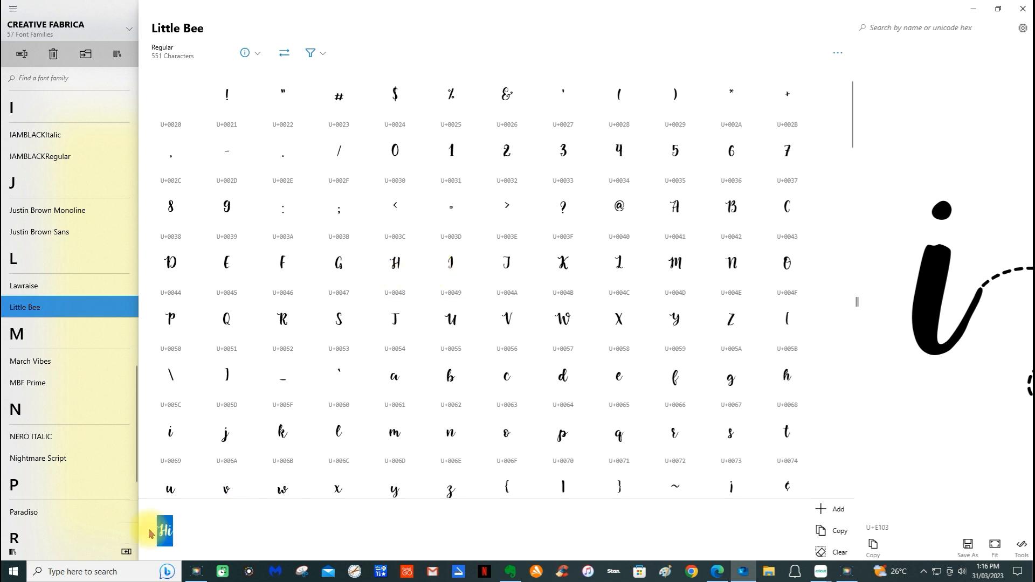
{"action": "key", "text": "BackSpace"}
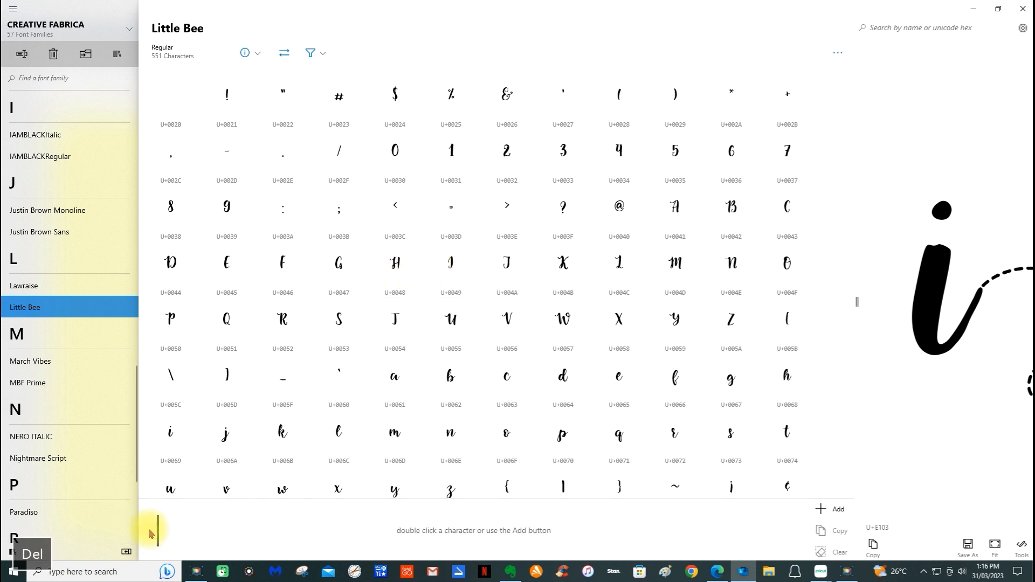
Add the capital H (U+0048) and the lowercase i with the trailing bee (U+E103) to the character copy box.
{"action": "left_click", "coordinate": [401, 264]}
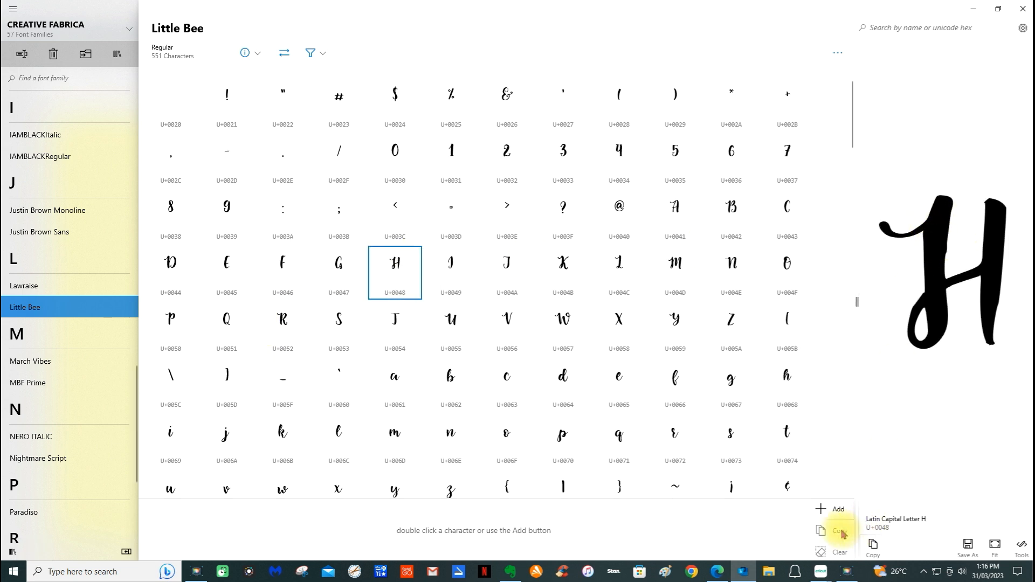
{"action": "left_click", "coordinate": [838, 511]}
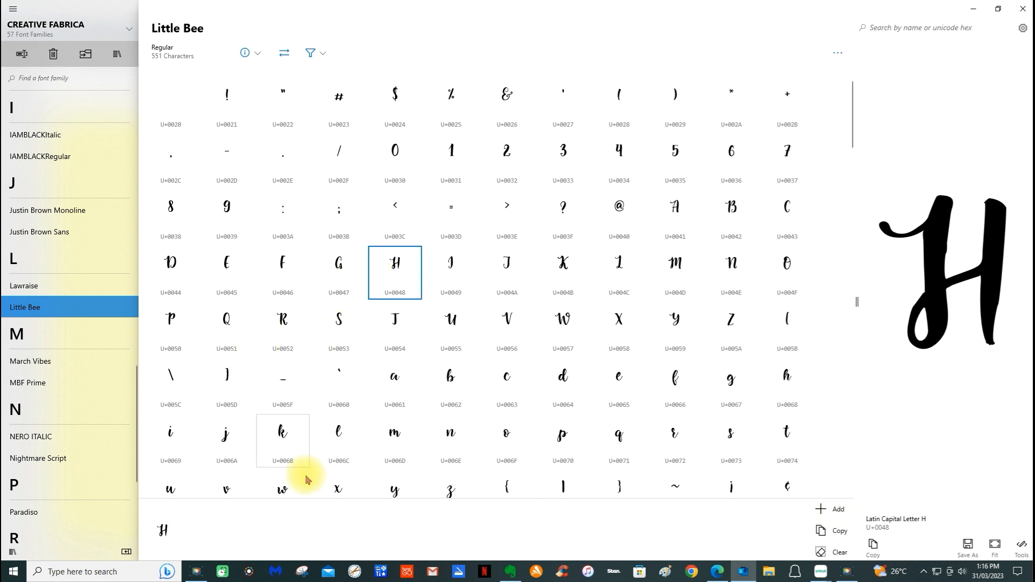
{"action": "scroll", "coordinate": [296, 449], "scroll_direction": "down", "scroll_amount": 8}
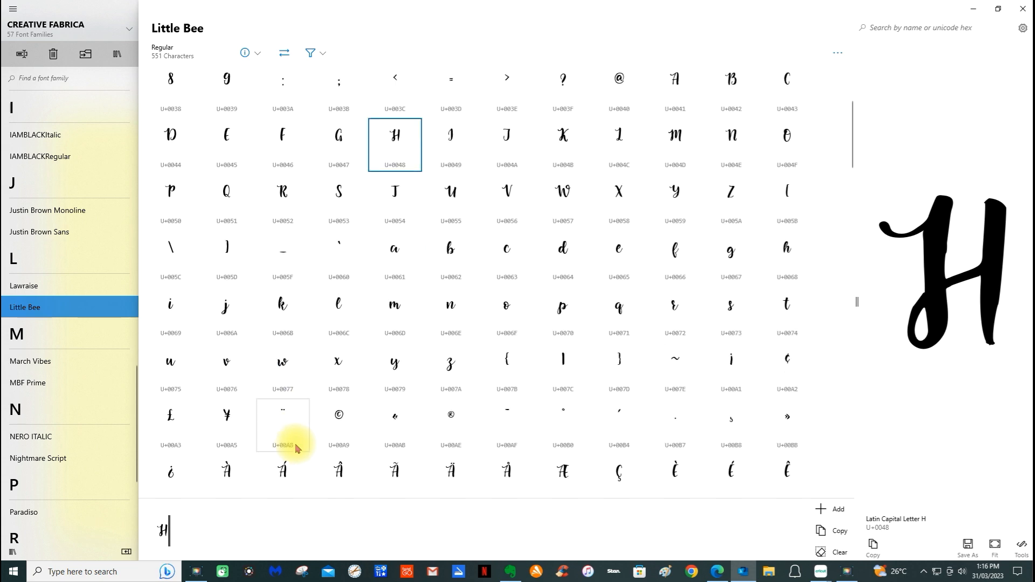
{"action": "scroll", "coordinate": [295, 449], "scroll_direction": "down", "scroll_amount": 5}
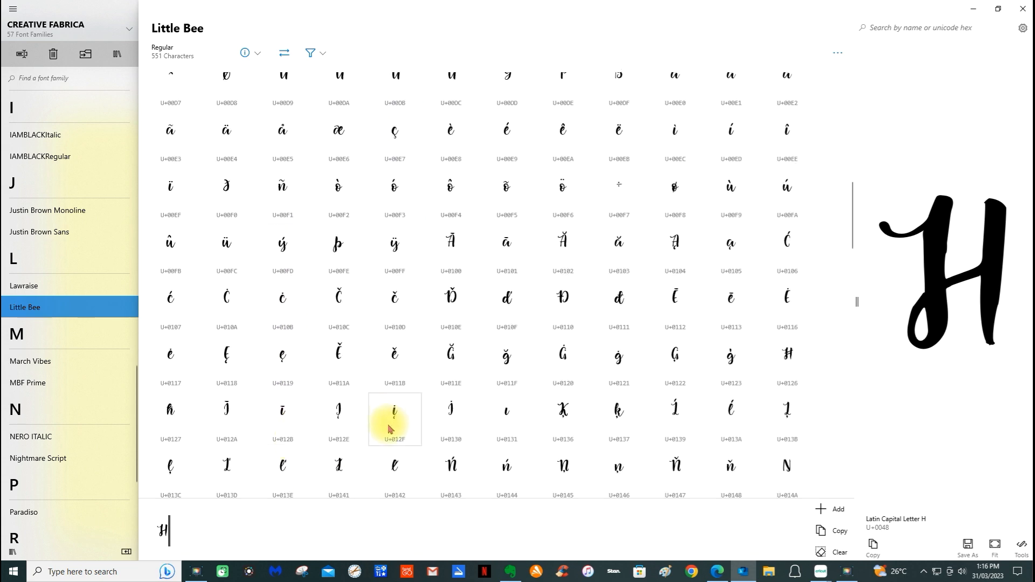
{"action": "scroll", "coordinate": [434, 432], "scroll_direction": "down", "scroll_amount": 5}
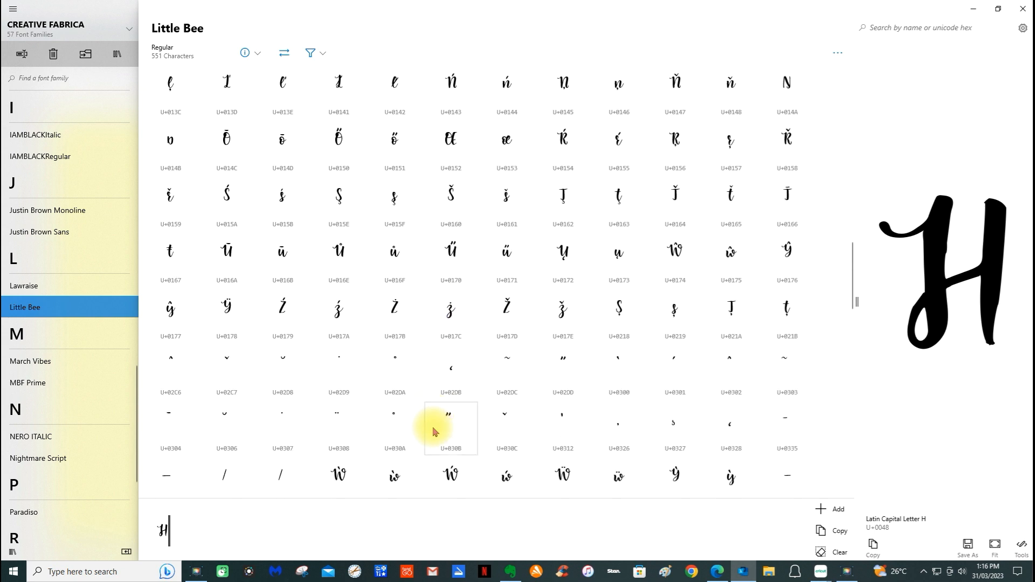
{"action": "scroll", "coordinate": [433, 431], "scroll_direction": "down", "scroll_amount": 2}
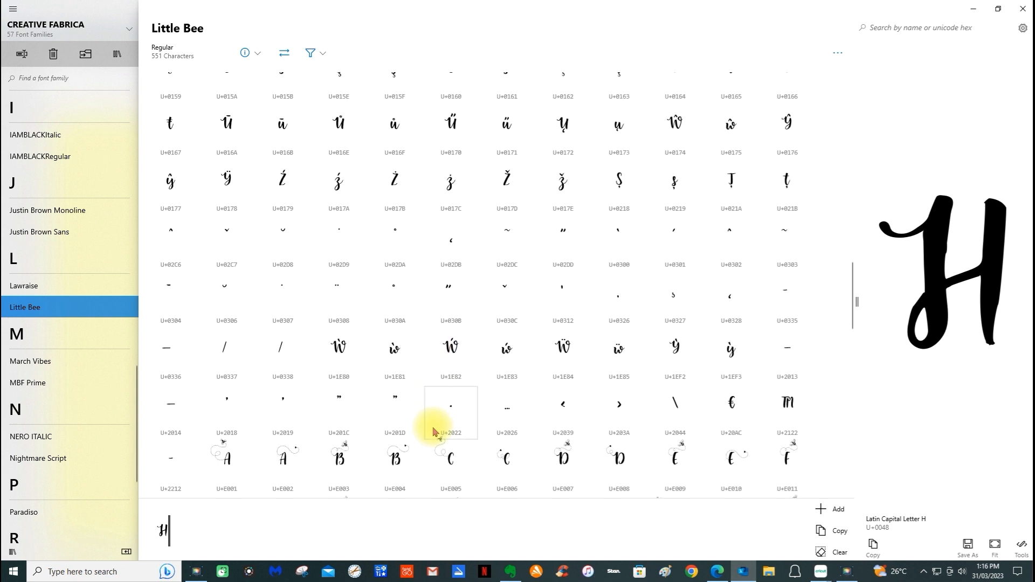
{"action": "scroll", "coordinate": [445, 415], "scroll_direction": "down", "scroll_amount": 1}
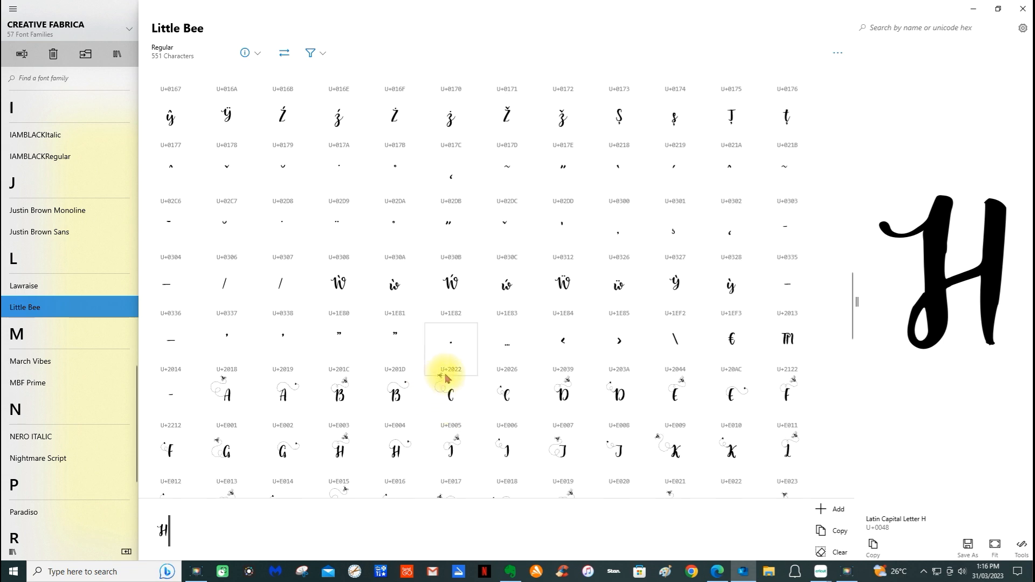
{"action": "scroll", "coordinate": [453, 402], "scroll_direction": "down", "scroll_amount": 3}
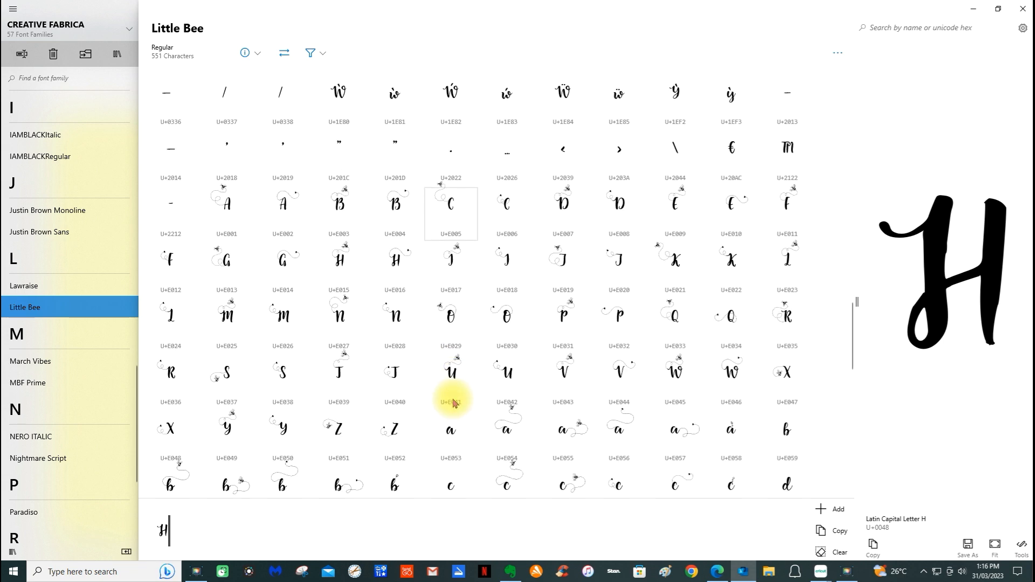
{"action": "scroll", "coordinate": [453, 402], "scroll_direction": "down", "scroll_amount": 1}
{"action": "scroll", "coordinate": [452, 401], "scroll_direction": "down", "scroll_amount": 5}
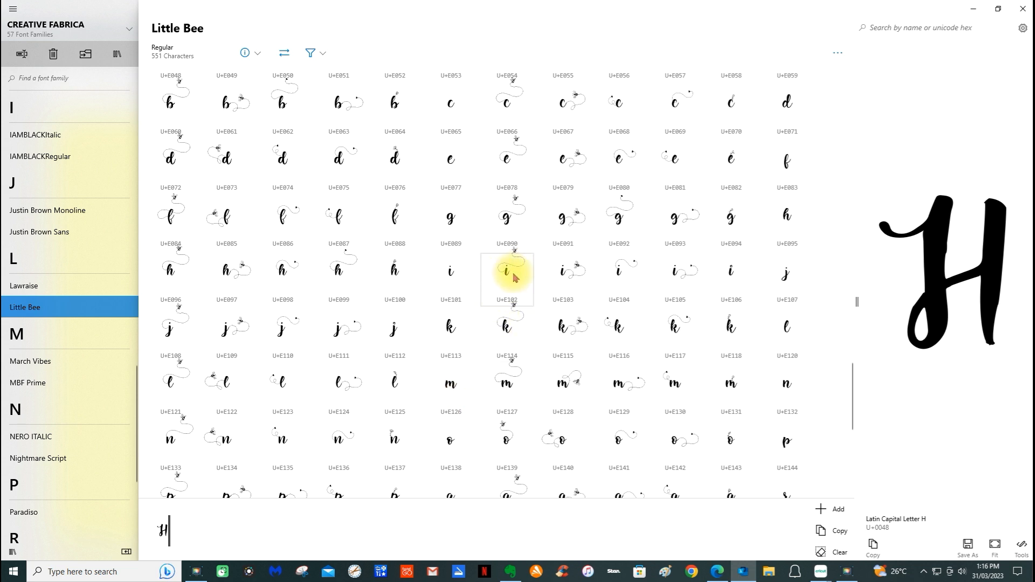
{"action": "double_click", "coordinate": [572, 273]}
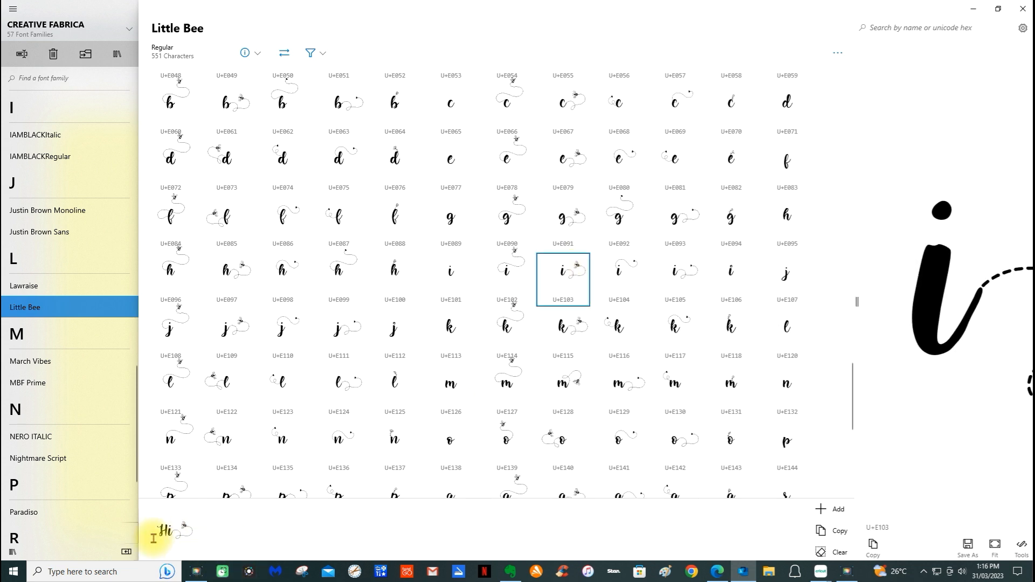
Copy the assembled "Hi" glyphs, return to Cricut Design Space and replace the placeholder text with them.
{"action": "left_click", "coordinate": [823, 532]}
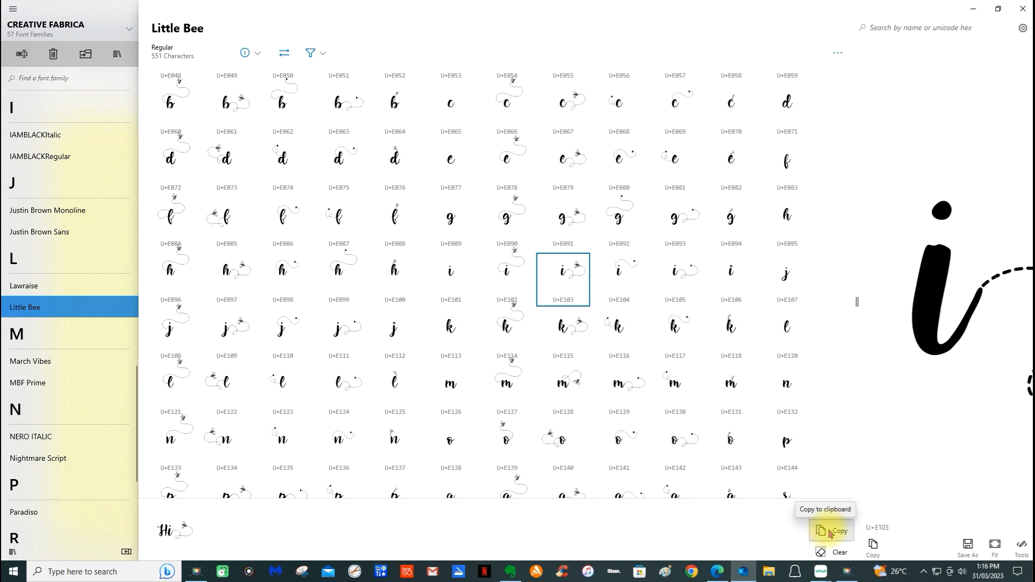
{"action": "left_click", "coordinate": [830, 533]}
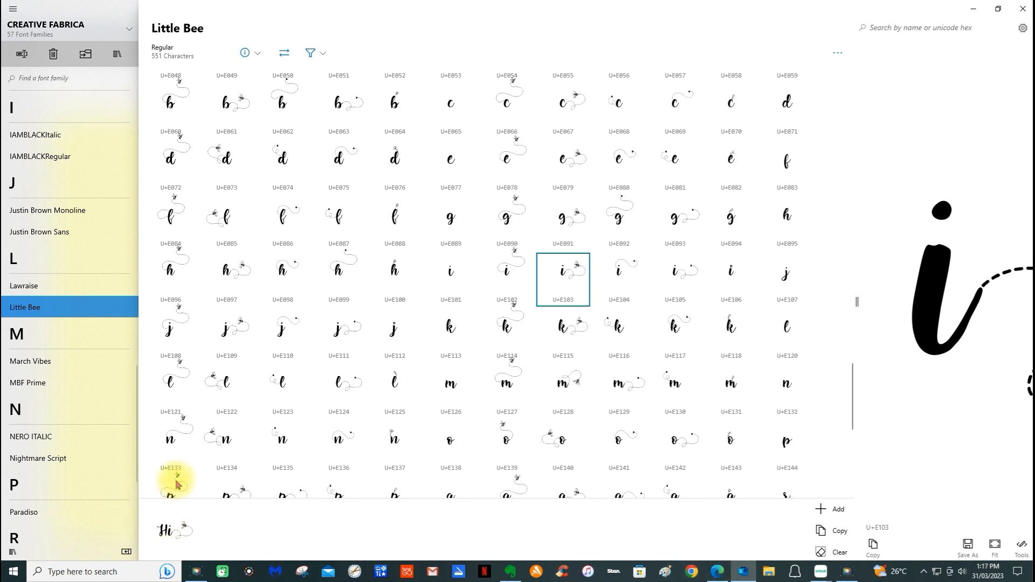
{"action": "left_click", "coordinate": [974, 9]}
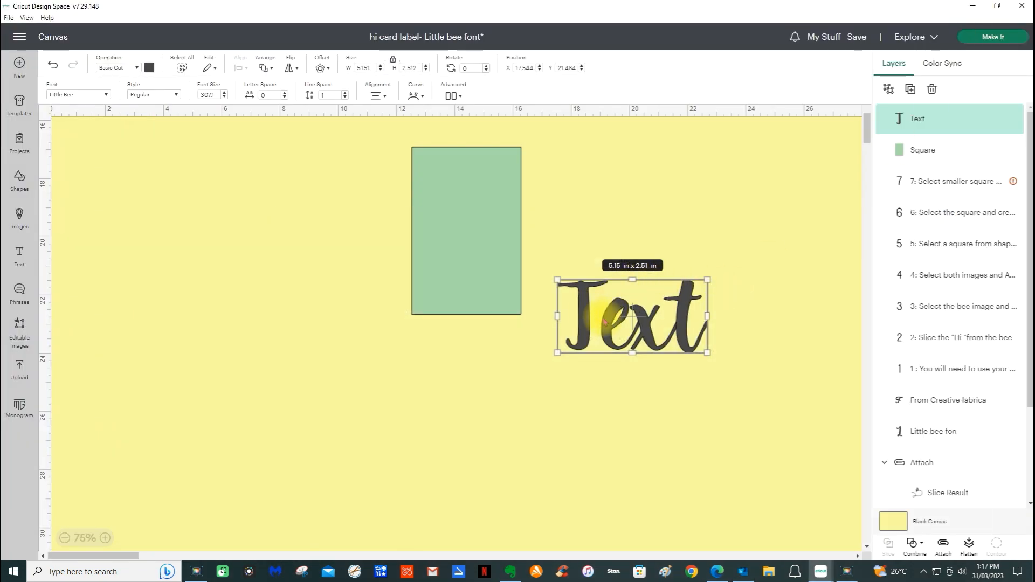
{"action": "double_click", "coordinate": [689, 308]}
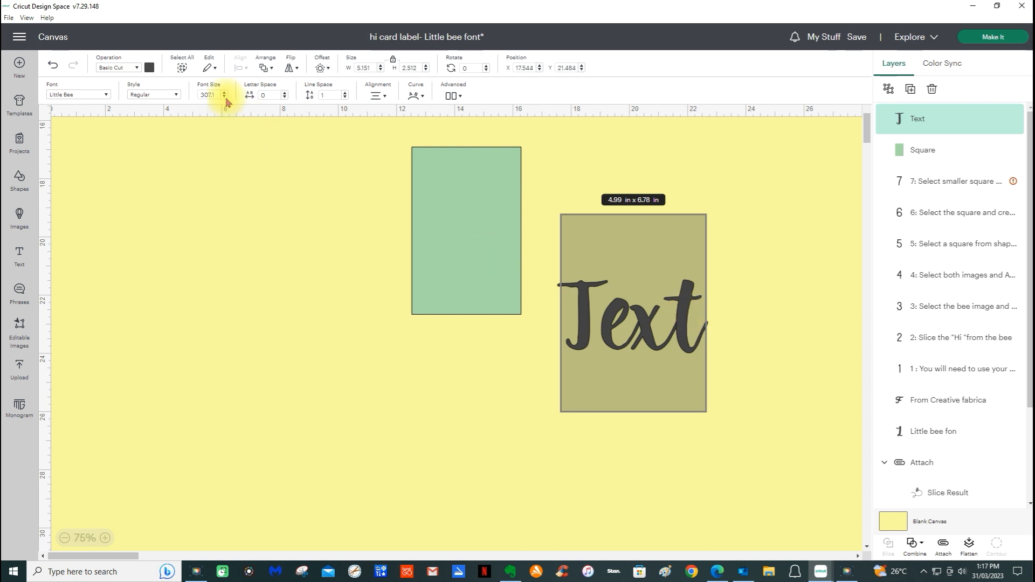
{"action": "key", "text": "ctrl+v"}
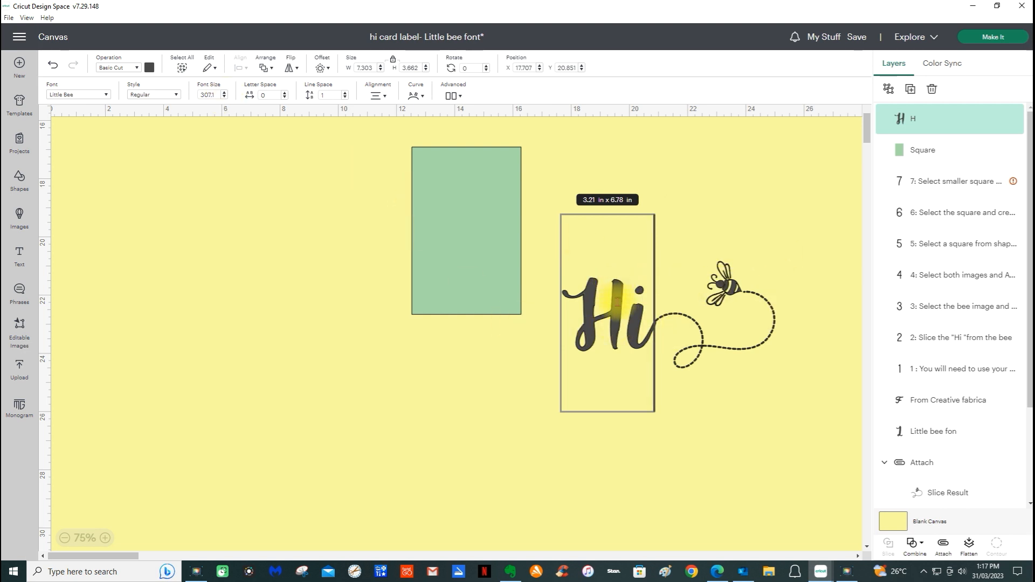
Move the "Hi" bee text to the far side of the green rectangle and enlarge it to about 23.02 x 11.54 in.
{"action": "left_click", "coordinate": [670, 435]}
{"action": "left_click_drag", "start_coordinate": [615, 305], "coordinate": [167, 242]}
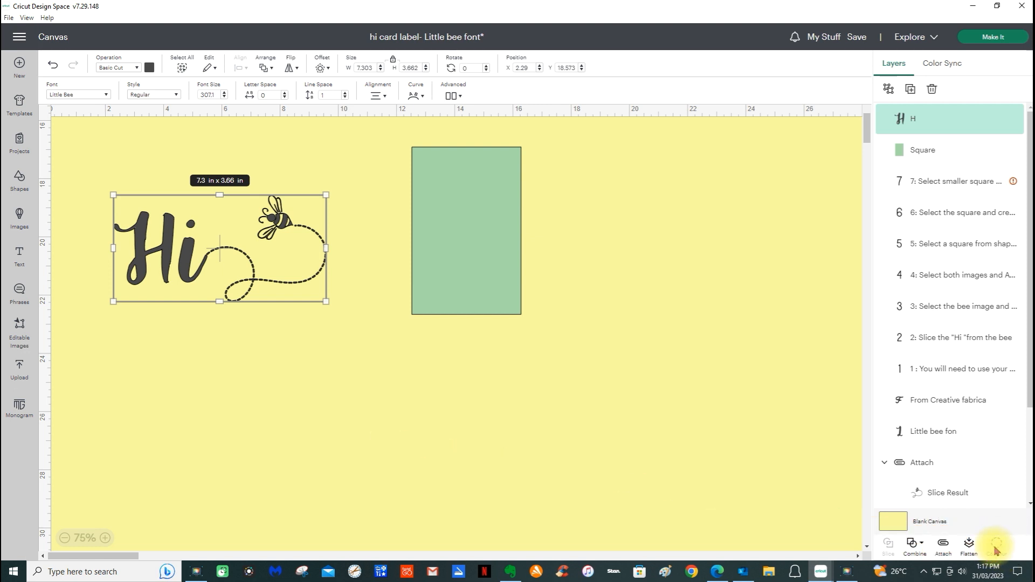
{"action": "left_click_drag", "start_coordinate": [212, 257], "coordinate": [189, 255]}
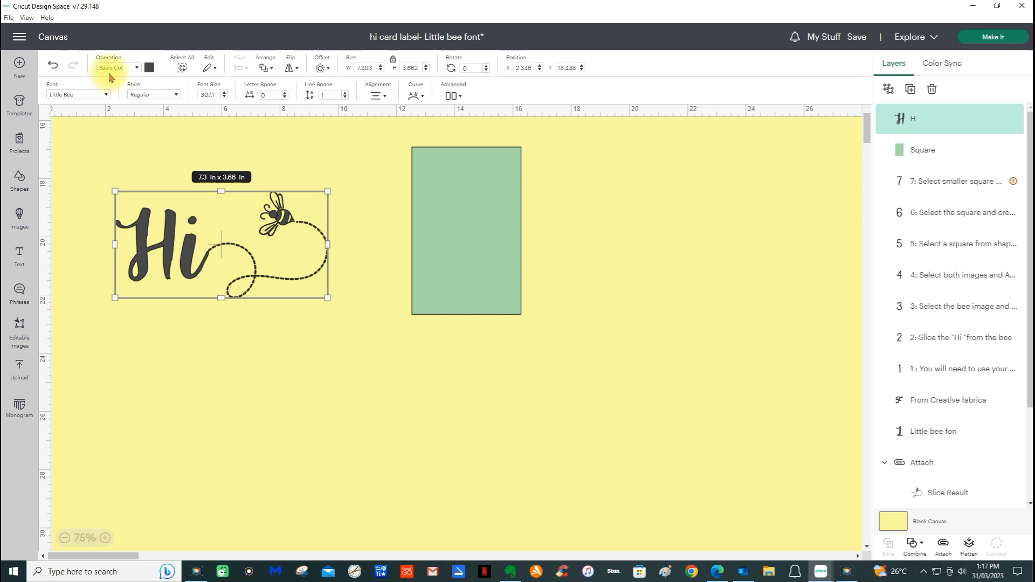
{"action": "left_click_drag", "start_coordinate": [187, 251], "coordinate": [167, 247]}
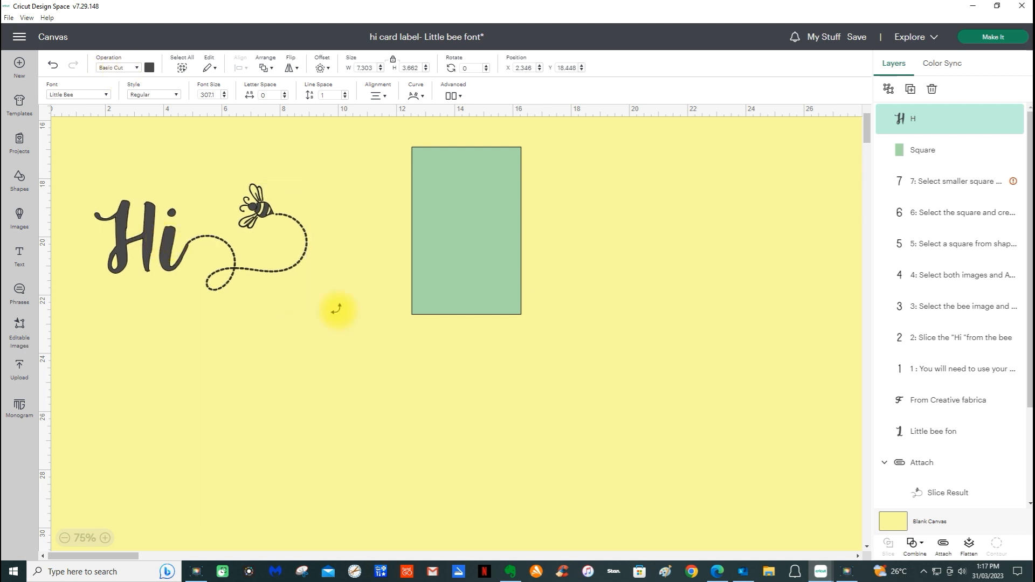
{"action": "left_click_drag", "start_coordinate": [306, 290], "coordinate": [757, 466]}
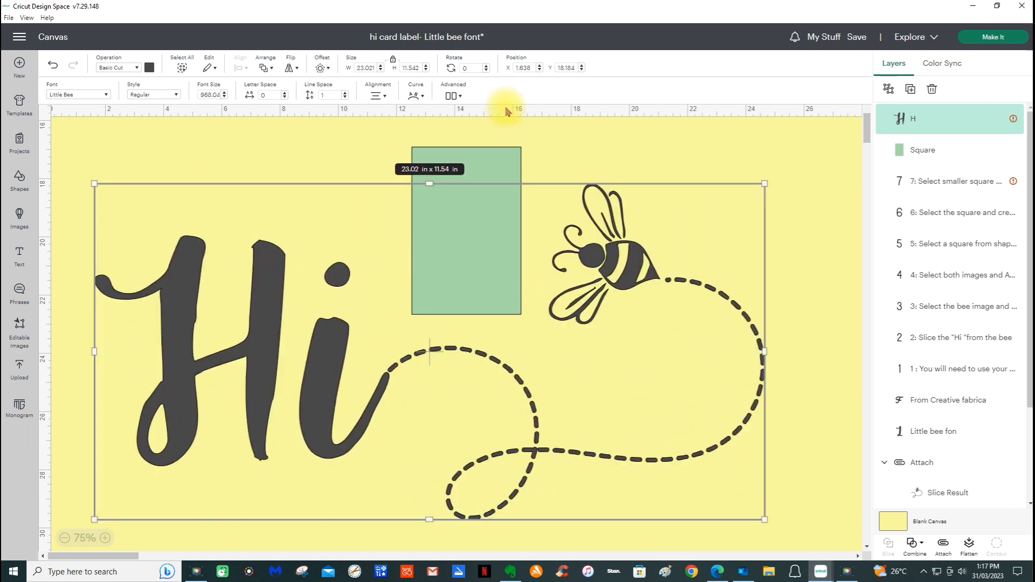
Hide the green rectangle and shift the enlarged "Hi" bee text up on the canvas.
{"action": "left_click", "coordinate": [498, 156]}
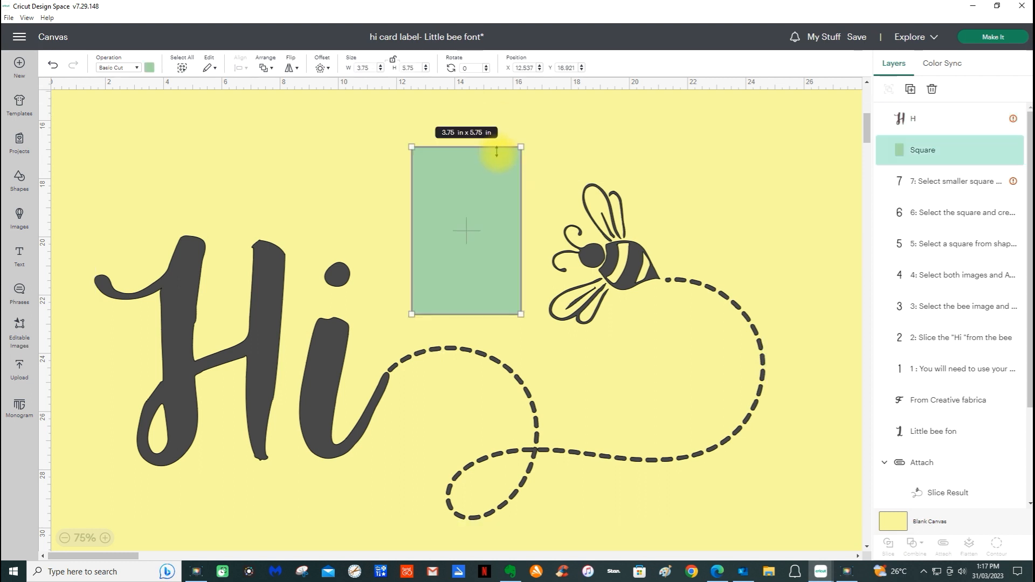
{"action": "left_click", "coordinate": [1013, 153]}
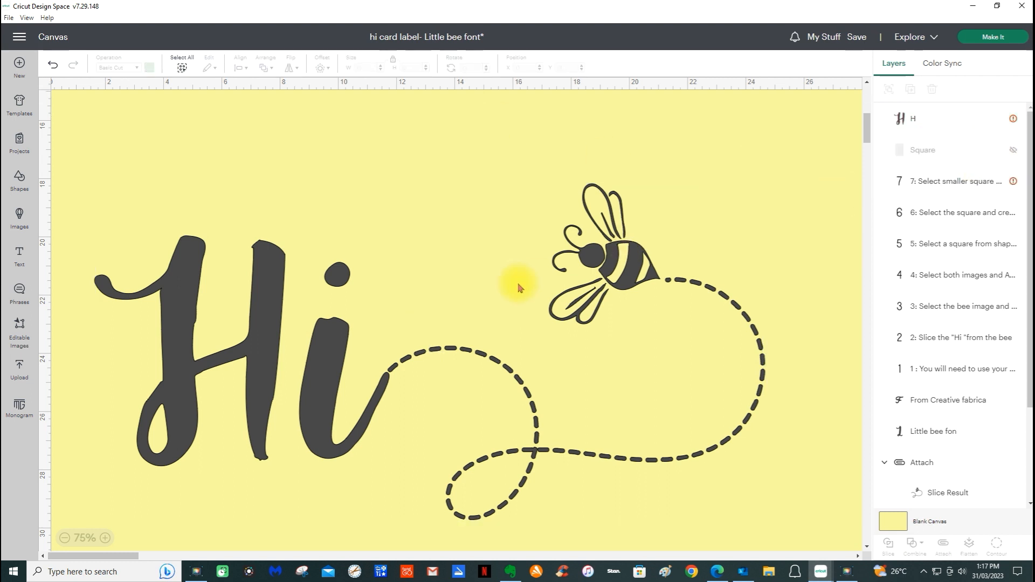
{"action": "left_click_drag", "start_coordinate": [319, 342], "coordinate": [365, 286]}
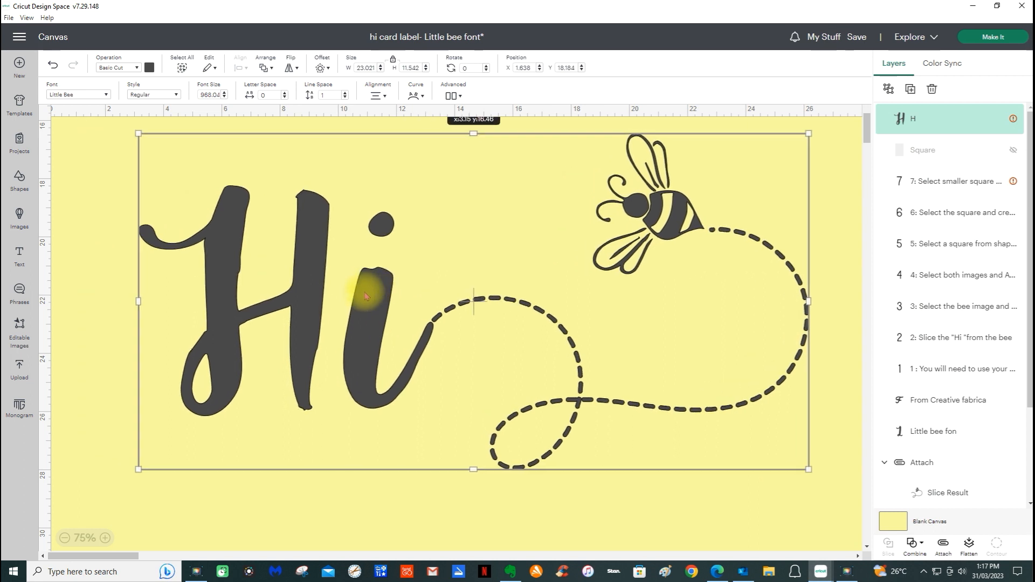
Add a square over the "Hi" letters, rotate it to about 342.3° and enlarge it to about 10.36 x 10.36 in.
{"action": "left_click", "coordinate": [19, 182]}
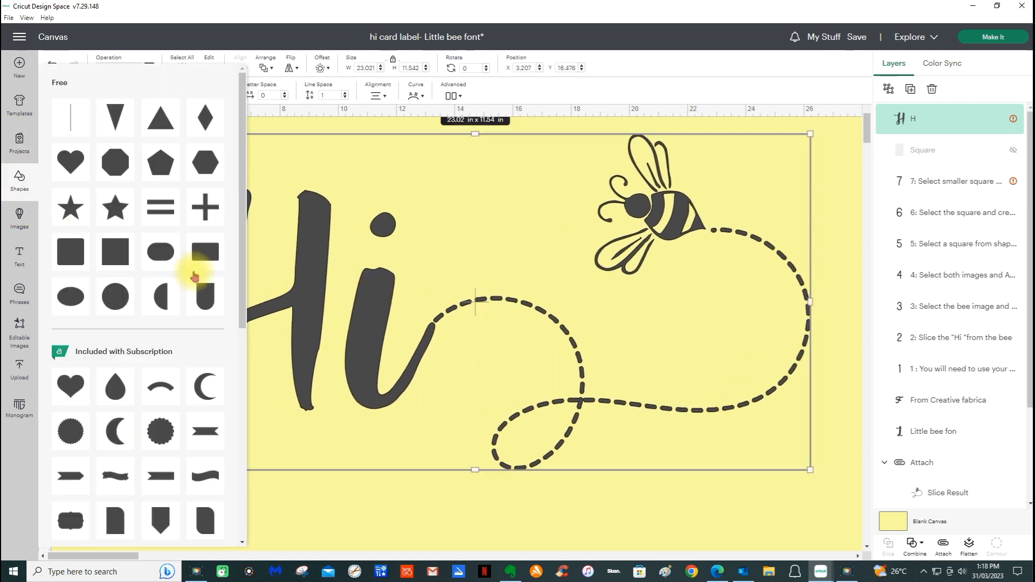
{"action": "left_click", "coordinate": [119, 249]}
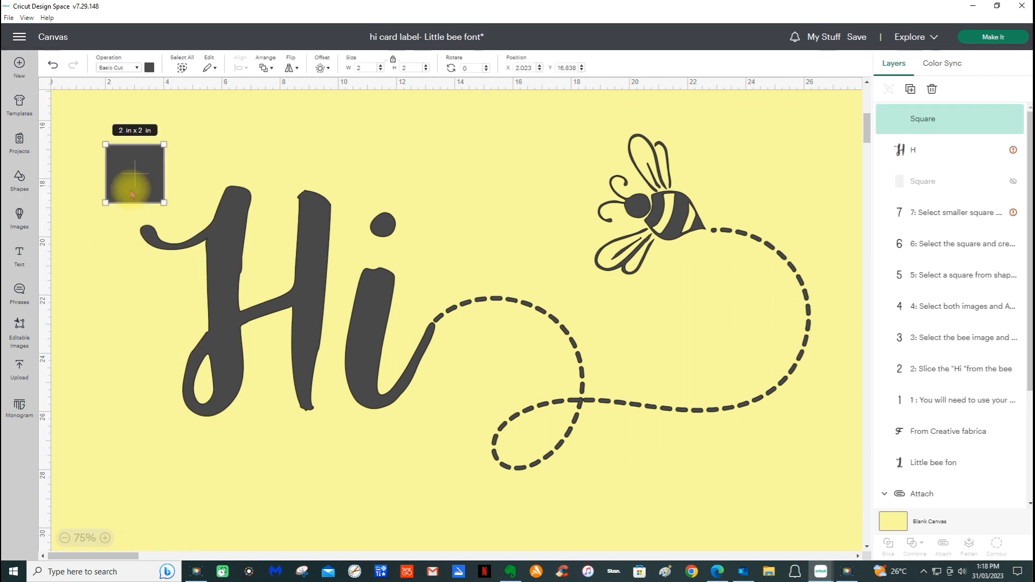
{"action": "left_click_drag", "start_coordinate": [132, 192], "coordinate": [307, 304]}
{"action": "left_click_drag", "start_coordinate": [339, 250], "coordinate": [335, 233]}
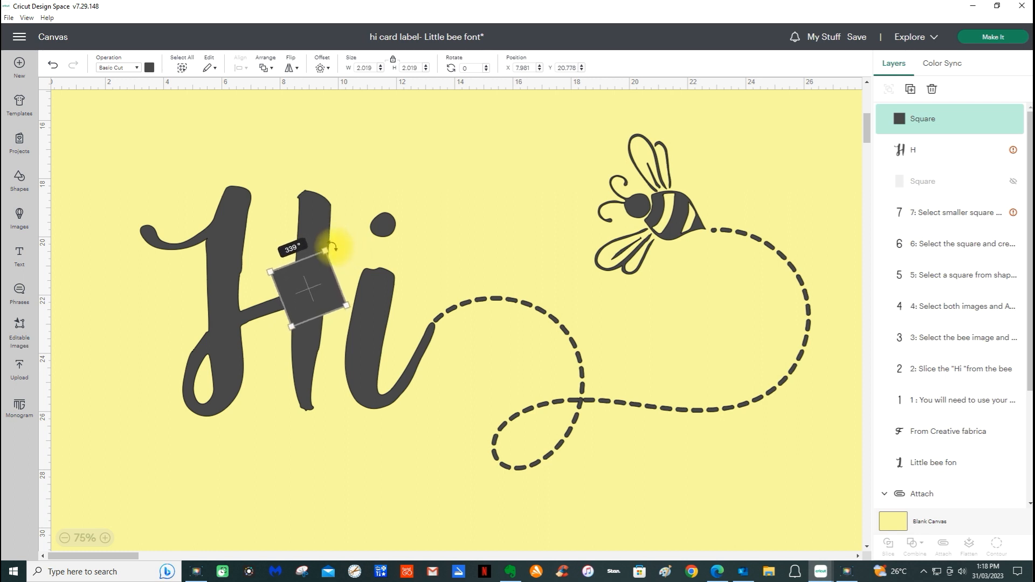
{"action": "left_click_drag", "start_coordinate": [326, 305], "coordinate": [280, 351]}
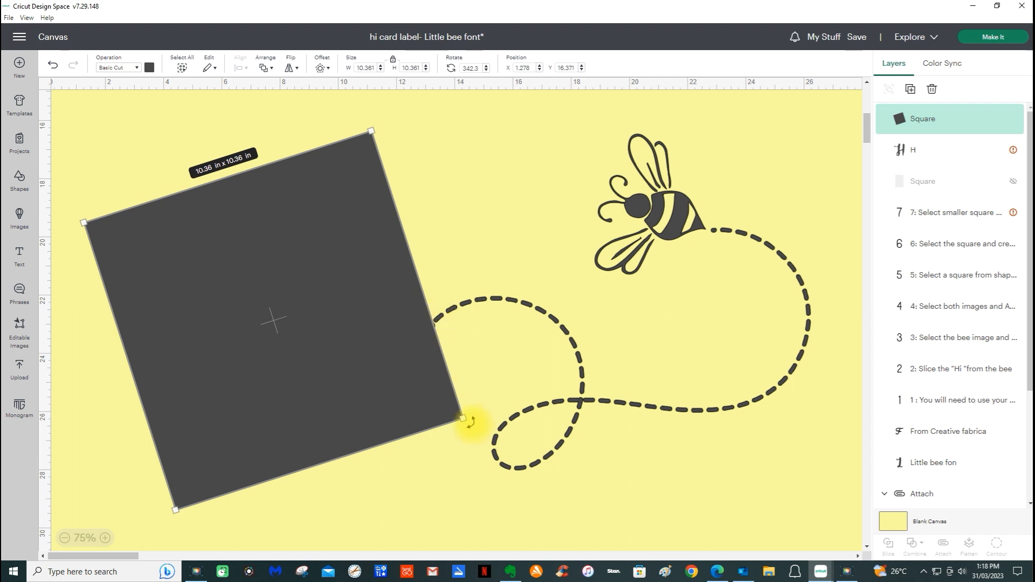
Try to align the square's edge with the join between the i and the dotted trail, rotating it to about 339.12°.
{"action": "left_click_drag", "start_coordinate": [472, 424], "coordinate": [472, 410]}
{"action": "left_click", "coordinate": [476, 412]}
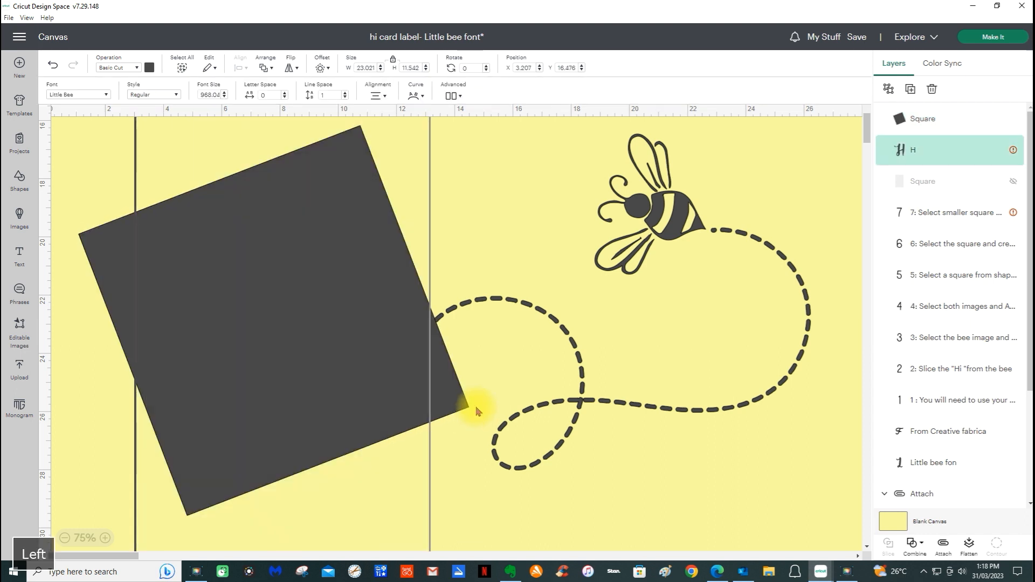
{"action": "left_click", "coordinate": [444, 383]}
{"action": "key", "text": "Left"}
{"action": "key", "text": "Left"}
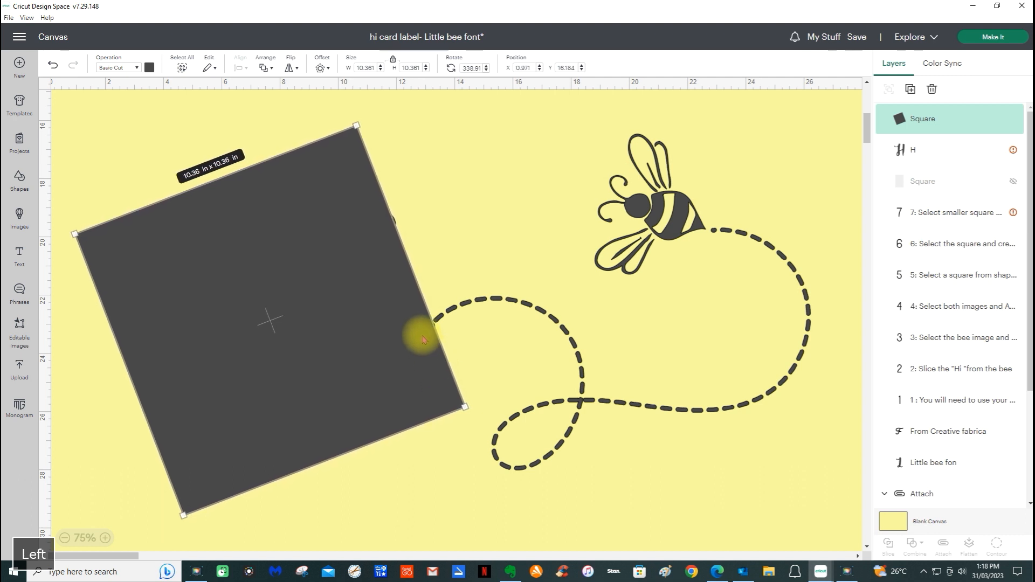
{"action": "left_click_drag", "start_coordinate": [474, 411], "coordinate": [418, 397]}
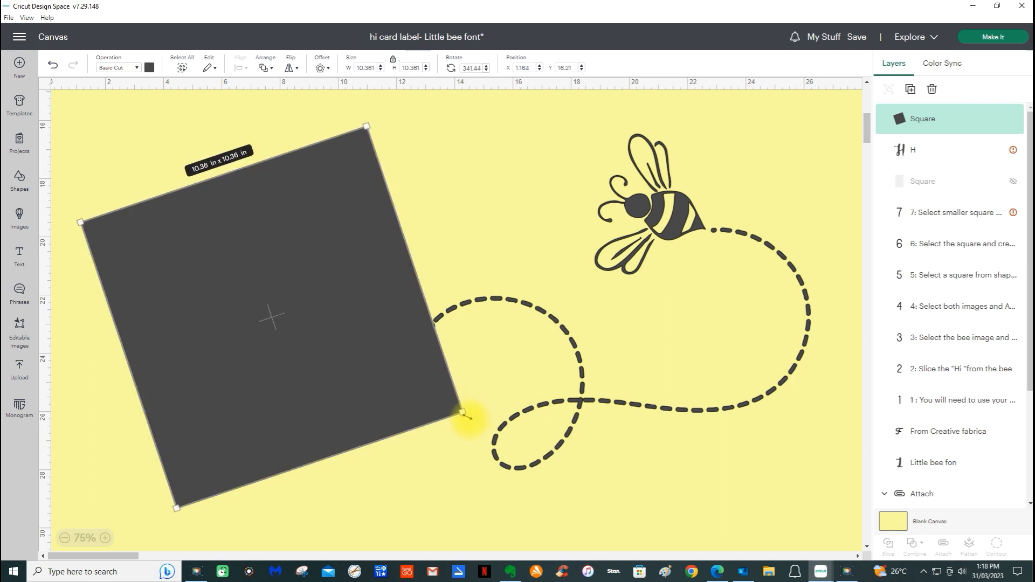
{"action": "left_click_drag", "start_coordinate": [465, 417], "coordinate": [465, 416]}
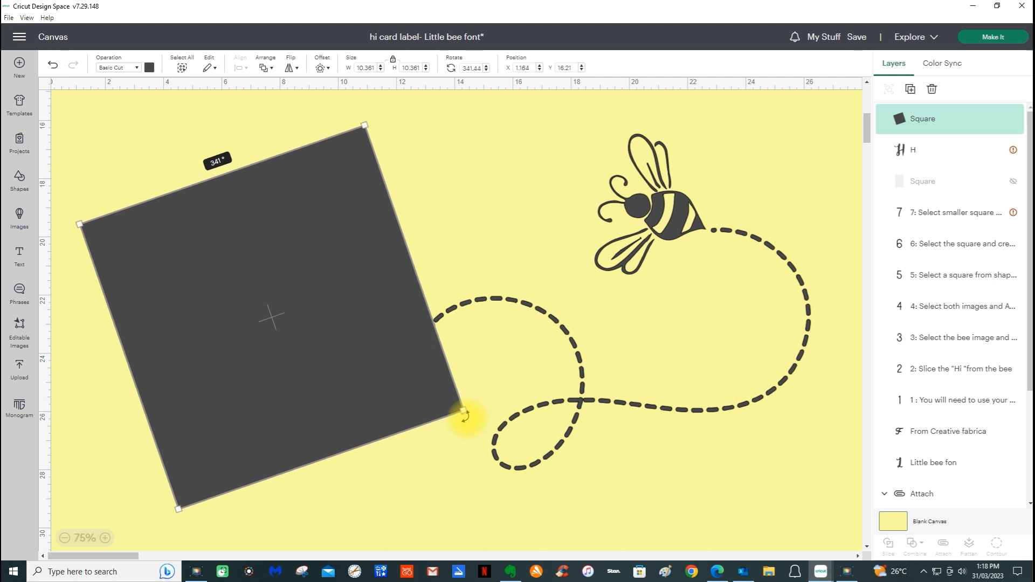
{"action": "left_click_drag", "start_coordinate": [465, 415], "coordinate": [465, 413]}
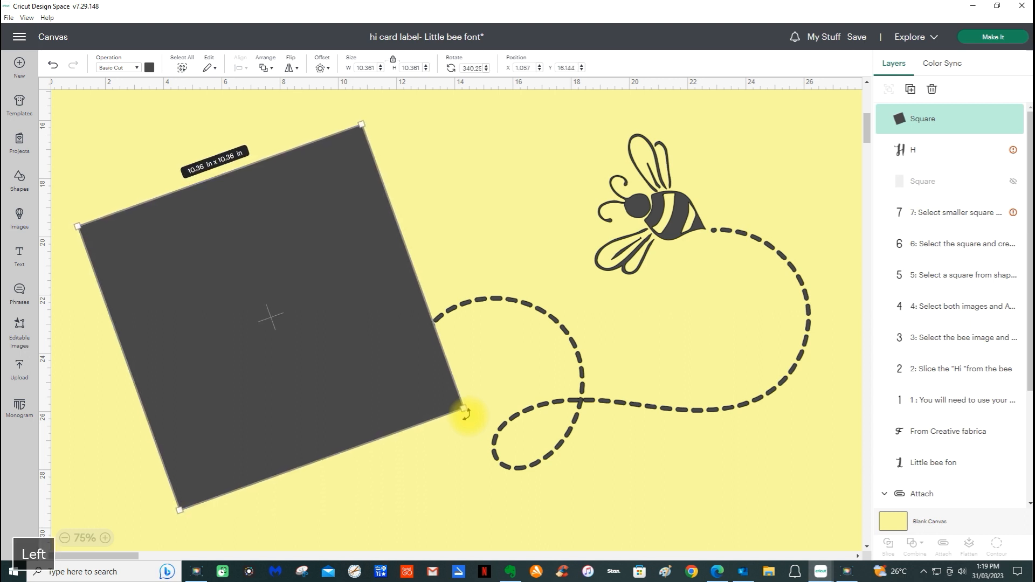
{"action": "left_click_drag", "start_coordinate": [466, 413], "coordinate": [468, 409]}
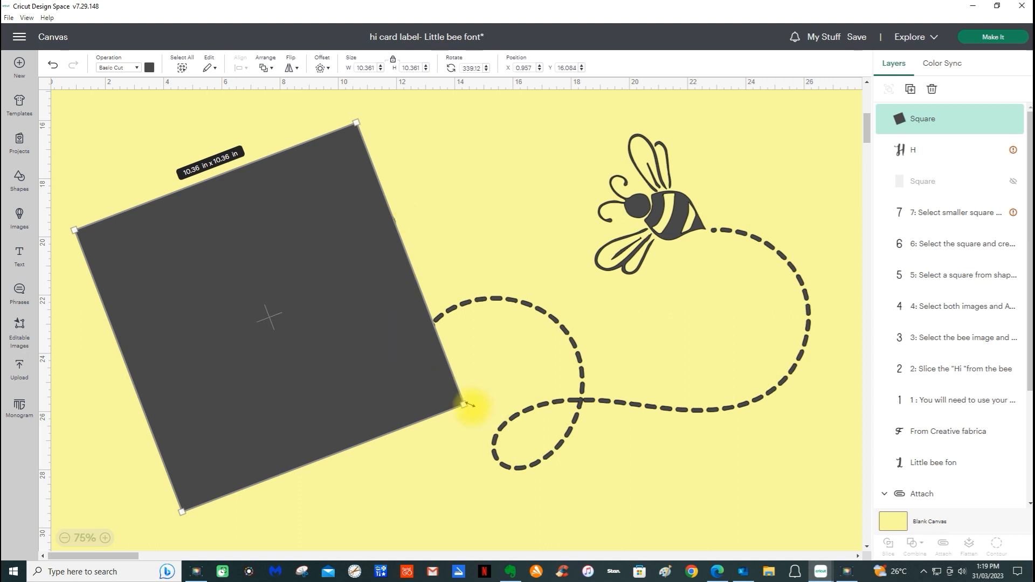
Move the large square off the letters onto the bee and trail, rotating it to about 327.18°.
{"action": "left_click_drag", "start_coordinate": [302, 297], "coordinate": [658, 263]}
{"action": "left_click_drag", "start_coordinate": [640, 290], "coordinate": [640, 304]}
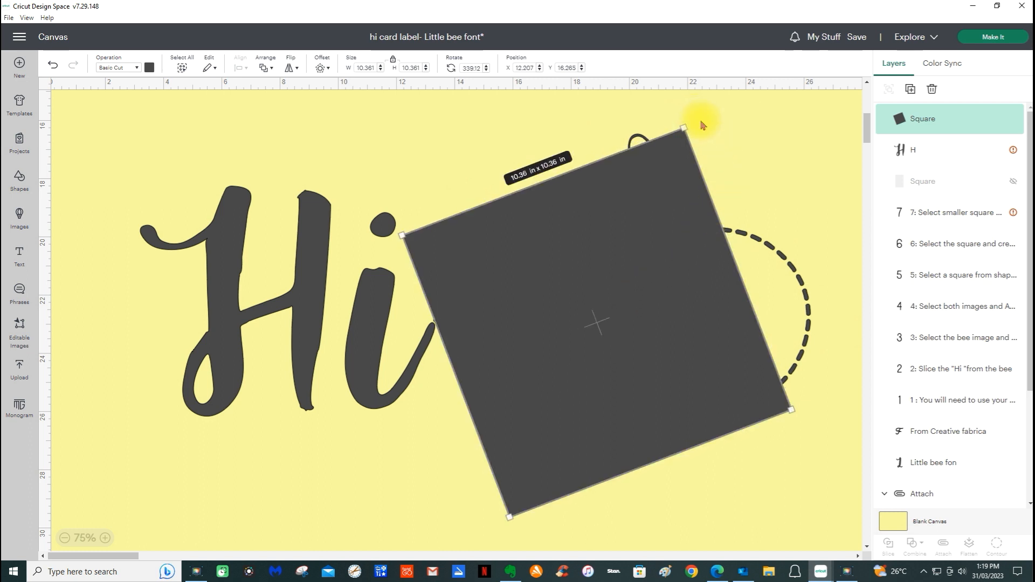
{"action": "left_click_drag", "start_coordinate": [689, 123], "coordinate": [683, 115]}
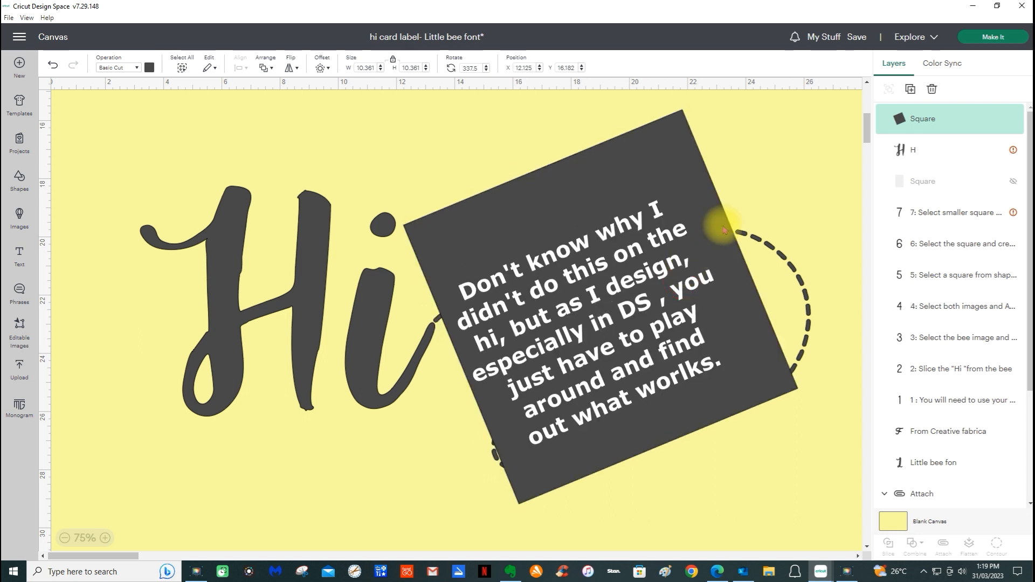
{"action": "left_click_drag", "start_coordinate": [688, 113], "coordinate": [645, 100]}
{"action": "left_click_drag", "start_coordinate": [655, 301], "coordinate": [658, 289]}
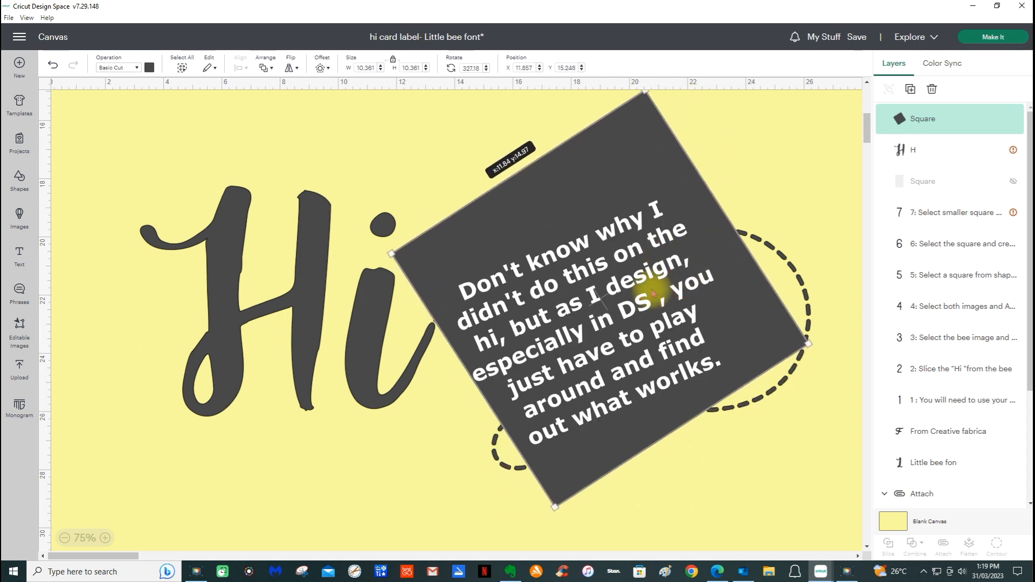
Rotate the large square to about 321.3° and align its edge with the join between the i and the dotted trail.
{"action": "left_click_drag", "start_coordinate": [816, 361], "coordinate": [813, 337]}
{"action": "left_click", "coordinate": [717, 374]}
{"action": "left_click_drag", "start_coordinate": [717, 375], "coordinate": [720, 368]}
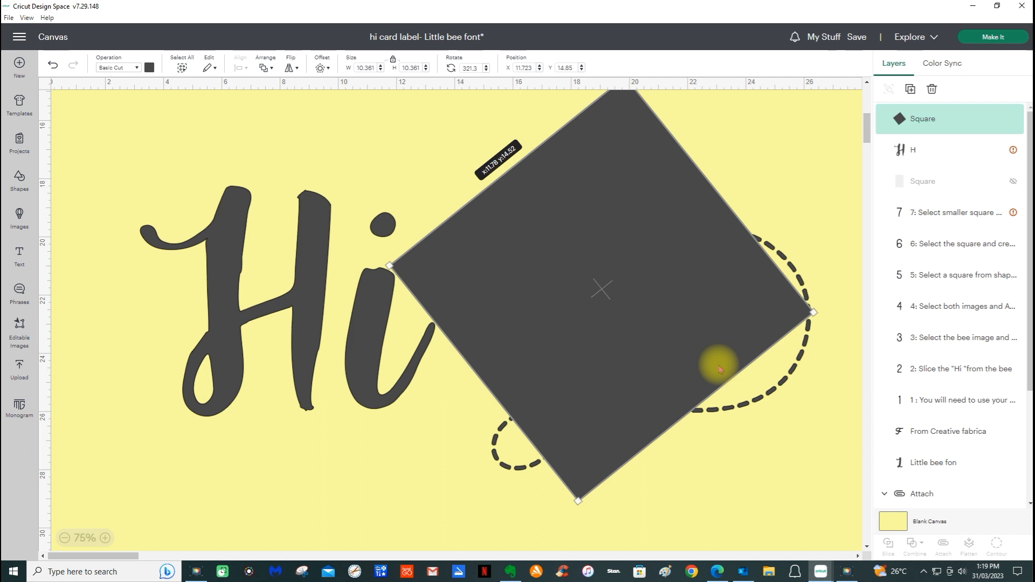
{"action": "left_click", "coordinate": [438, 332]}
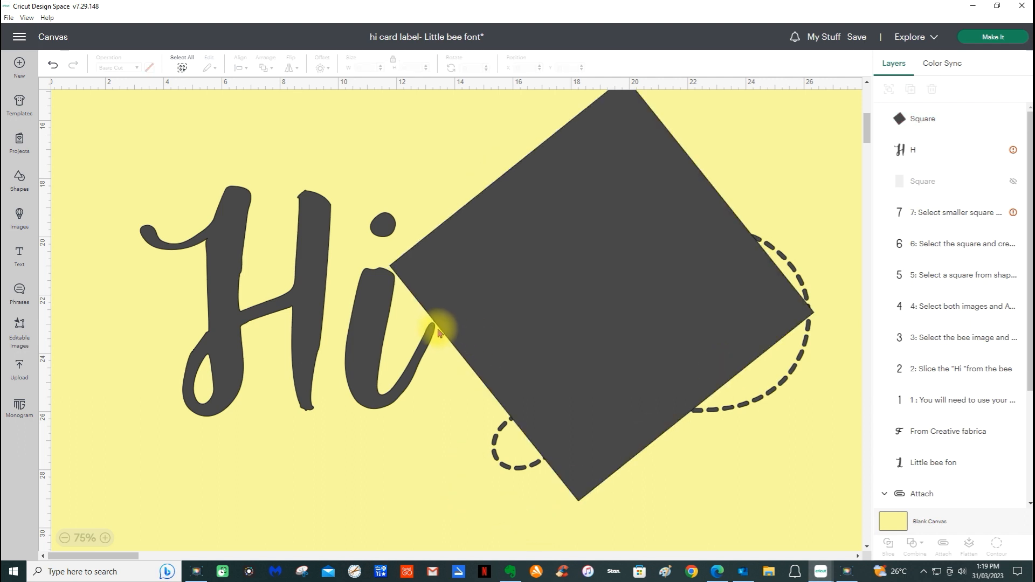
{"action": "left_click", "coordinate": [438, 325]}
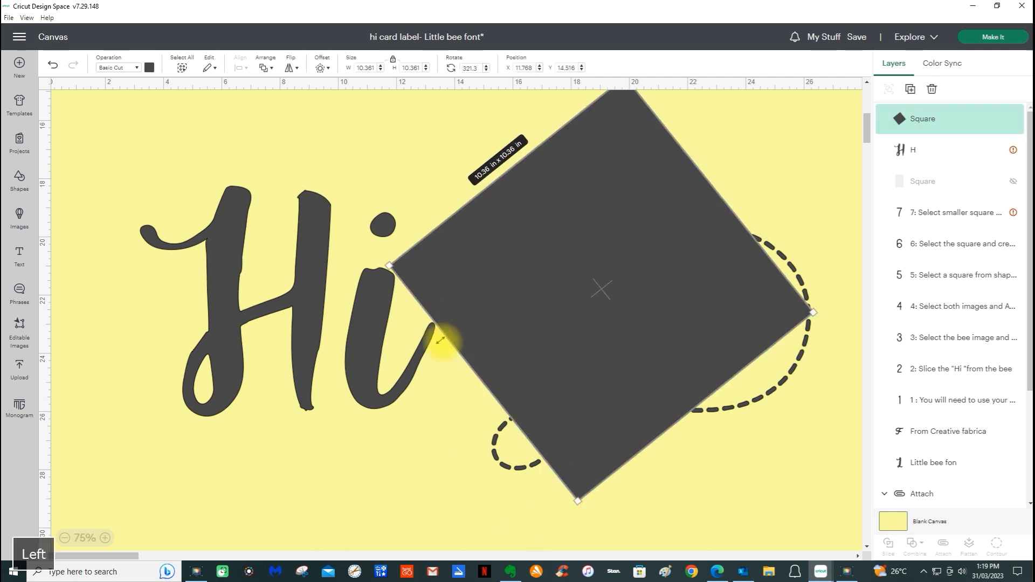
{"action": "left_click", "coordinate": [424, 360]}
{"action": "left_click", "coordinate": [459, 378]}
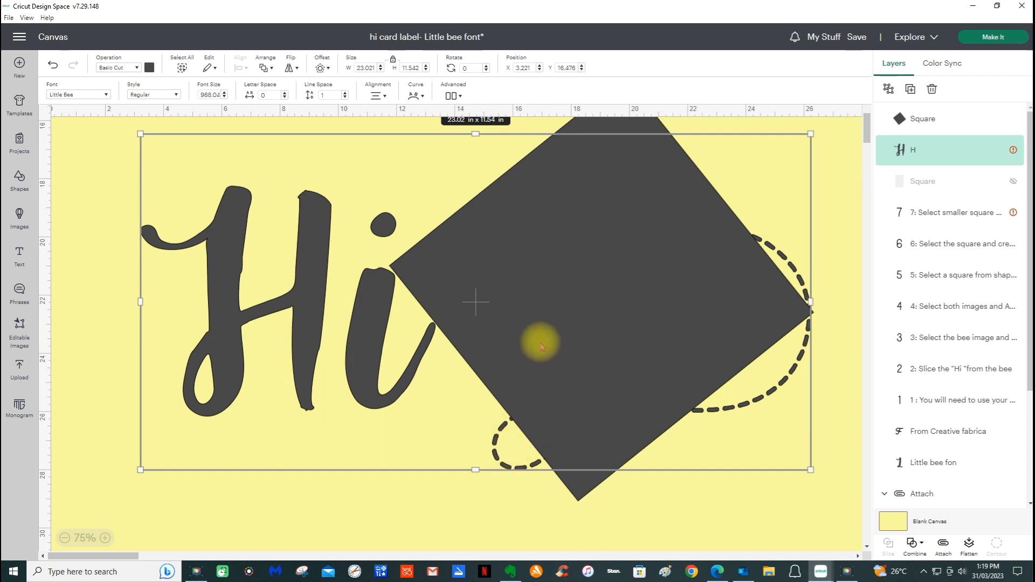
{"action": "left_click", "coordinate": [124, 247]}
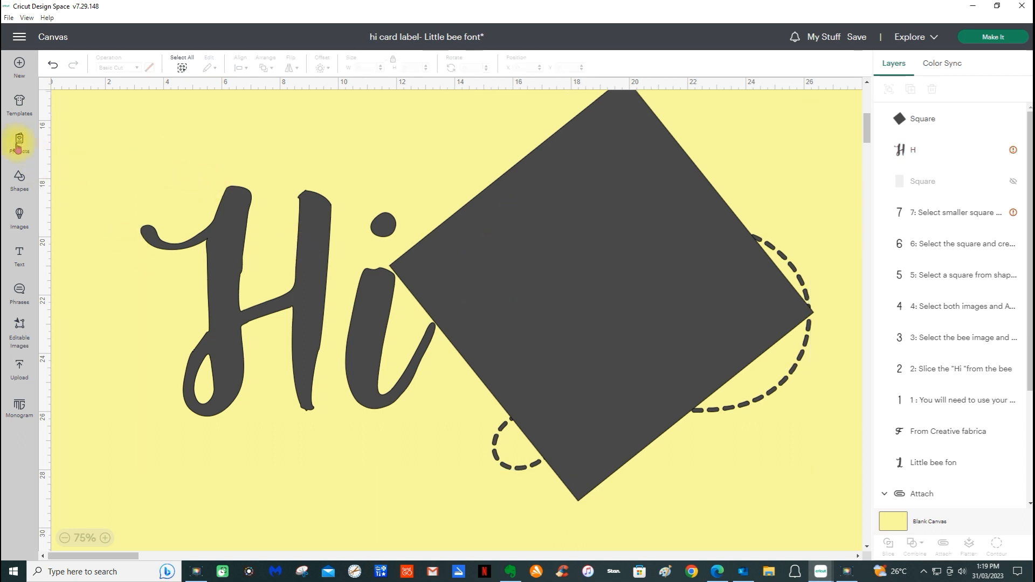
Add a second square of about 2.8 x 2.8 in over the exposed lower loop of the trail.
{"action": "left_click", "coordinate": [22, 184]}
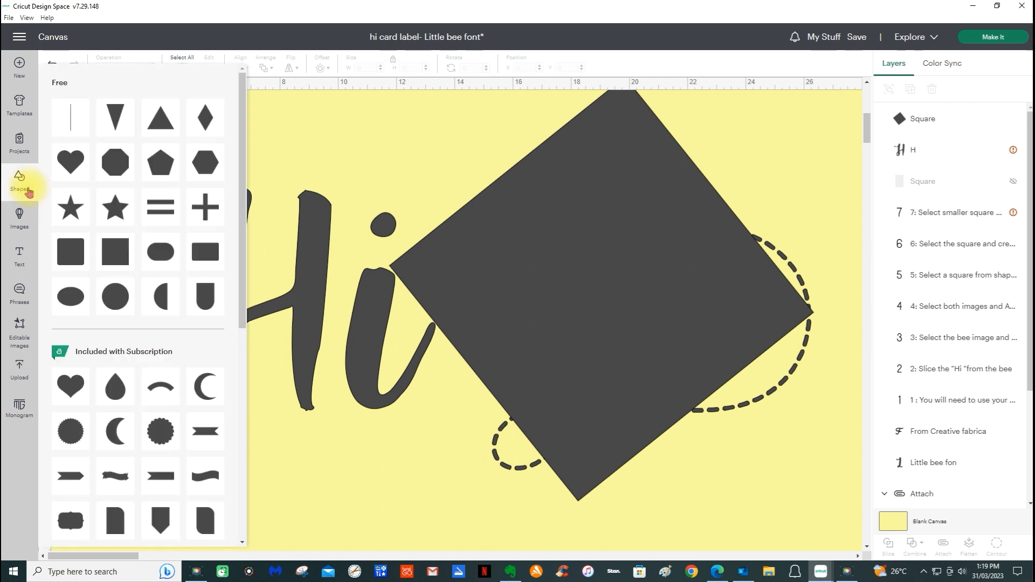
{"action": "left_click", "coordinate": [119, 253]}
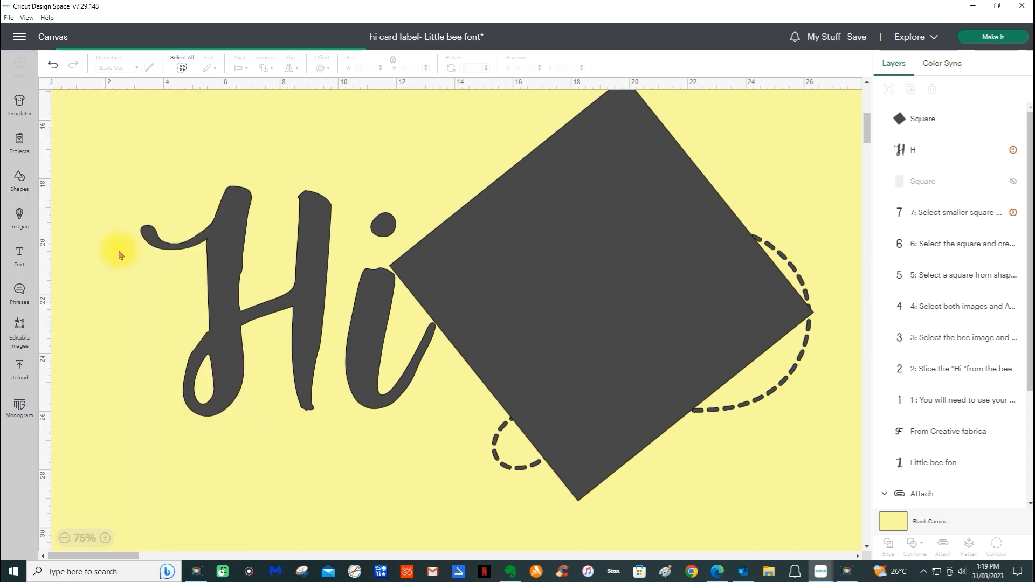
{"action": "left_click_drag", "start_coordinate": [134, 218], "coordinate": [558, 491]}
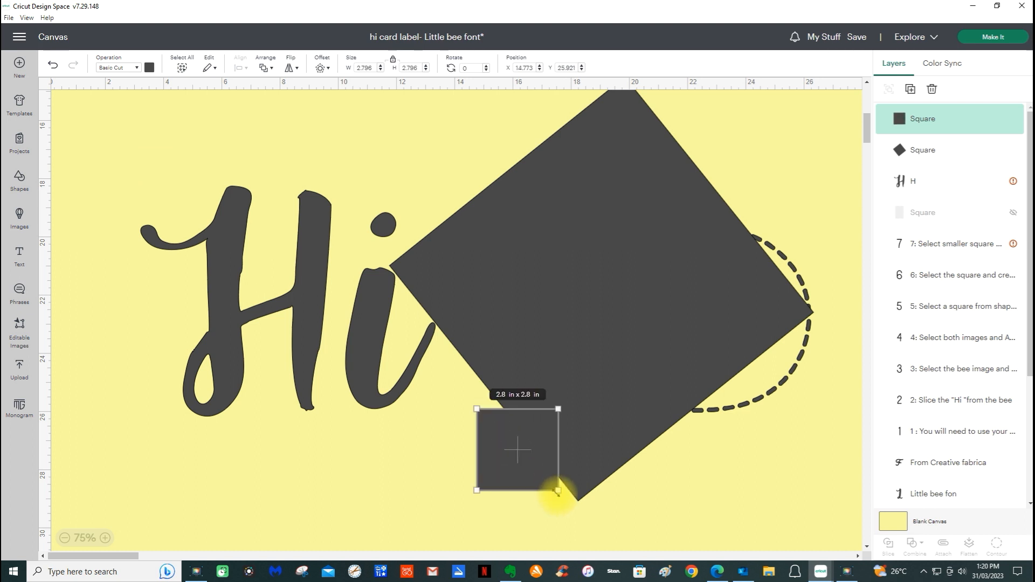
Unite the small loop square with the large tilted square.
{"action": "left_click", "coordinate": [923, 151], "text": "shift"}
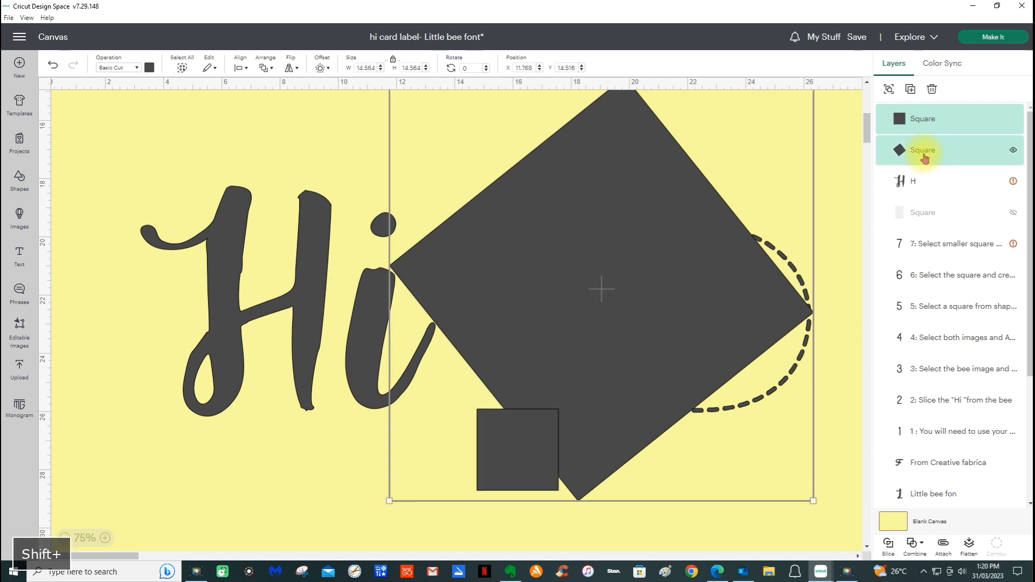
{"action": "left_click", "coordinate": [920, 555]}
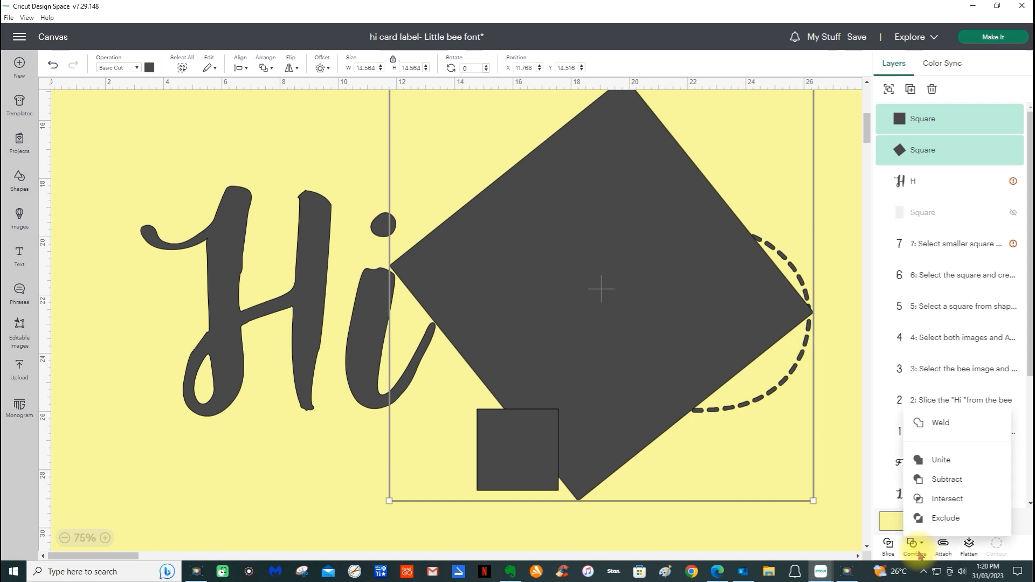
{"action": "left_click", "coordinate": [937, 461]}
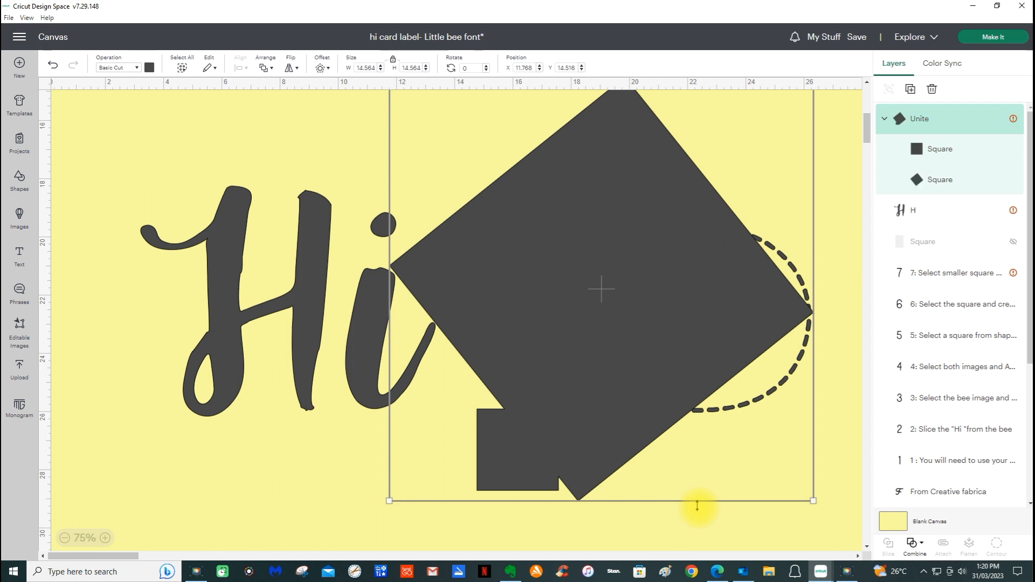
{"action": "left_click", "coordinate": [840, 426]}
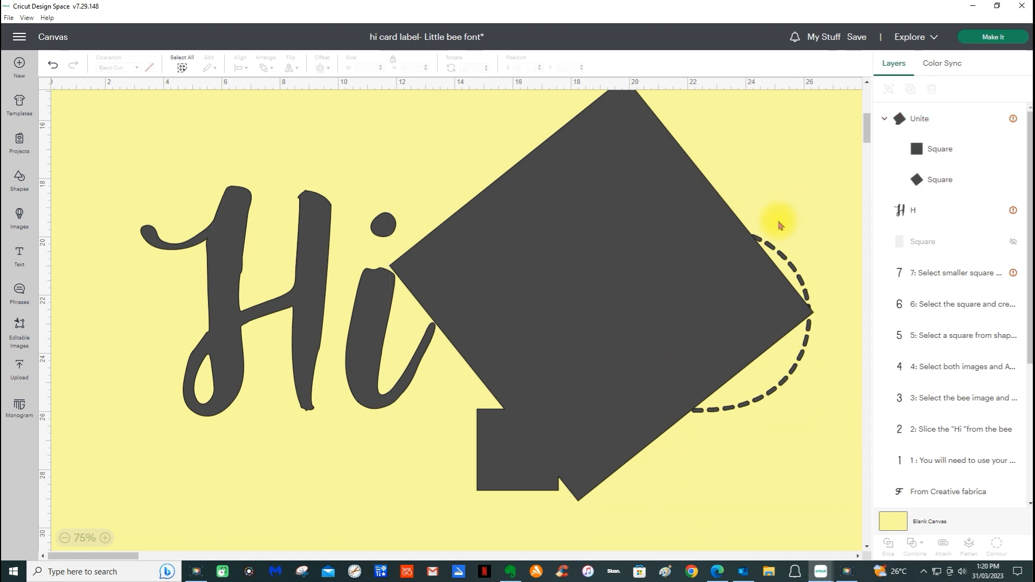
Add another square over the exposed outer curve of the trail, unlock its proportions and stretch it to about 4.91 x 8.35 in.
{"action": "left_click", "coordinate": [19, 189]}
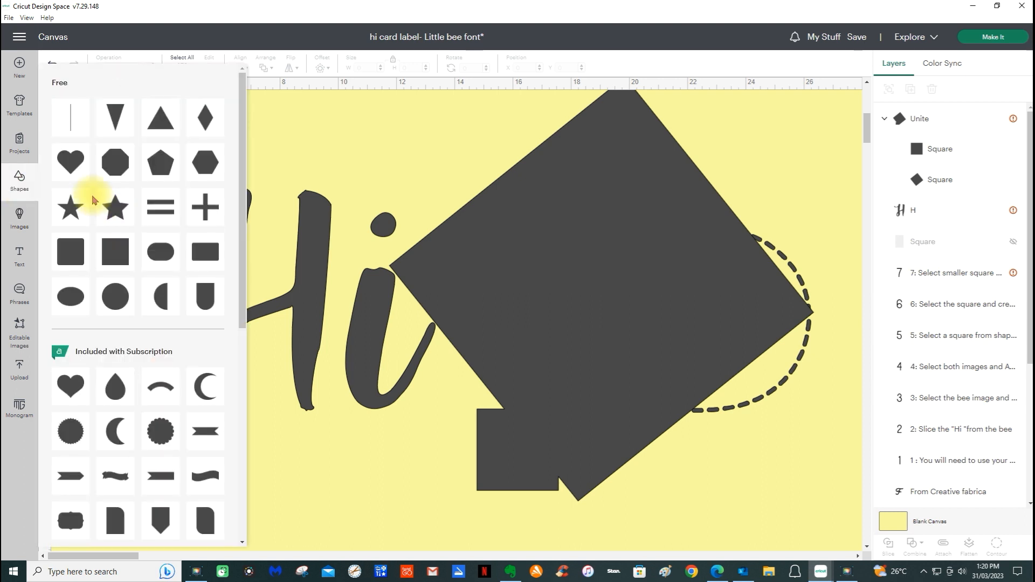
{"action": "left_click", "coordinate": [108, 250]}
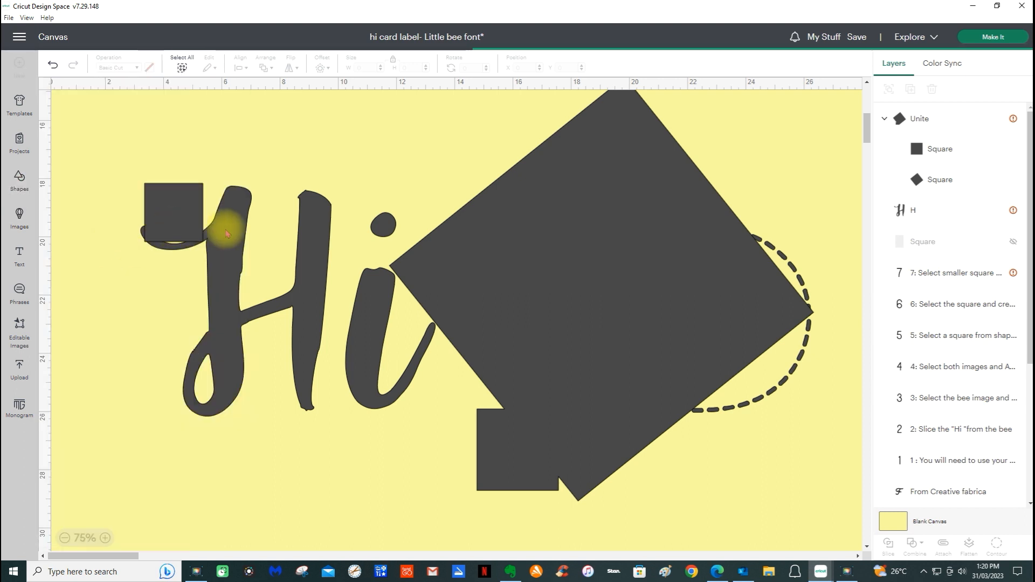
{"action": "left_click_drag", "start_coordinate": [185, 213], "coordinate": [791, 308]}
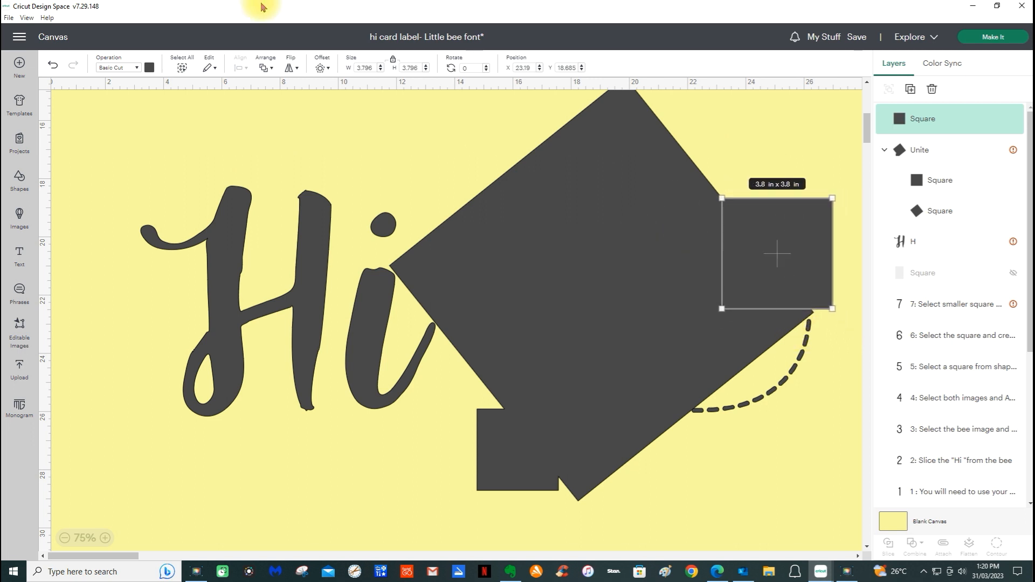
{"action": "left_click", "coordinate": [393, 58]}
{"action": "left_click_drag", "start_coordinate": [832, 309], "coordinate": [678, 441]}
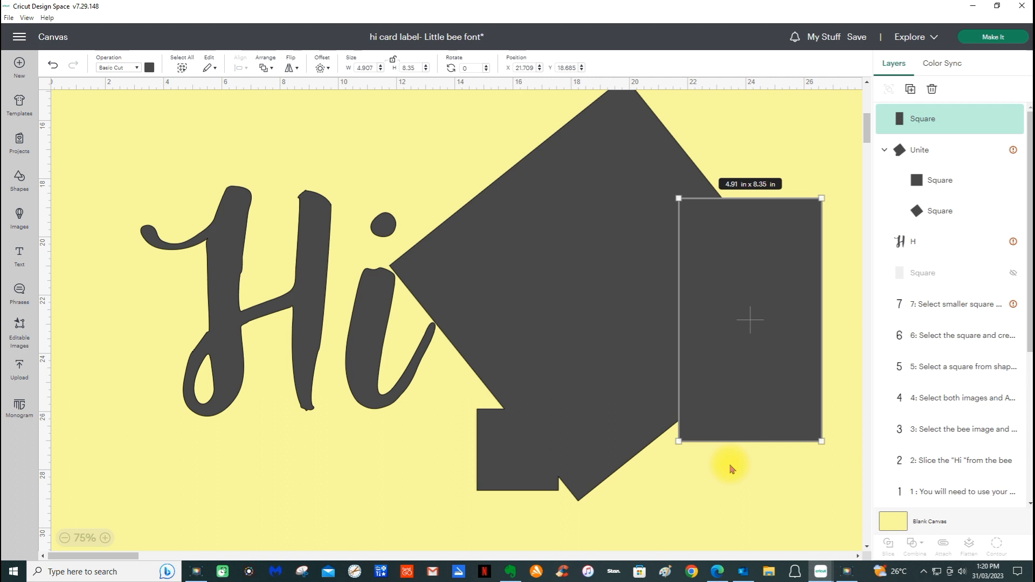
Unite the new rectangle with the small loop square.
{"action": "left_click", "coordinate": [917, 180], "text": "shift"}
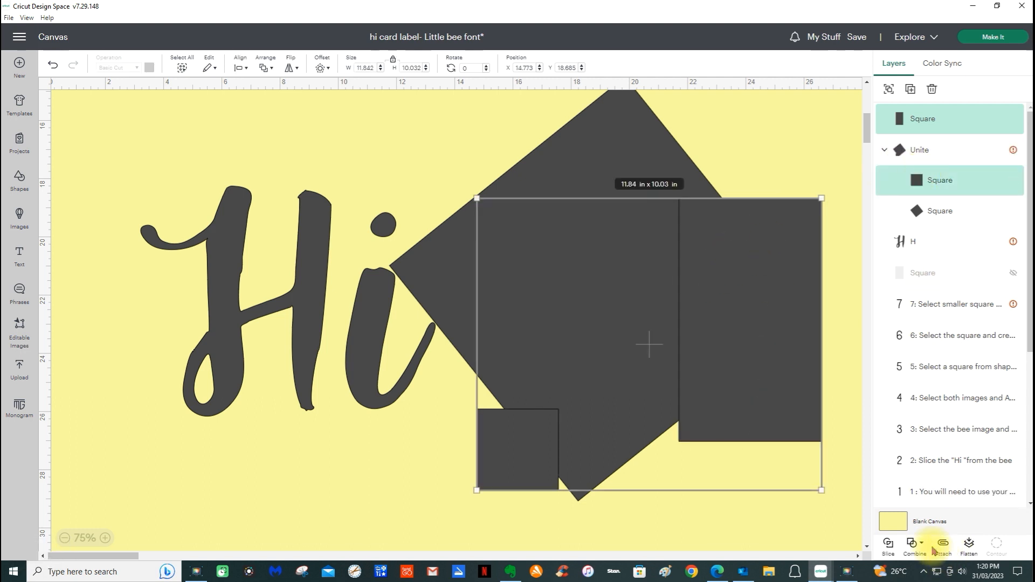
{"action": "left_click", "coordinate": [914, 545]}
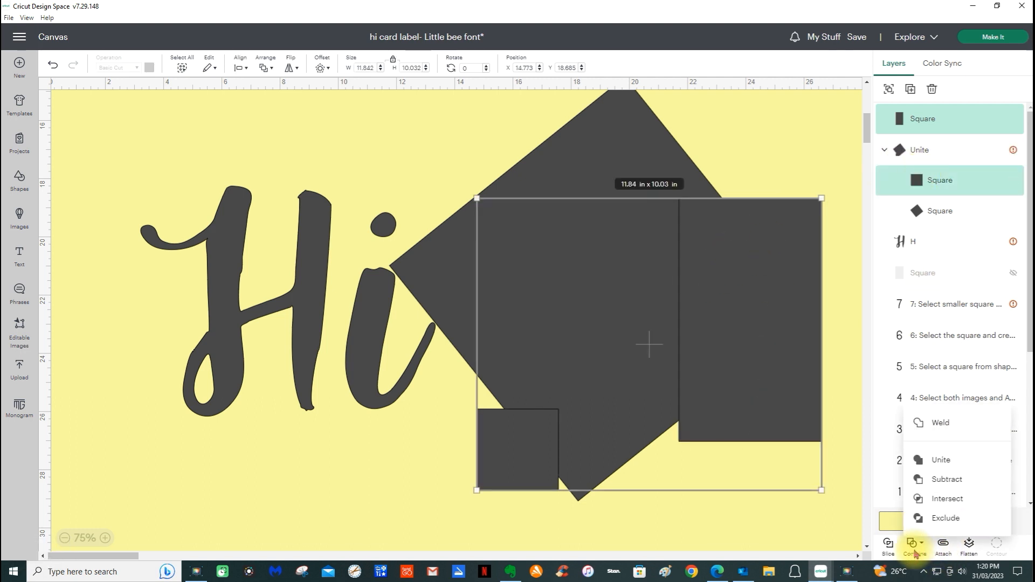
{"action": "left_click", "coordinate": [937, 461]}
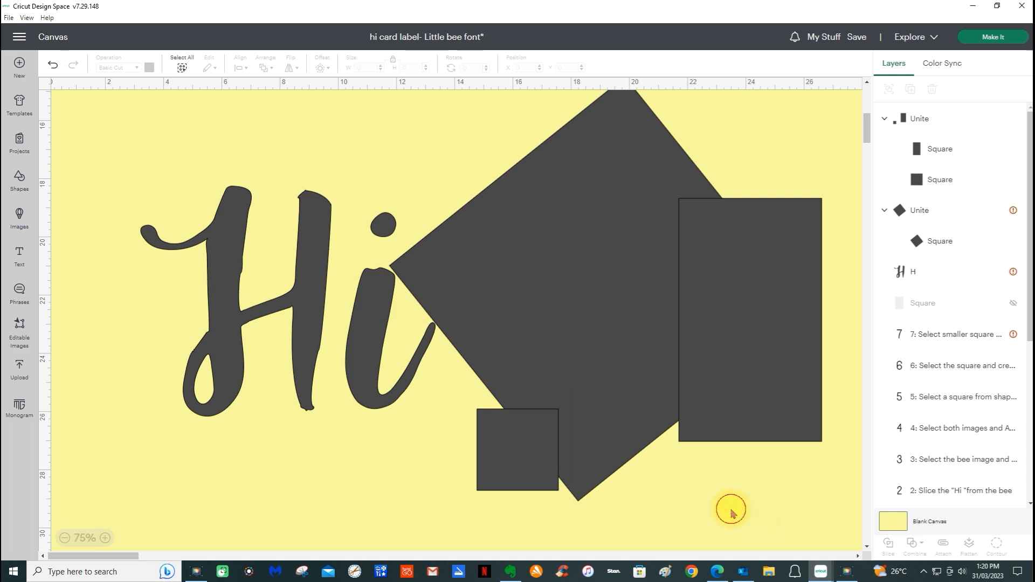
Shift the united rectangle and small square slightly down, and unite them with the large tilted square.
{"action": "left_click_drag", "start_coordinate": [720, 354], "coordinate": [725, 360]}
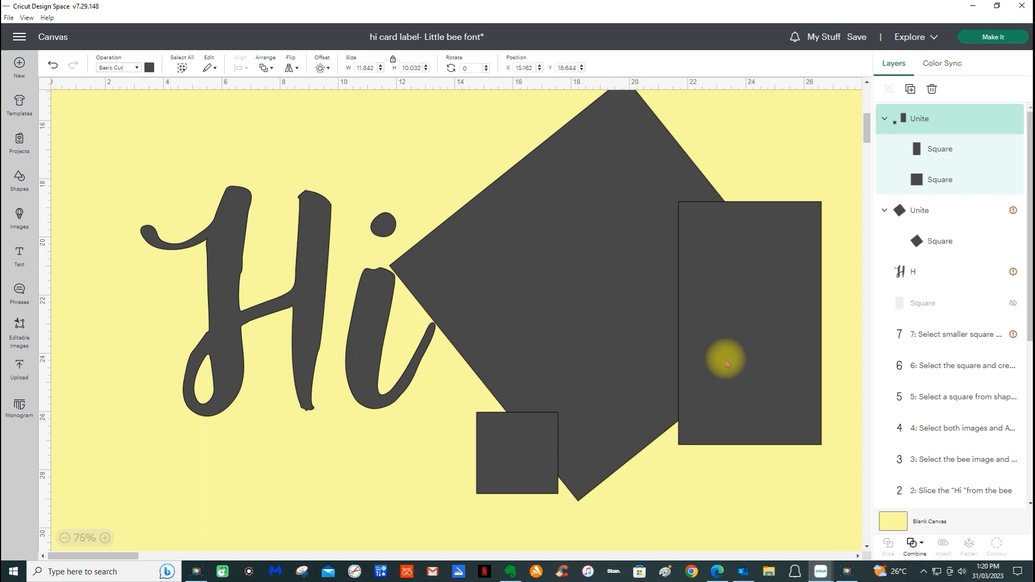
{"action": "left_click", "coordinate": [638, 120], "text": "shift"}
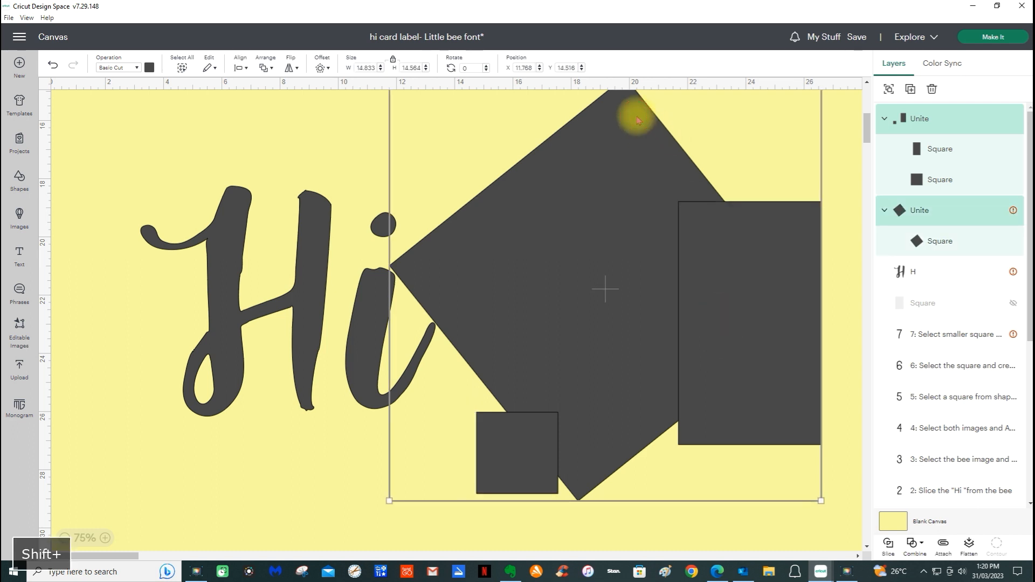
{"action": "left_click", "coordinate": [915, 545]}
{"action": "left_click", "coordinate": [934, 423]}
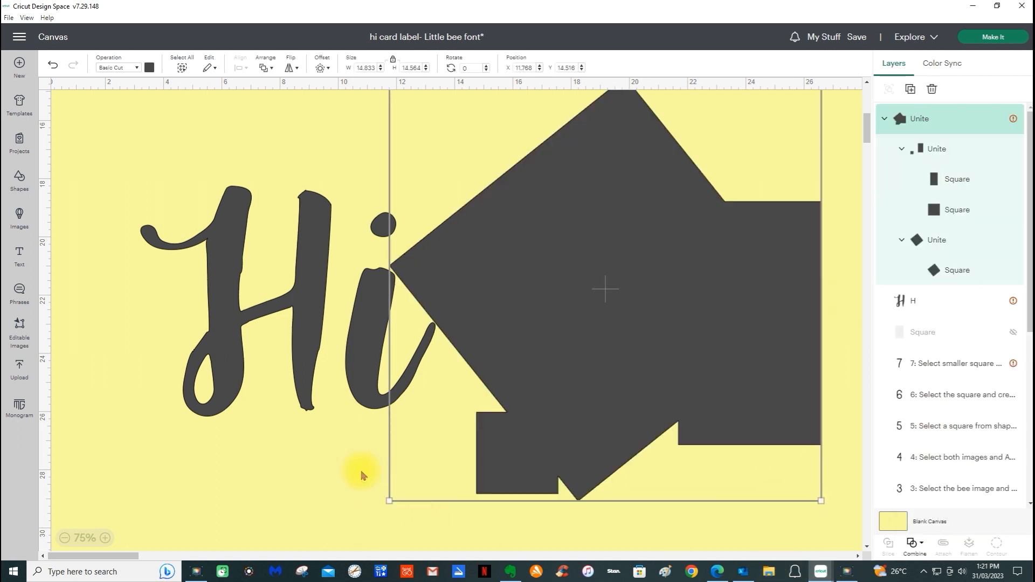
{"action": "left_click", "coordinate": [269, 474]}
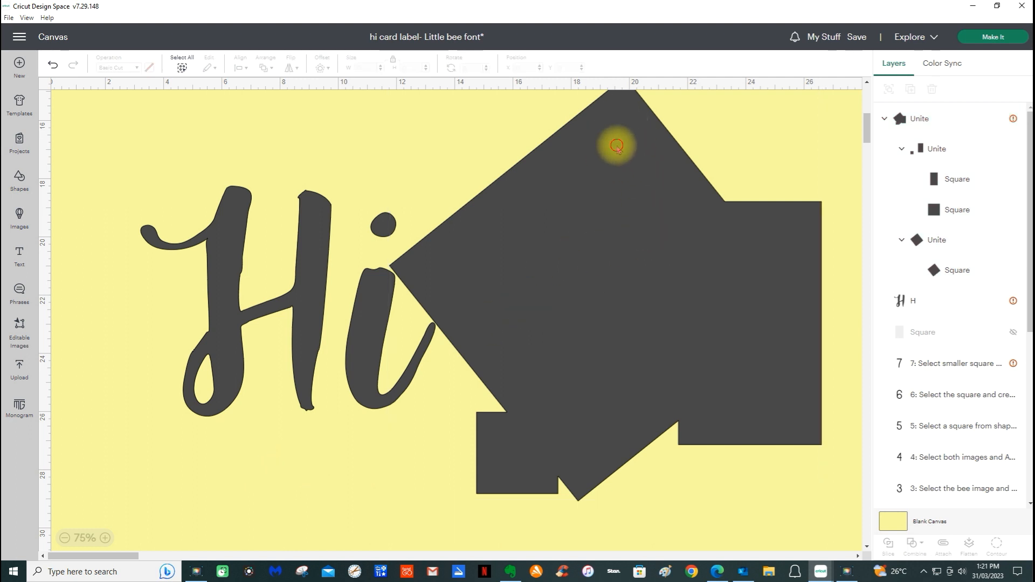
Select the united cover shape together with the "Hi" bee text and slice them.
{"action": "left_click", "coordinate": [618, 148]}
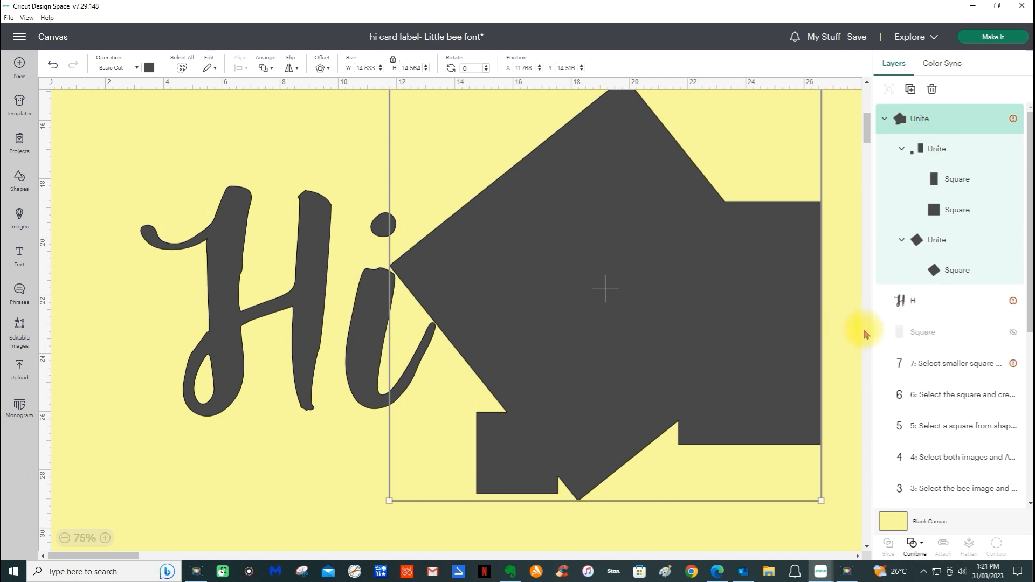
{"action": "scroll", "coordinate": [854, 338], "scroll_direction": "down", "scroll_amount": 2}
{"action": "scroll", "coordinate": [916, 341], "scroll_direction": "down", "scroll_amount": 3}
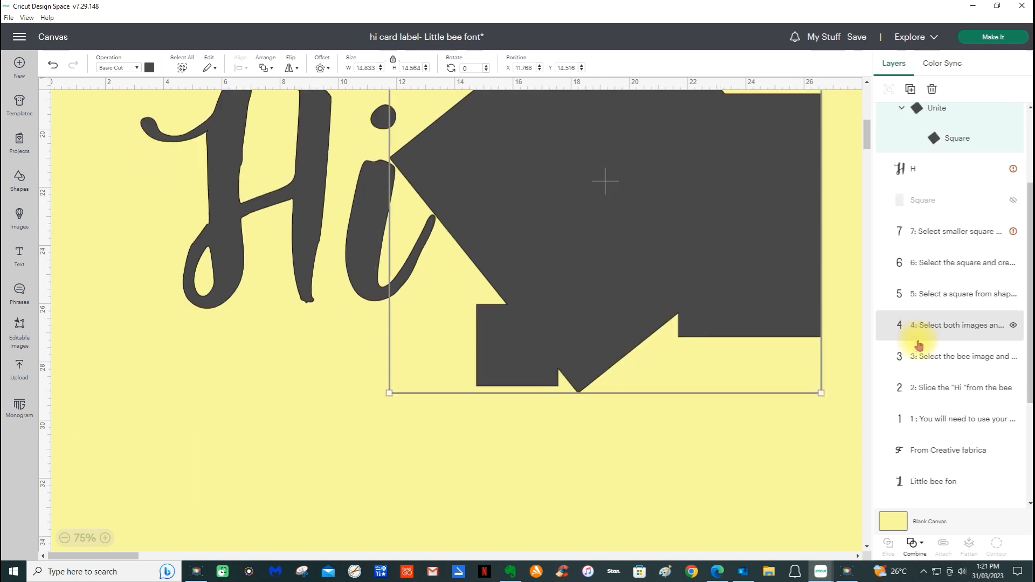
{"action": "scroll", "coordinate": [923, 342], "scroll_direction": "up", "scroll_amount": 3}
{"action": "scroll", "coordinate": [196, 408], "scroll_direction": "up", "scroll_amount": 5}
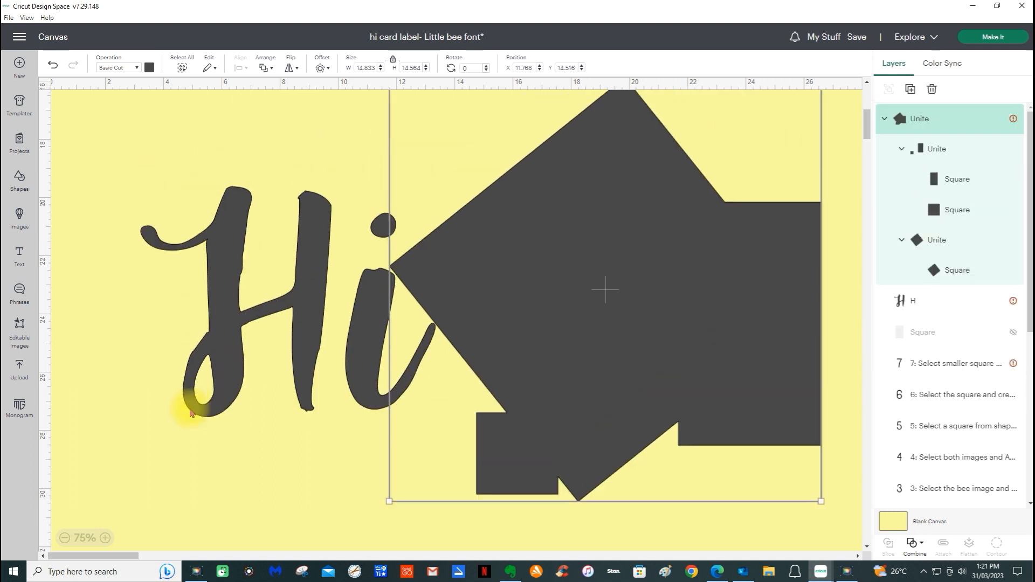
{"action": "left_click_drag", "start_coordinate": [113, 307], "coordinate": [841, 475]}
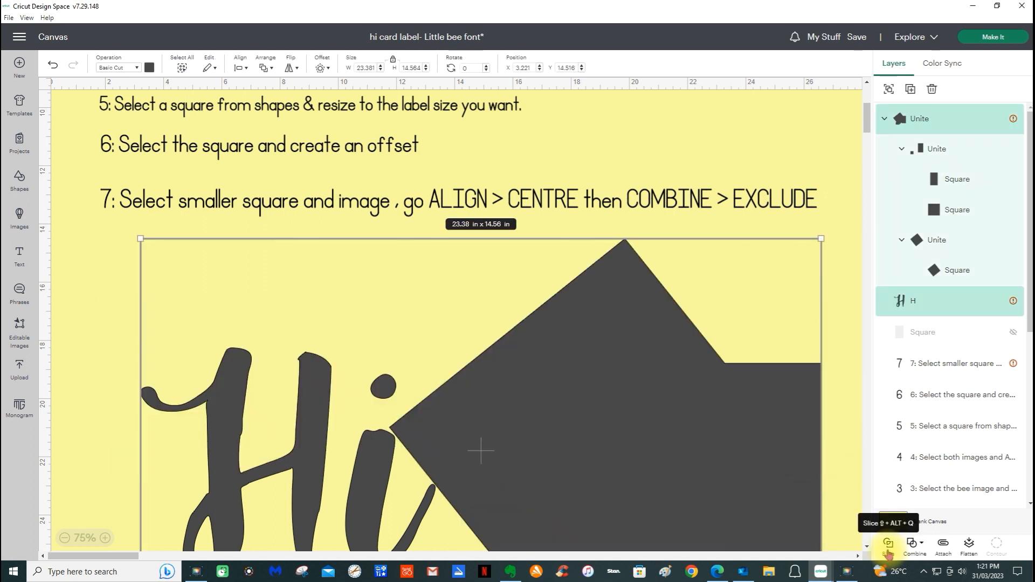
{"action": "left_click", "coordinate": [888, 550]}
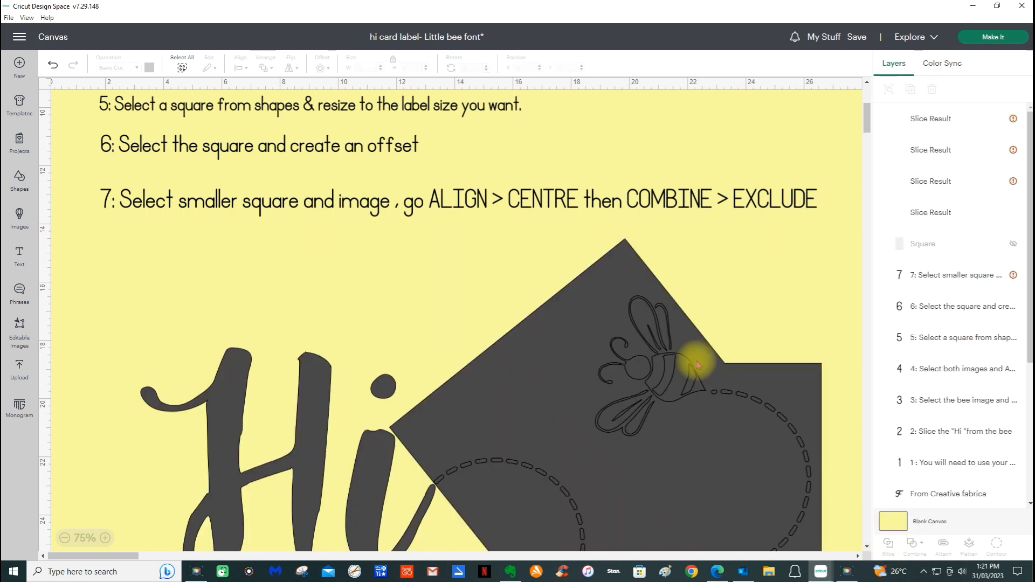
Delete the cover-shape slice result and the duplicate bee-and-trail slice result.
{"action": "scroll", "coordinate": [228, 298], "scroll_direction": "down", "scroll_amount": 2}
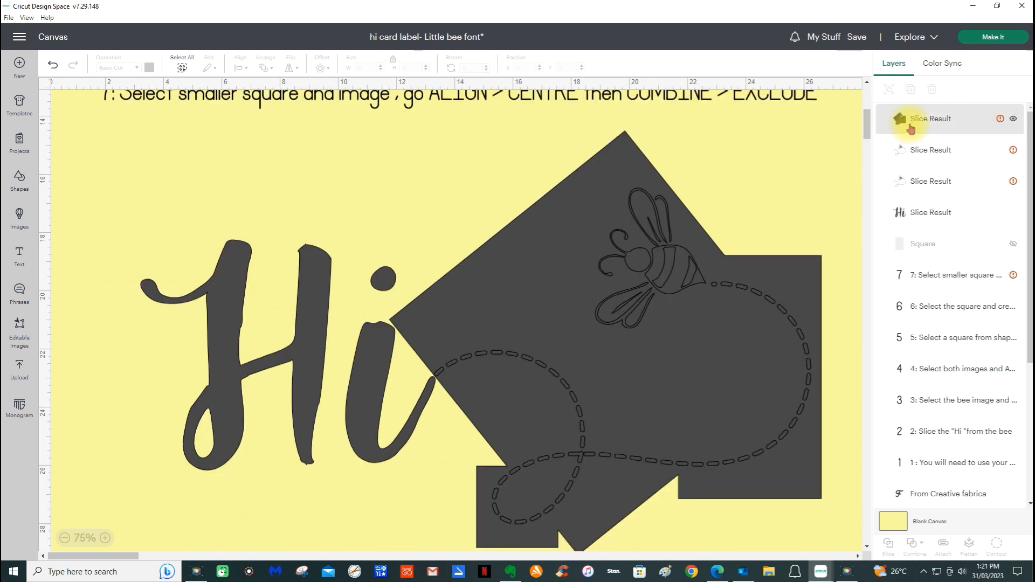
{"action": "left_click", "coordinate": [911, 125]}
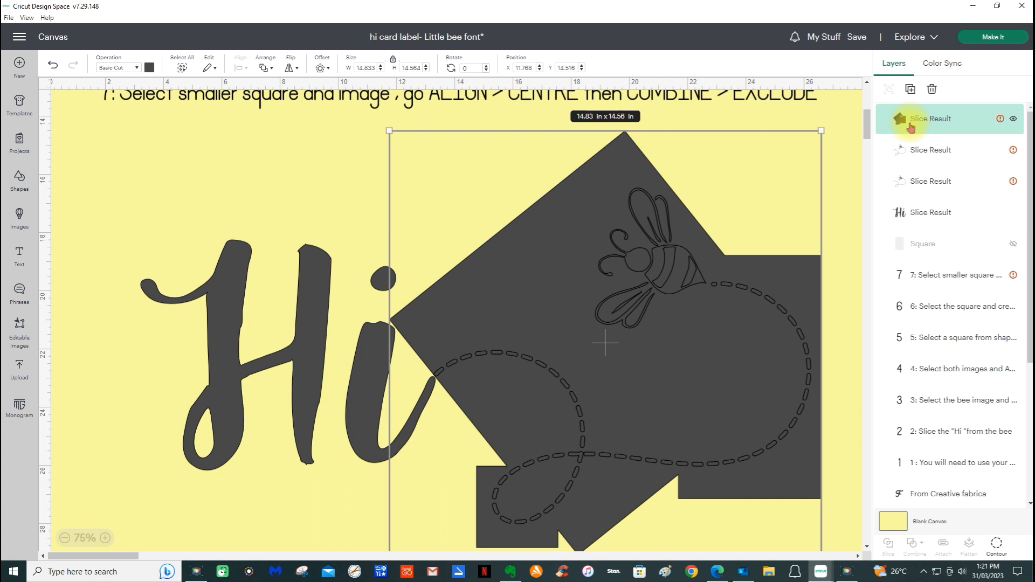
{"action": "key", "text": "Delete"}
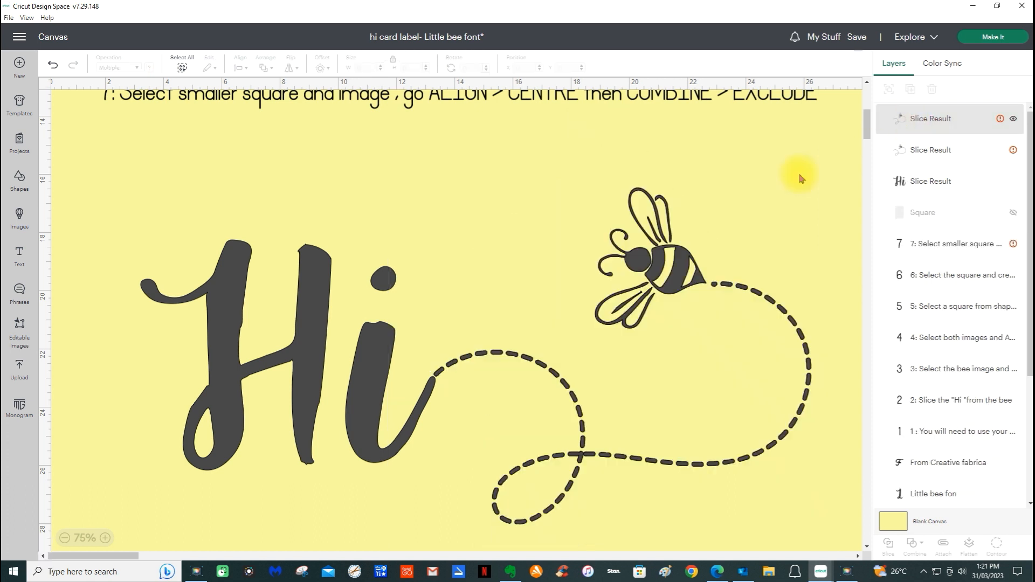
{"action": "left_click", "coordinate": [902, 118]}
{"action": "key", "text": "Delete"}
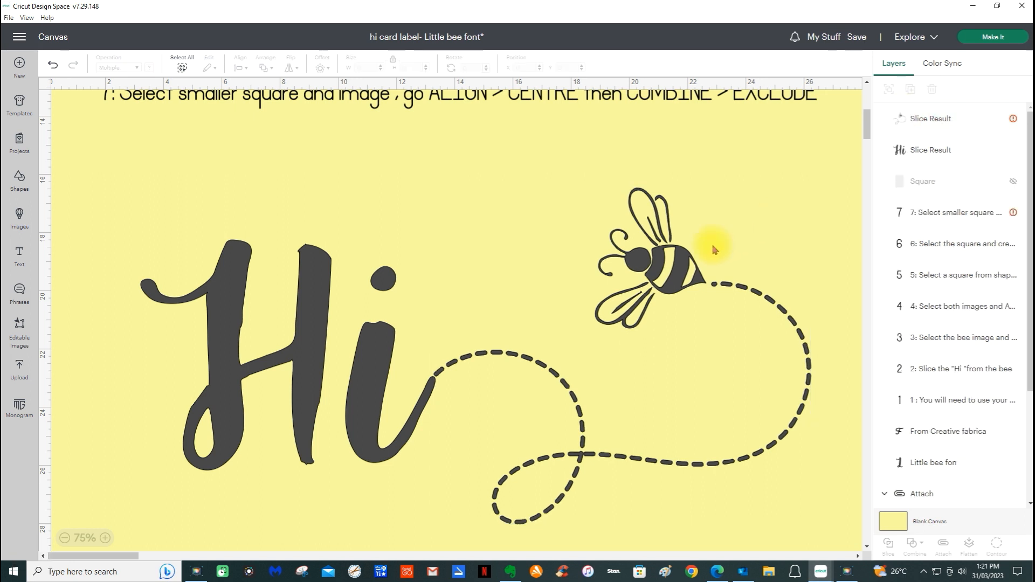
Move the "Hi" and the bee trail apart, and change the bee trail's operation to Pen.
{"action": "left_click_drag", "start_coordinate": [681, 268], "coordinate": [706, 260]}
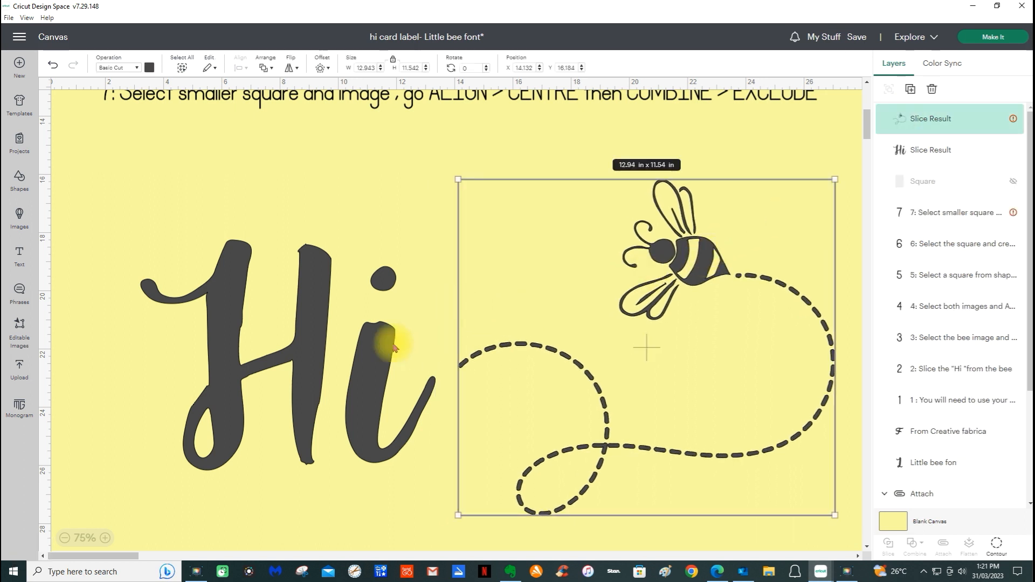
{"action": "left_click_drag", "start_coordinate": [381, 341], "coordinate": [351, 313]}
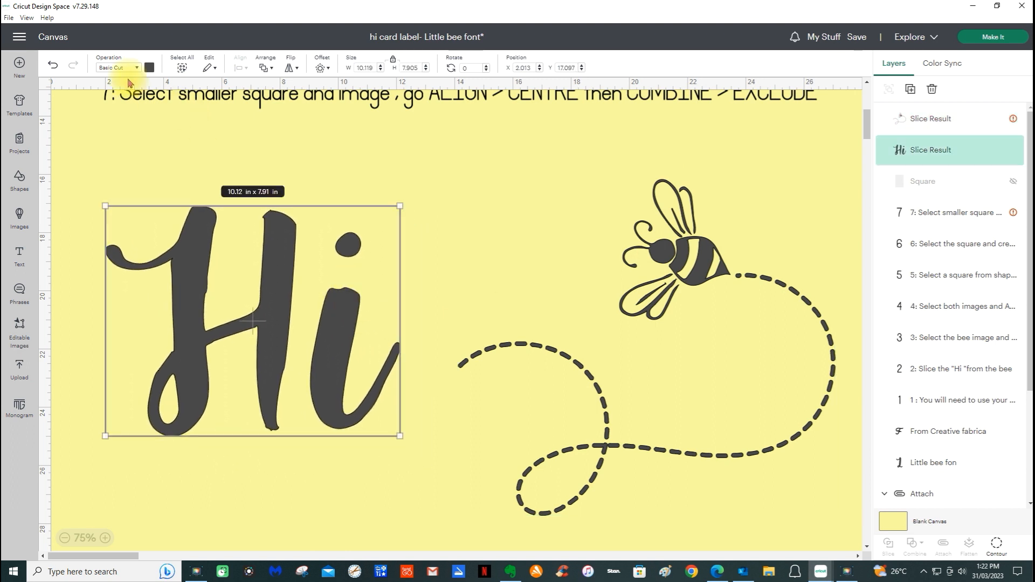
{"action": "left_click_drag", "start_coordinate": [687, 248], "coordinate": [674, 243]}
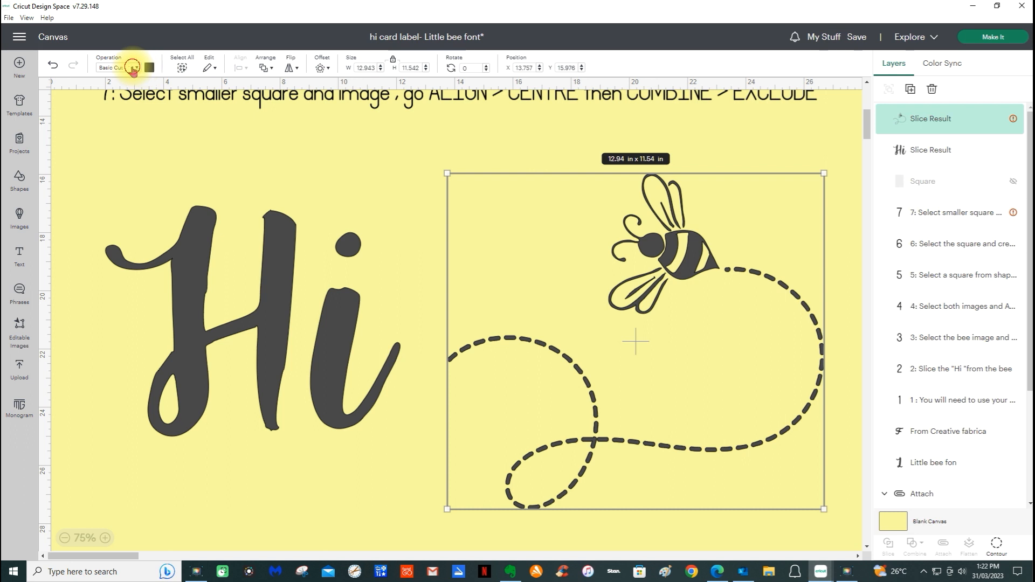
{"action": "left_click", "coordinate": [133, 68]}
{"action": "left_click", "coordinate": [129, 154]}
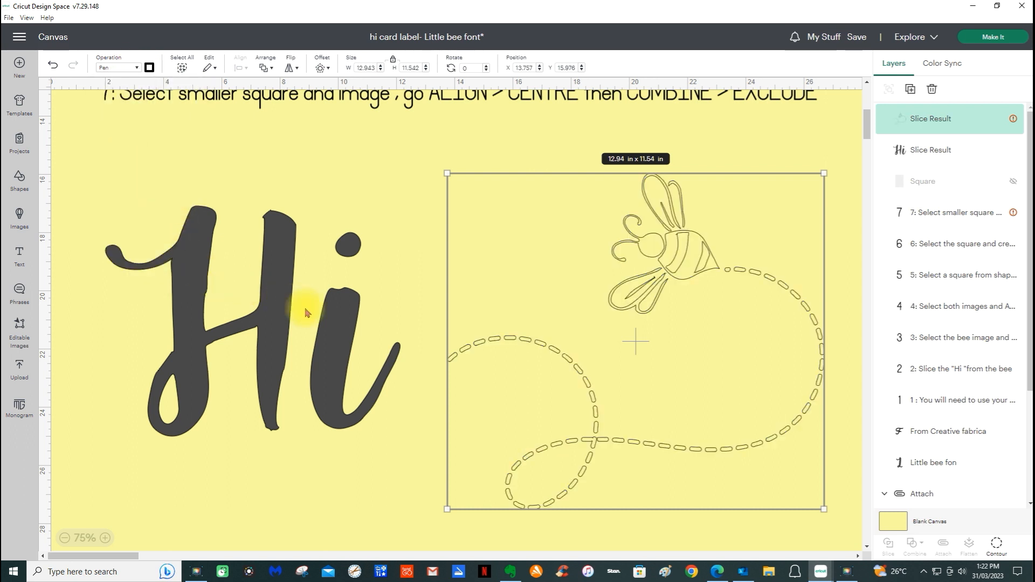
Move the "Hi" so the end of the i meets the start of the bee trail, and attach both pieces.
{"action": "left_click_drag", "start_coordinate": [328, 334], "coordinate": [374, 358]}
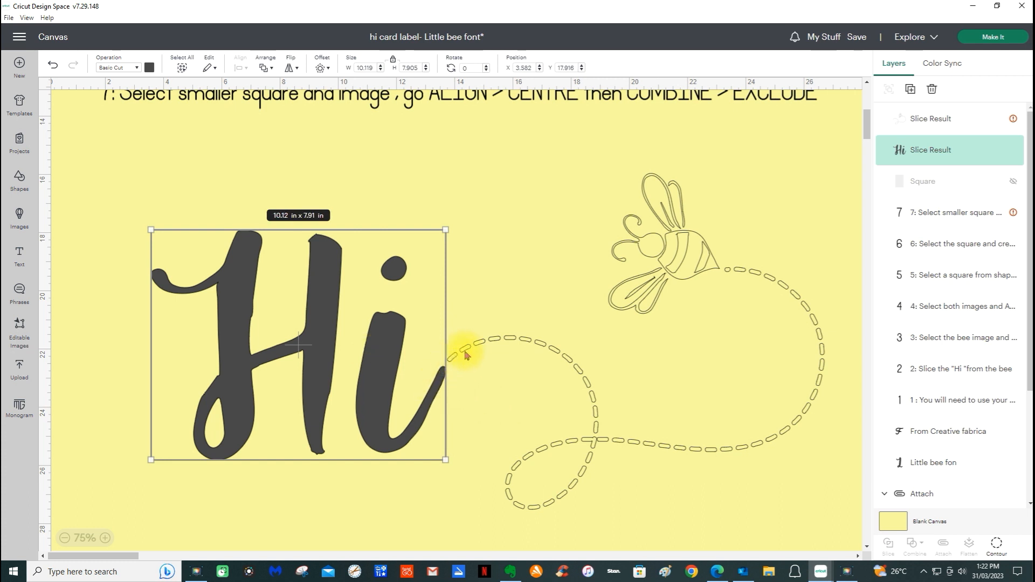
{"action": "left_click", "coordinate": [435, 384]}
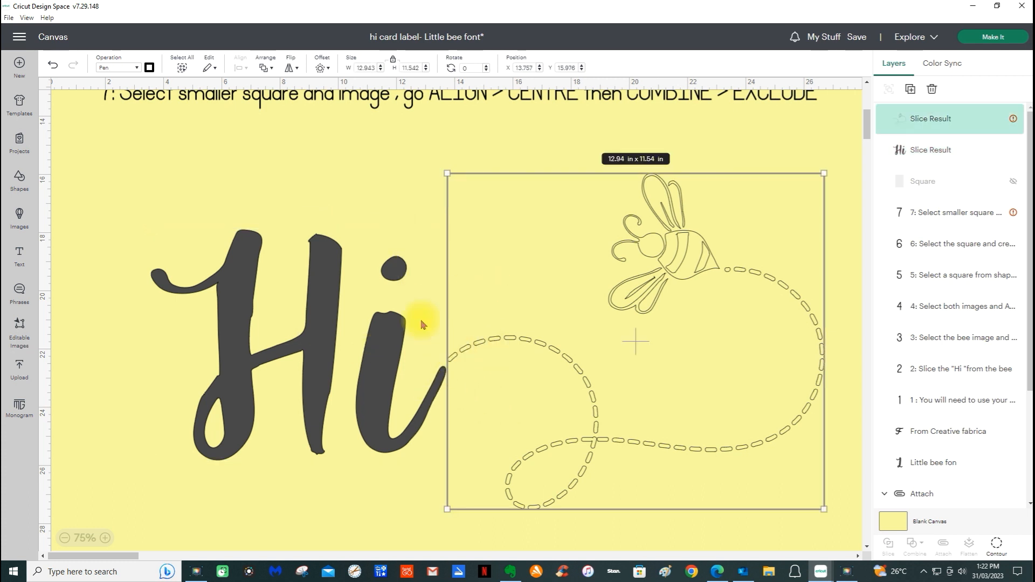
{"action": "left_click", "coordinate": [70, 364]}
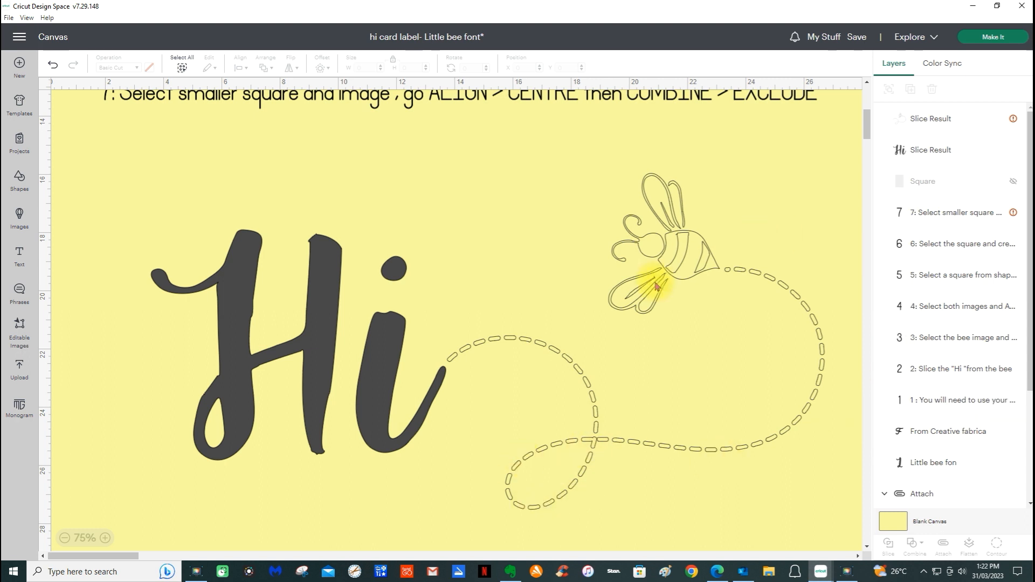
{"action": "left_click_drag", "start_coordinate": [133, 216], "coordinate": [838, 490]}
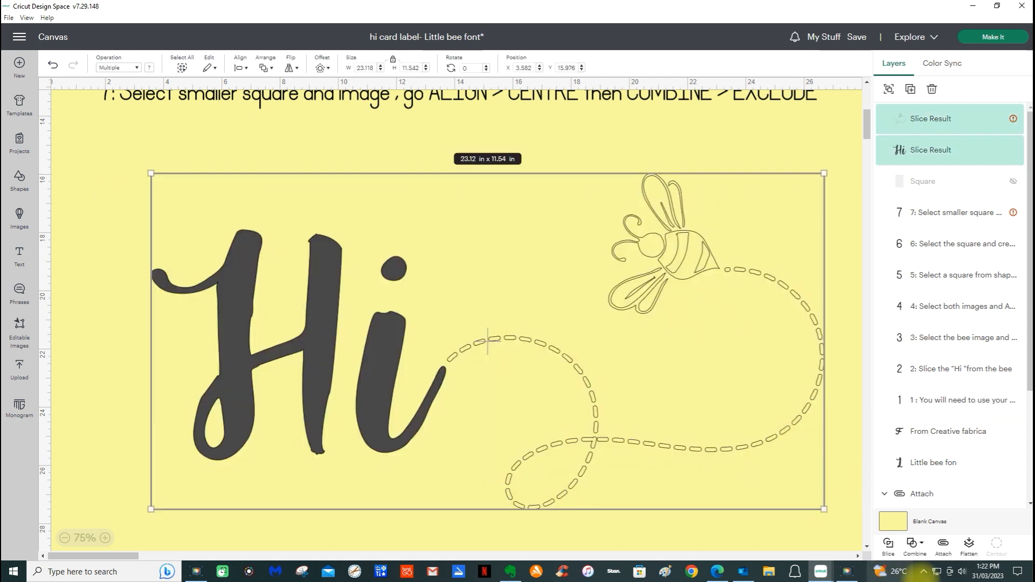
{"action": "left_click", "coordinate": [943, 546]}
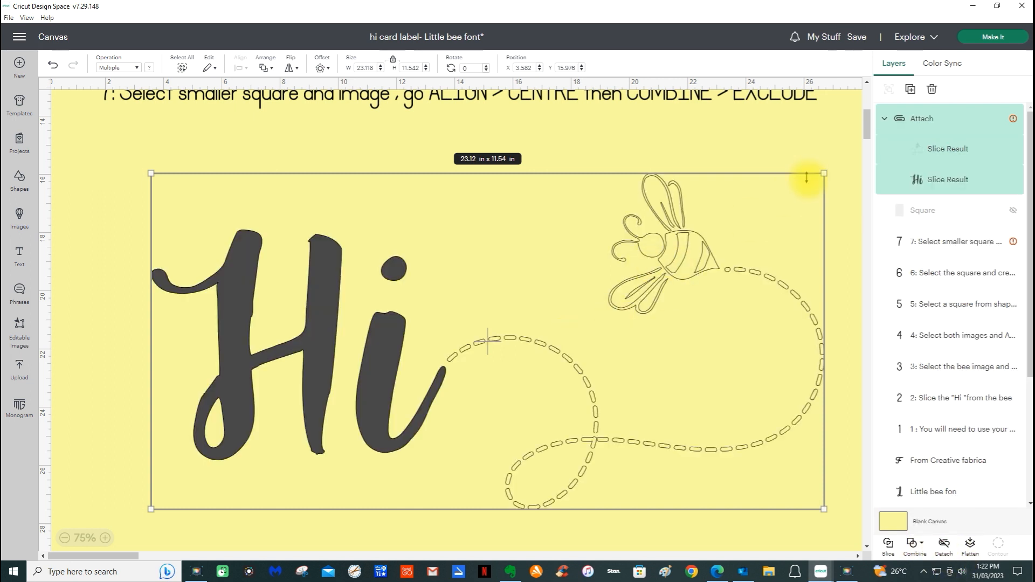
Shrink the attached "Hi" bee design to about 9.66 x 4.82 in, and unhide the green card square above it.
{"action": "left_click_drag", "start_coordinate": [822, 174], "coordinate": [432, 370]}
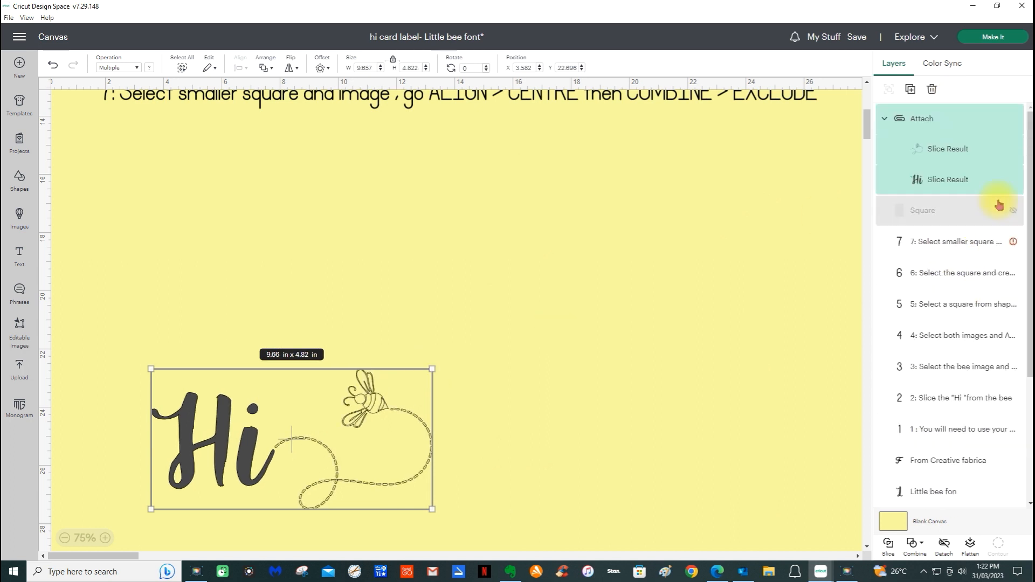
{"action": "left_click", "coordinate": [1008, 214]}
{"action": "mouse_move", "coordinate": [444, 273]}
{"action": "left_mouse_down"}
{"action": "mouse_move", "coordinate": [465, 273]}
{"action": "mouse_move", "coordinate": [454, 266]}
{"action": "left_mouse_up"}
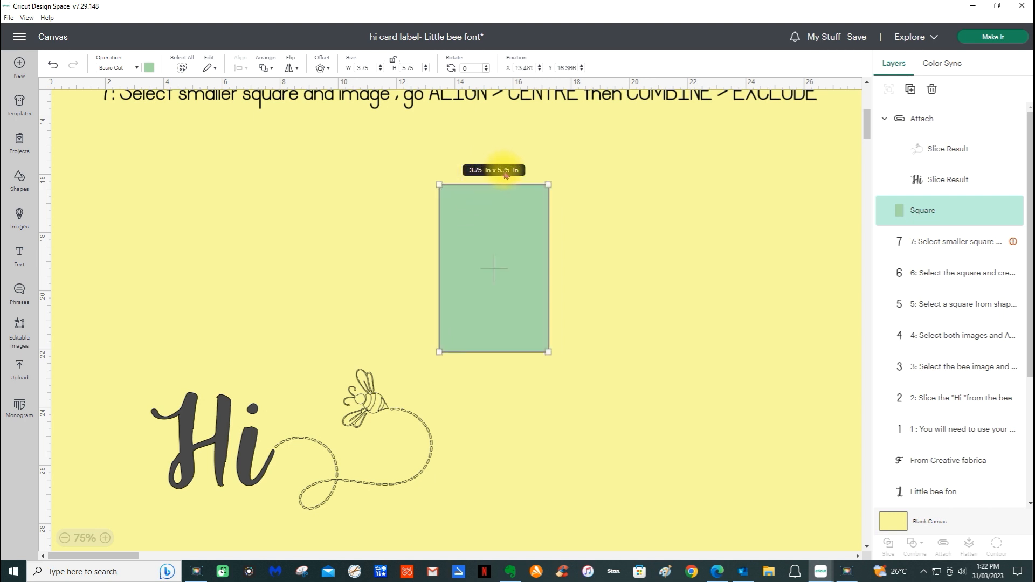
Place the attached design on the upper part of the green card and shrink it to about 2.4 x 1.2 in.
{"action": "left_click", "coordinate": [106, 537]}
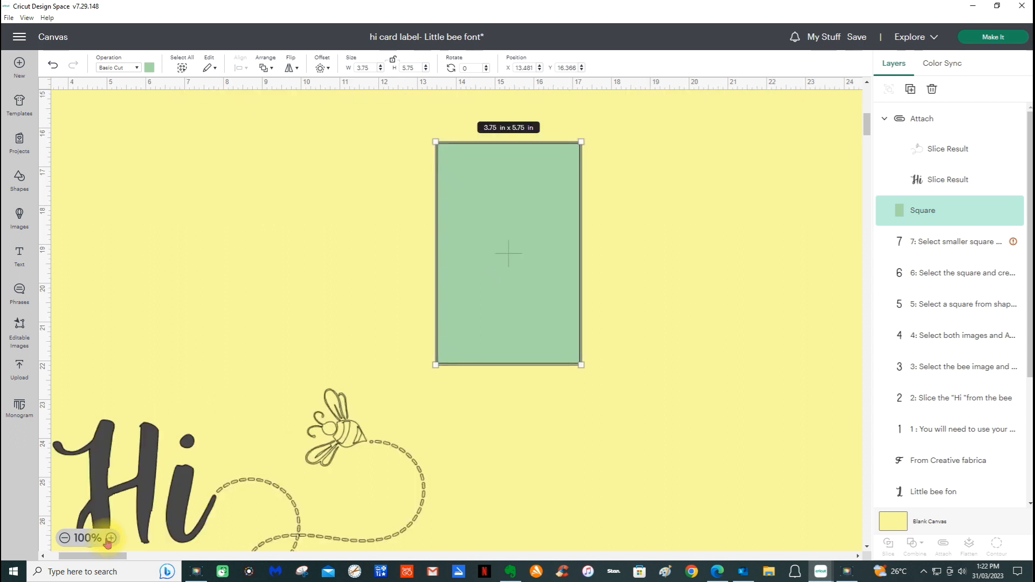
{"action": "left_click_drag", "start_coordinate": [97, 491], "coordinate": [411, 312]}
{"action": "left_click_drag", "start_coordinate": [734, 391], "coordinate": [484, 189]}
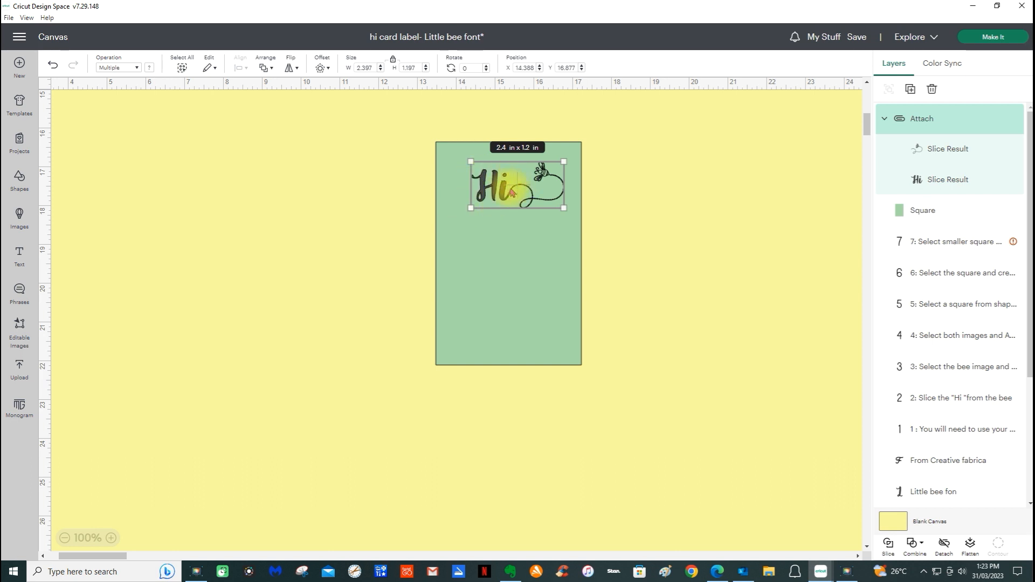
Add a square, resize it without locked proportions to about 2.97 x 1.56 in, and place it over the "Hi" design.
{"action": "left_click", "coordinate": [19, 183]}
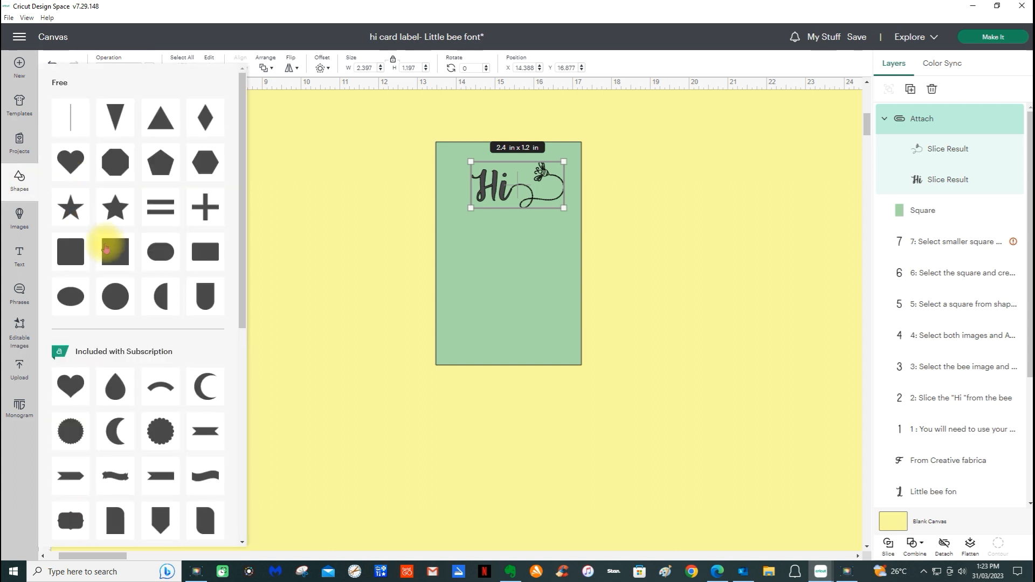
{"action": "left_click", "coordinate": [106, 248]}
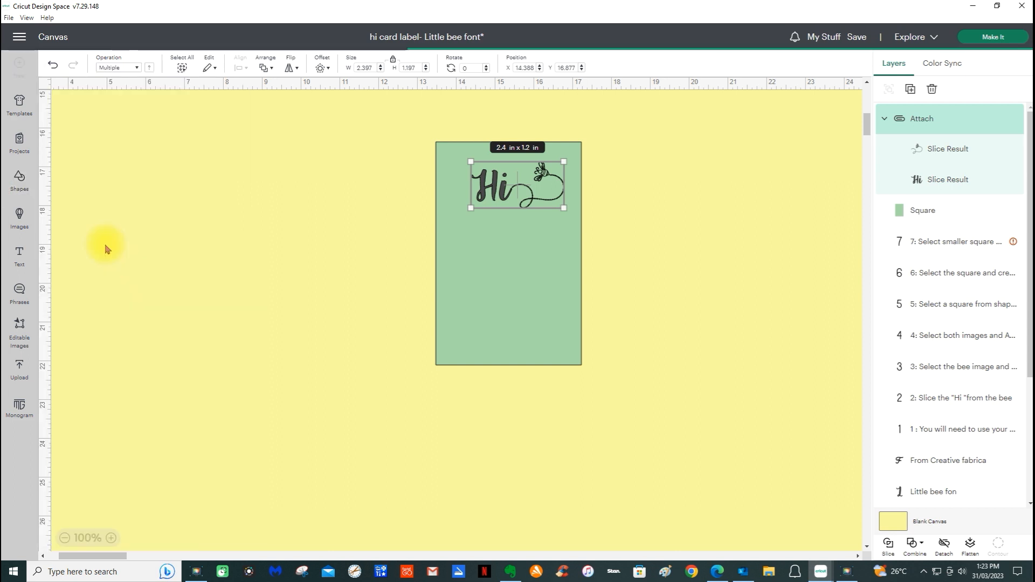
{"action": "left_click_drag", "start_coordinate": [115, 167], "coordinate": [339, 253]}
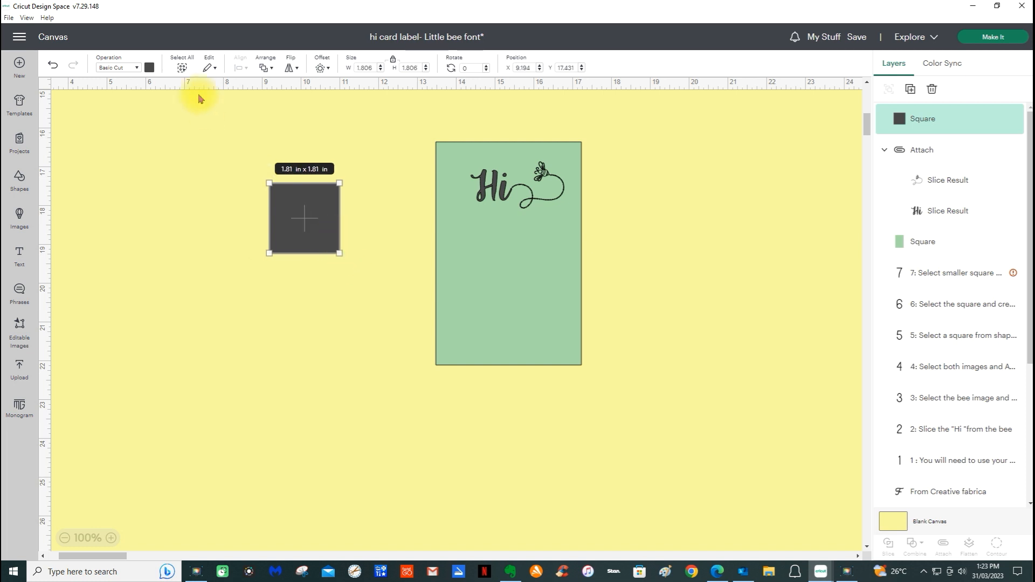
{"action": "left_click", "coordinate": [393, 60]}
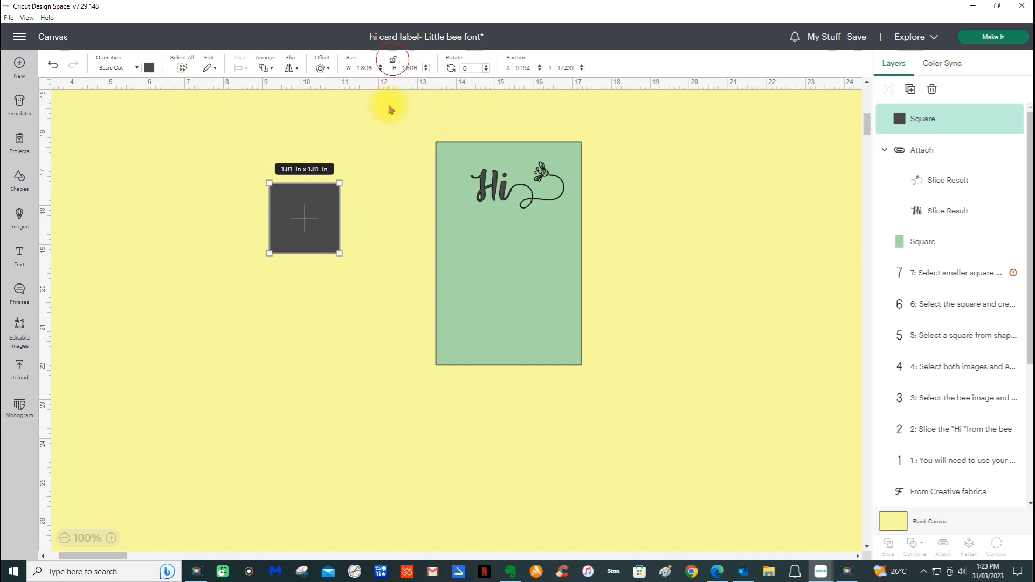
{"action": "left_click_drag", "start_coordinate": [339, 253], "coordinate": [568, 224]}
{"action": "left_click_drag", "start_coordinate": [531, 195], "coordinate": [520, 195]}
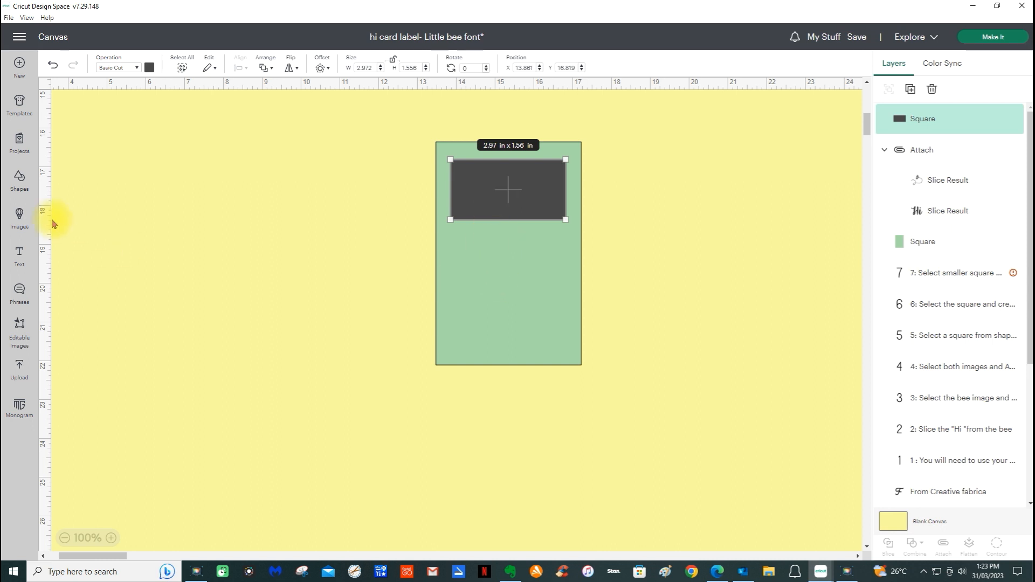
Add a circle 2.125 in wide and place it on the green card, centered below the dark rectangle.
{"action": "left_click", "coordinate": [20, 186]}
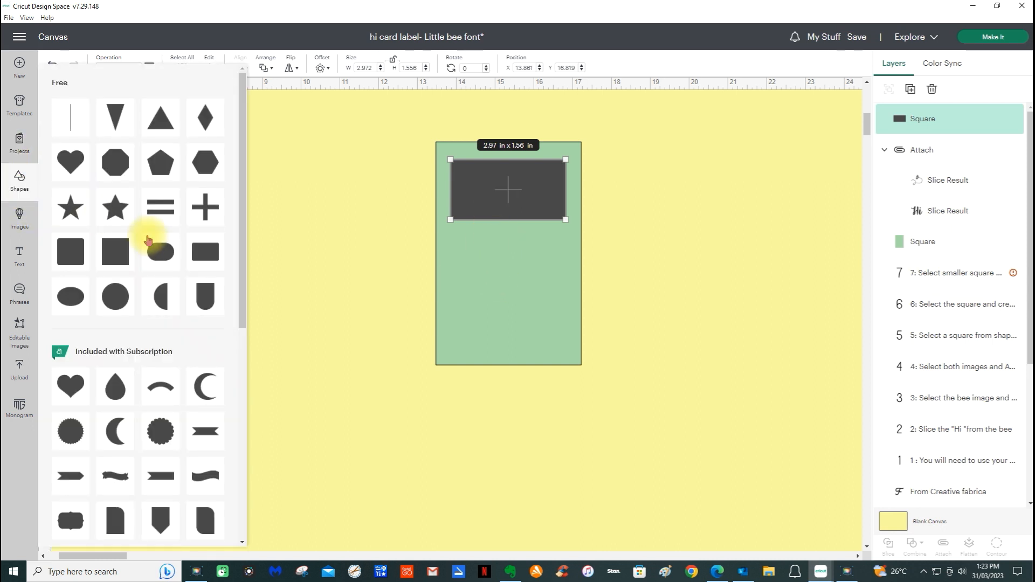
{"action": "left_click", "coordinate": [115, 294]}
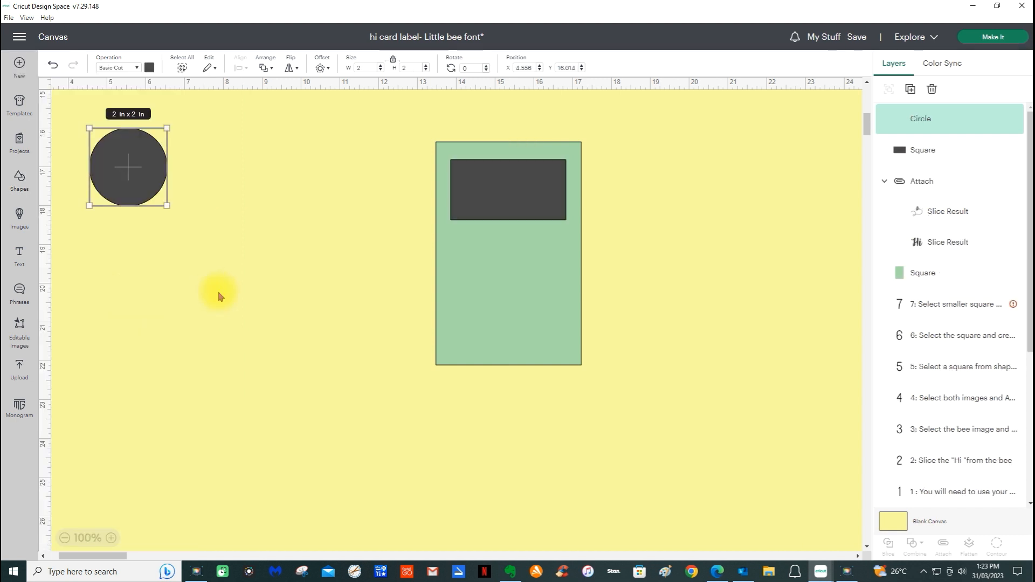
{"action": "left_click_drag", "start_coordinate": [137, 172], "coordinate": [266, 238]}
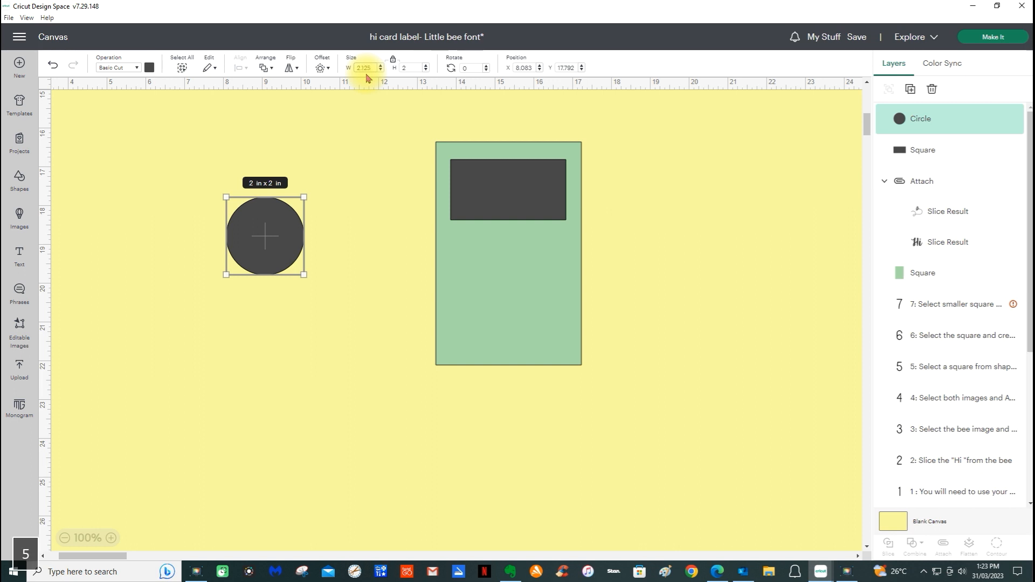
{"action": "key", "text": "Return"}
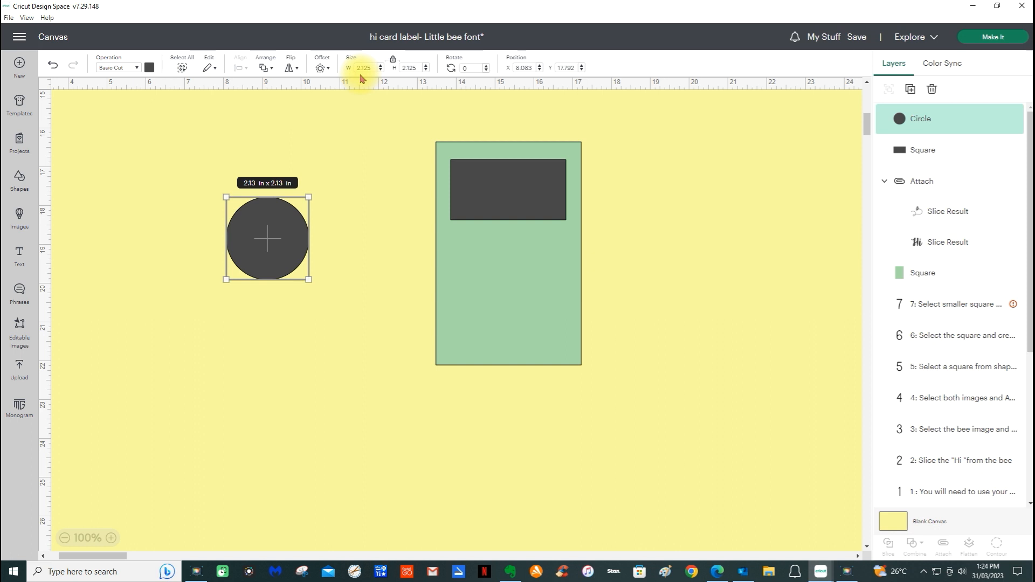
{"action": "left_click", "coordinate": [252, 243]}
{"action": "left_click_drag", "start_coordinate": [252, 243], "coordinate": [494, 298]}
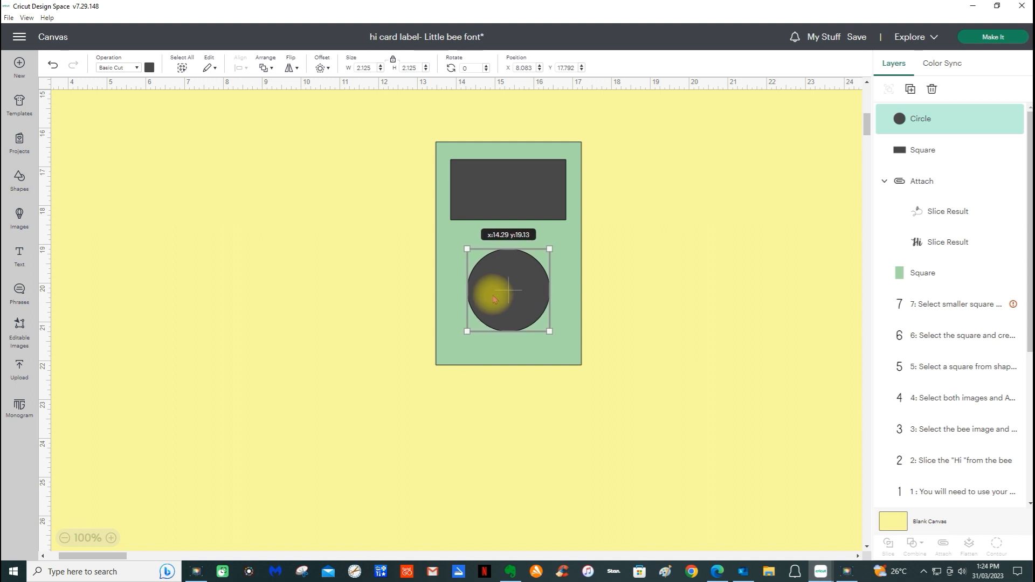
Color the dark rectangle orange and move it off the card to the empty canvas on its right.
{"action": "key", "text": "Tab"}
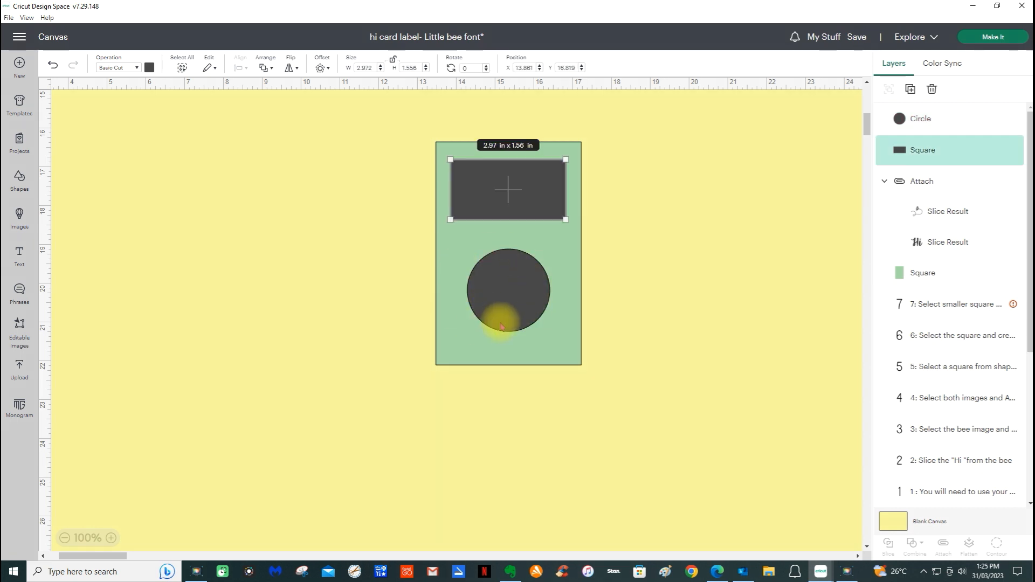
{"action": "left_click", "coordinate": [150, 70]}
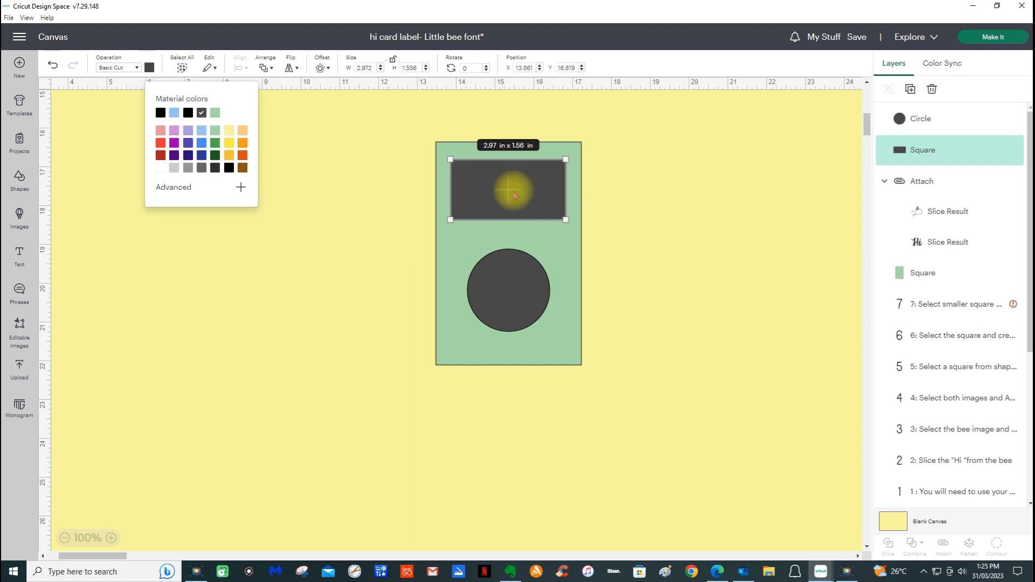
{"action": "left_click", "coordinate": [243, 144]}
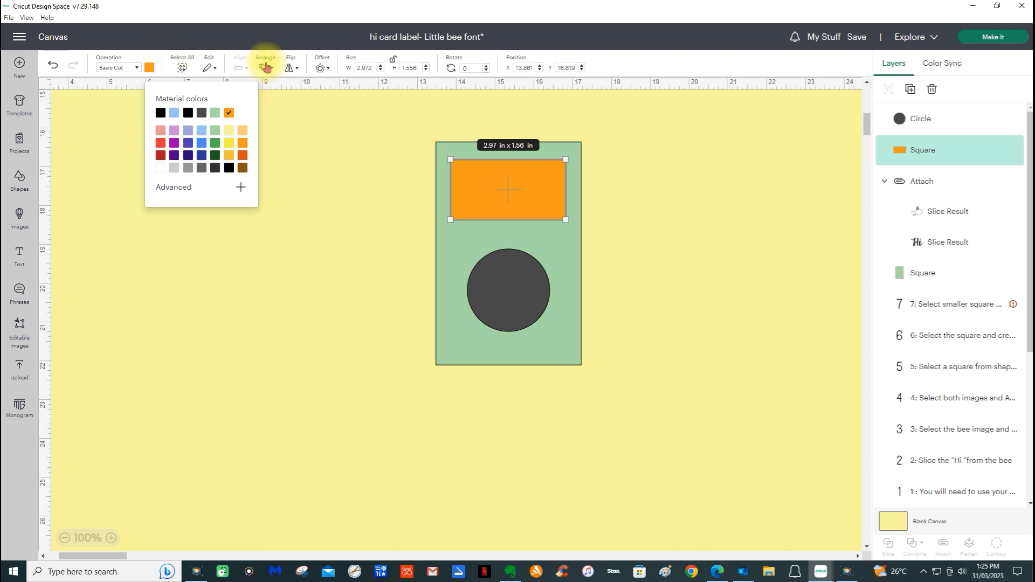
{"action": "left_click_drag", "start_coordinate": [508, 193], "coordinate": [529, 194]}
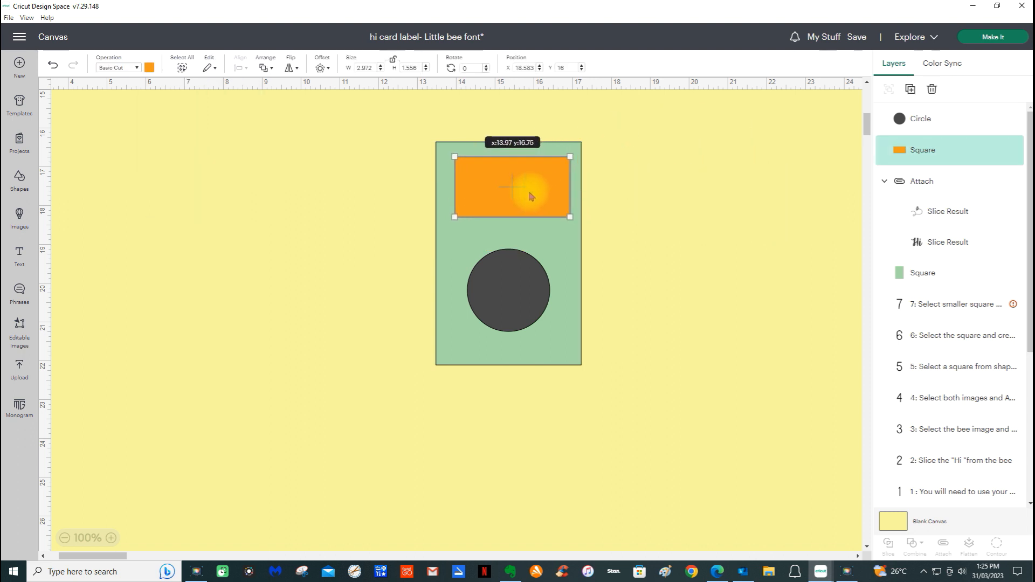
{"action": "key", "text": "ctrl+z"}
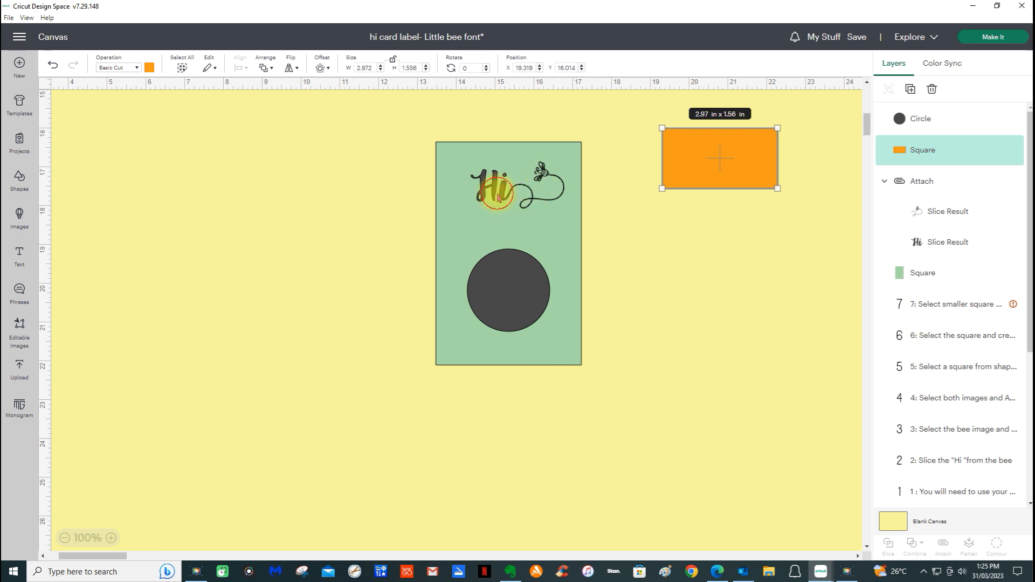
Detach the "Hi" from the bee trail on the green card.
{"action": "left_click", "coordinate": [498, 197]}
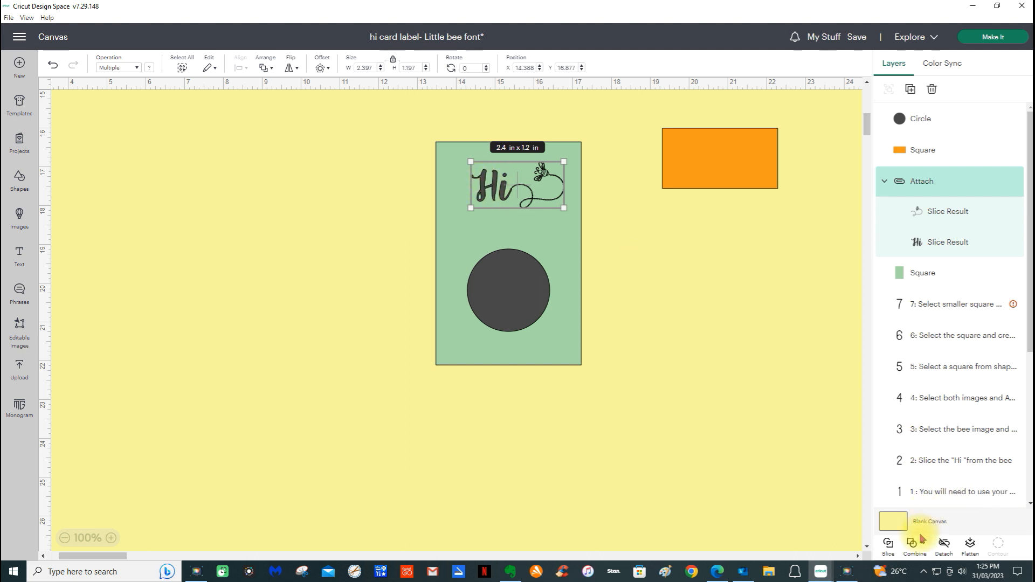
{"action": "left_click", "coordinate": [943, 543]}
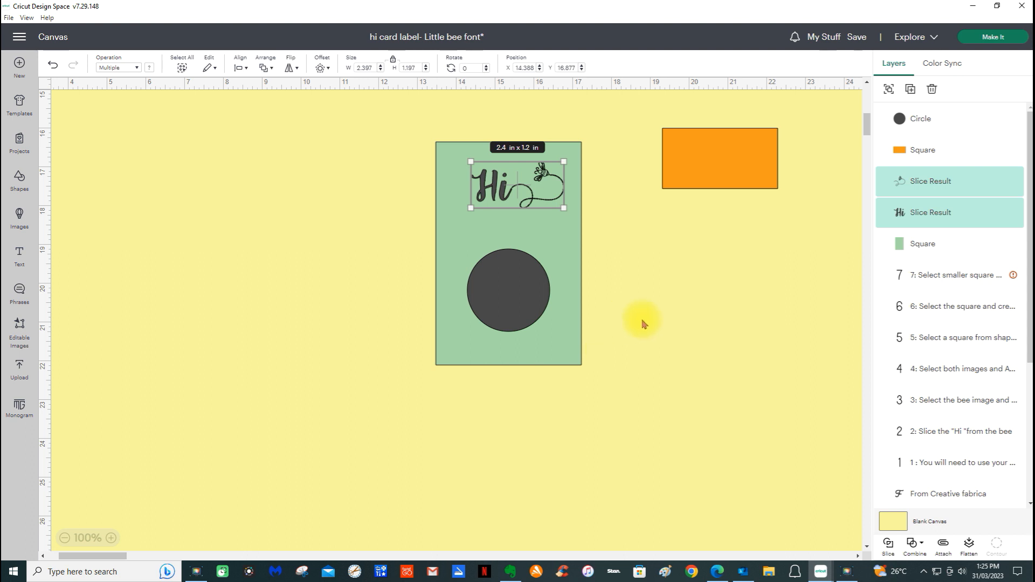
{"action": "left_click", "coordinate": [692, 291]}
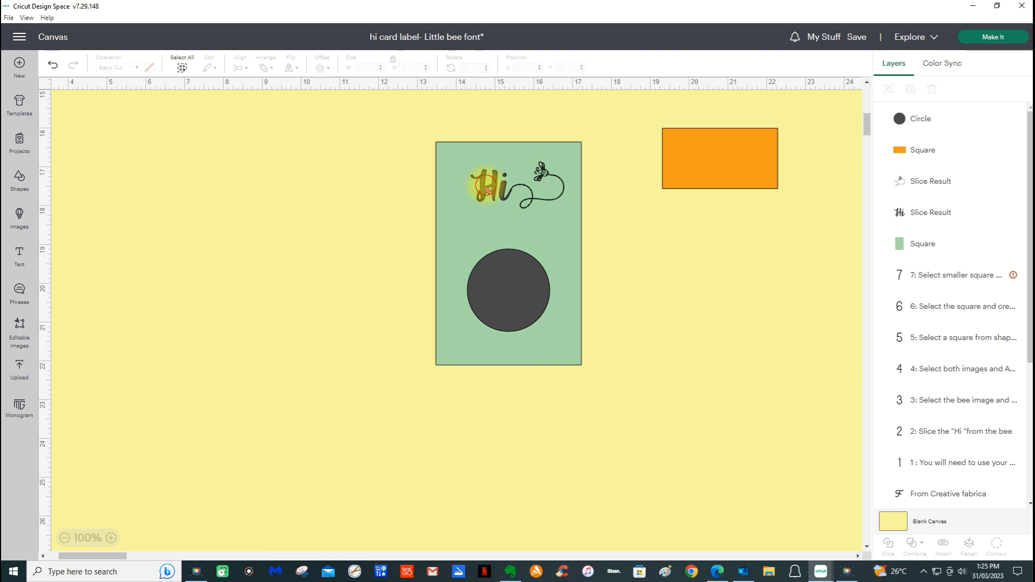
Select the "Hi" together with the green card square and combine them with Exclude.
{"action": "left_click", "coordinate": [487, 190]}
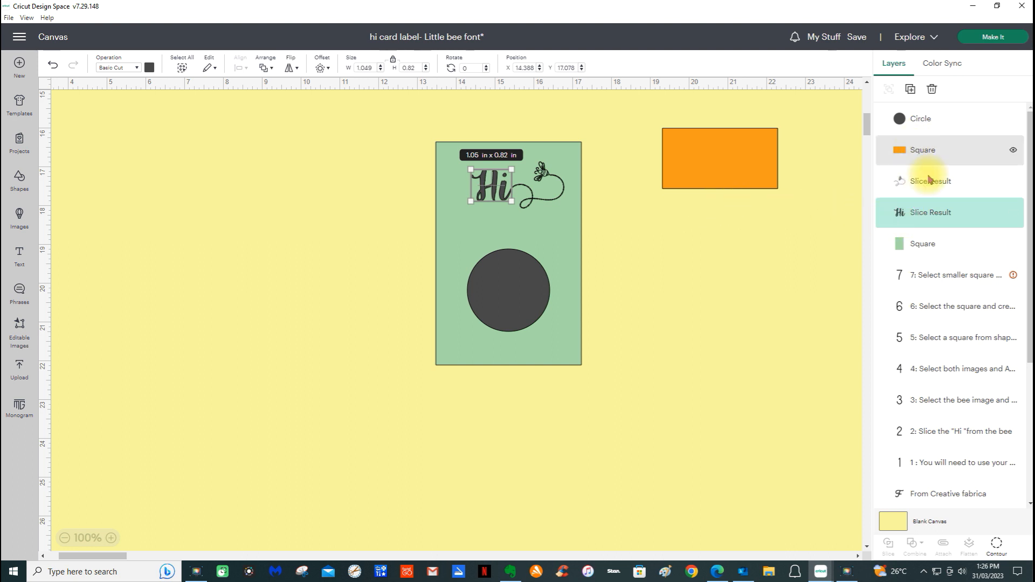
{"action": "left_click", "coordinate": [921, 245], "text": "shift"}
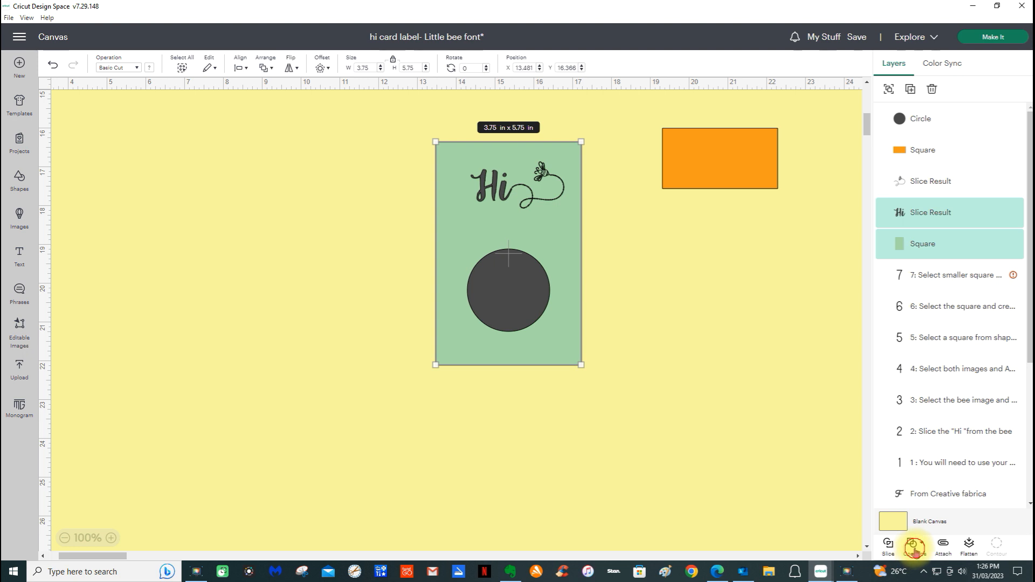
{"action": "left_click", "coordinate": [914, 547]}
{"action": "left_click", "coordinate": [939, 522]}
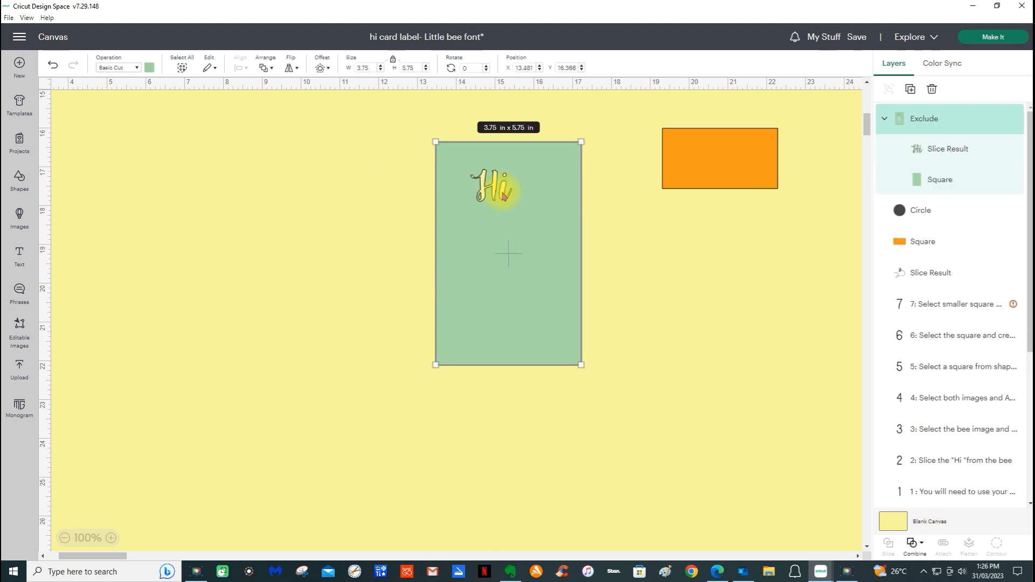
Send the green card with the "Hi" cutout behind all the other objects.
{"action": "left_click", "coordinate": [263, 64]}
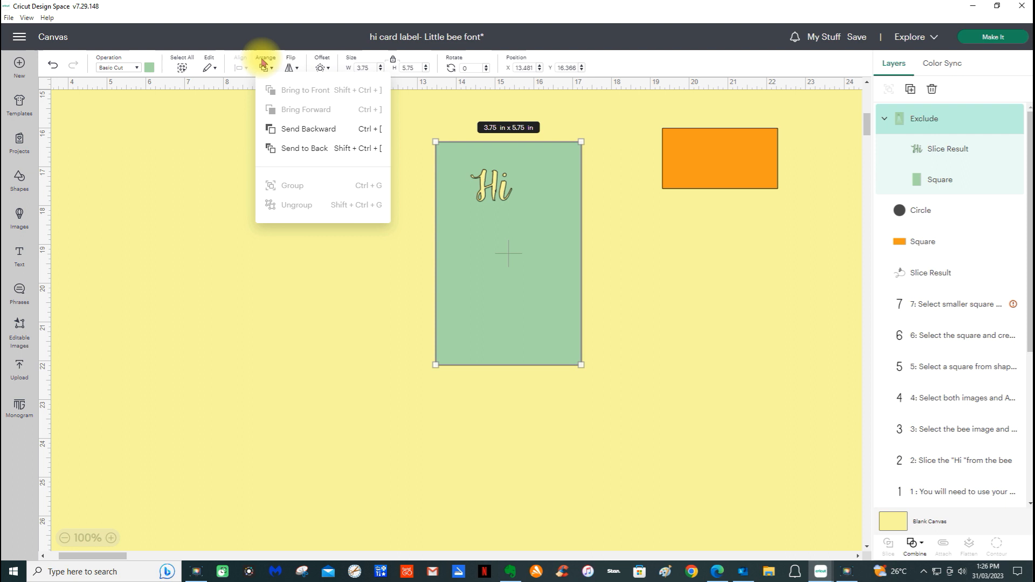
{"action": "left_click", "coordinate": [319, 153]}
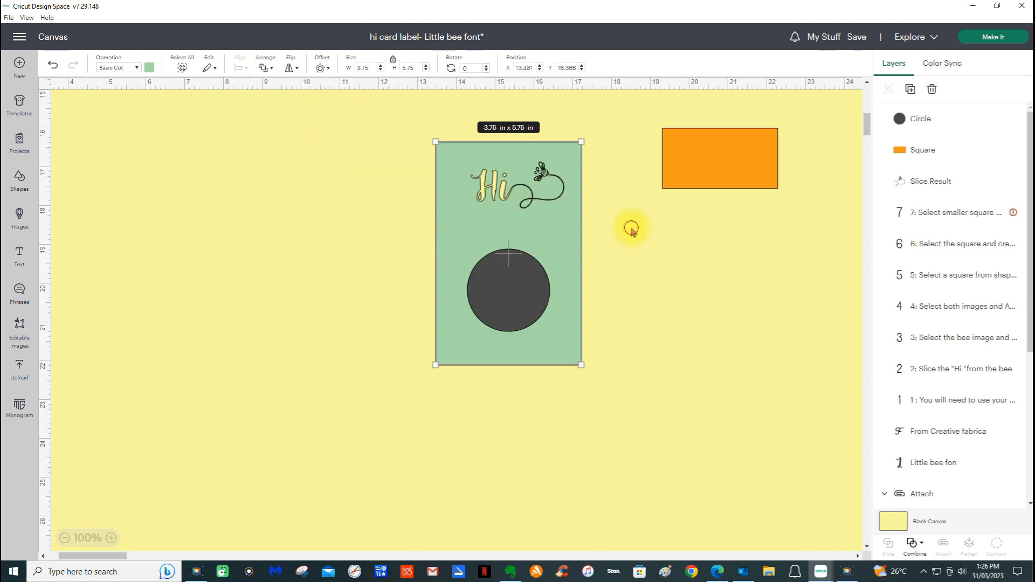
Rename the layer of the bee trail on the green card to "draw a bee".
{"action": "left_click", "coordinate": [545, 180]}
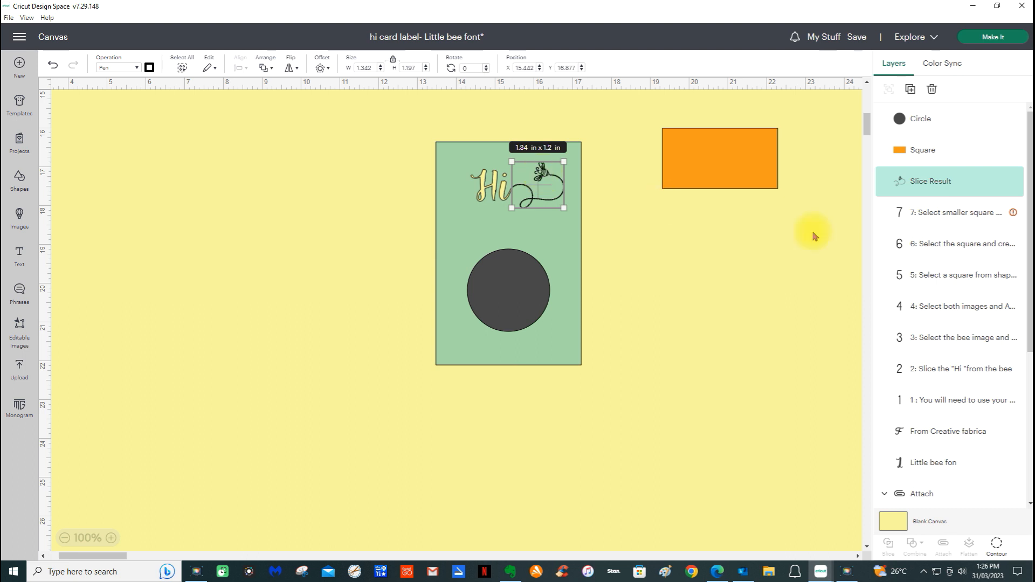
{"action": "right_click", "coordinate": [936, 185]}
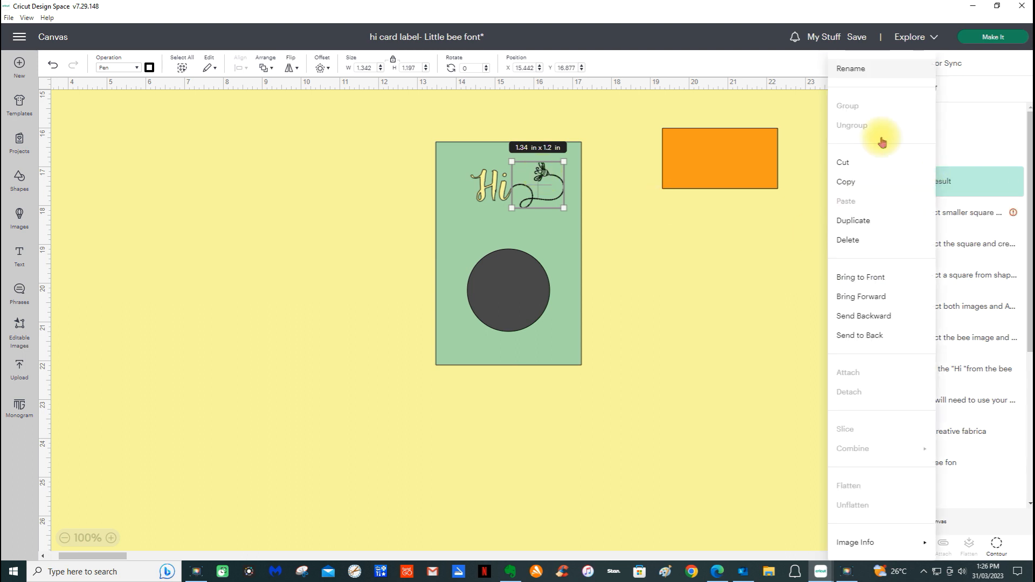
{"action": "left_click", "coordinate": [846, 69]}
{"action": "left_click", "coordinate": [934, 181]}
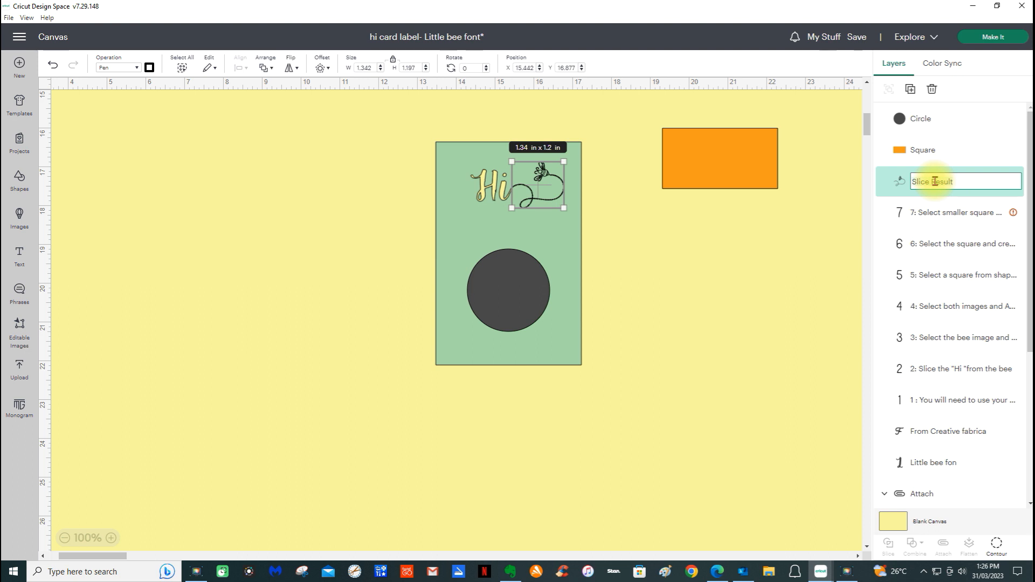
{"action": "type", "text": "draw a bee"}
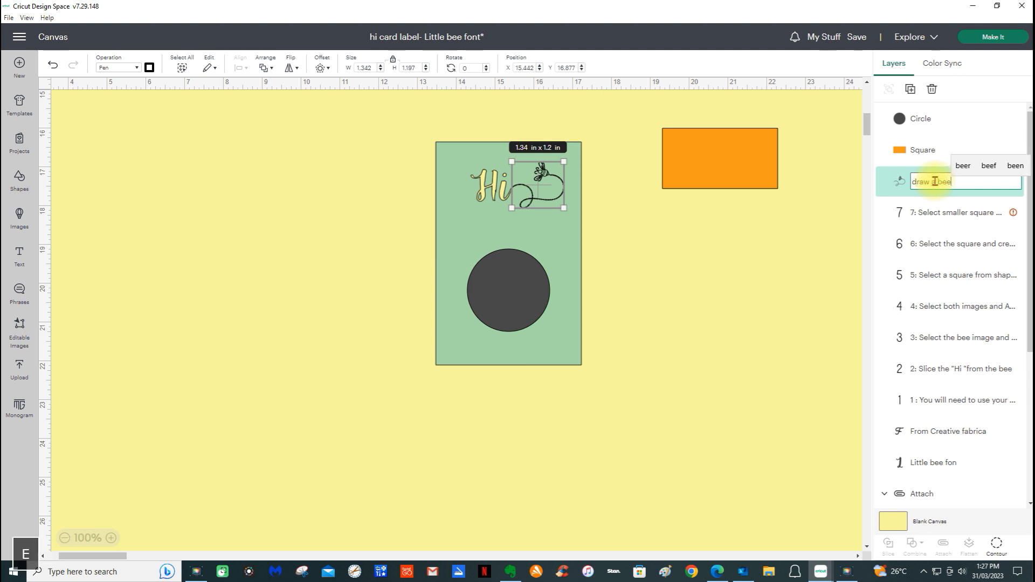
{"action": "key", "text": "Return"}
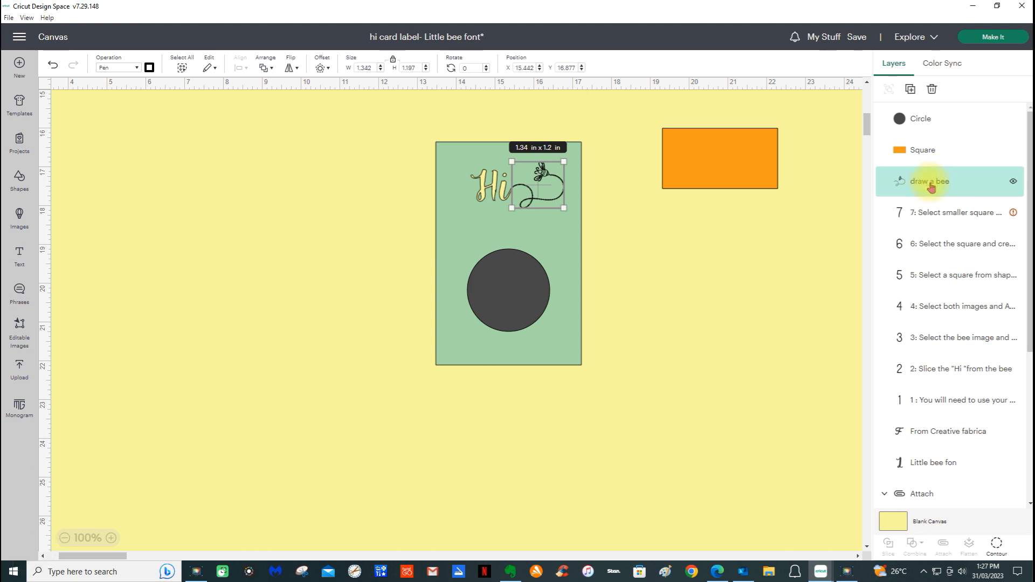
Attach the bee trail to the green card square and shift the attached card slightly down.
{"action": "scroll", "coordinate": [916, 470], "scroll_direction": "down", "scroll_amount": 3}
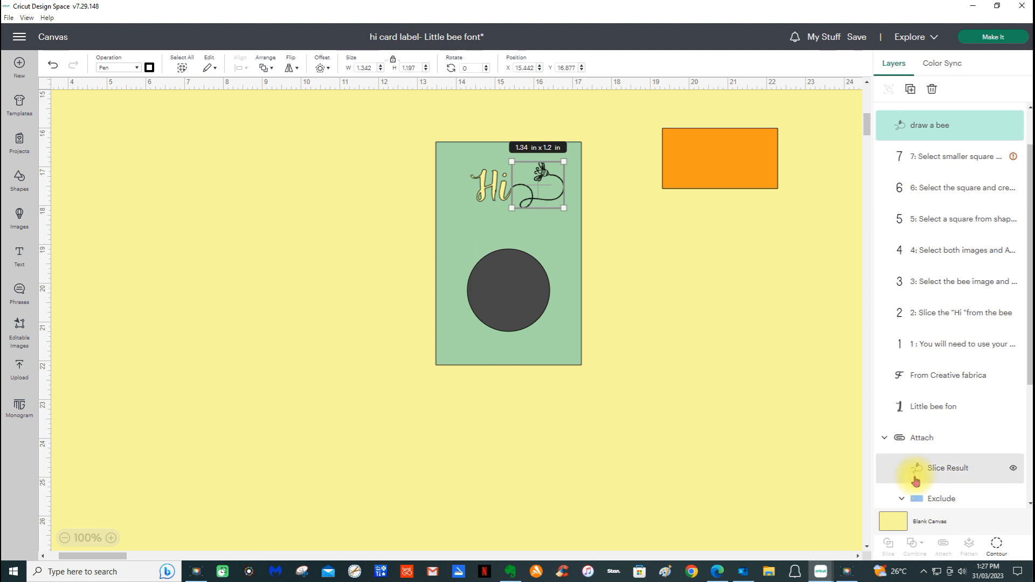
{"action": "scroll", "coordinate": [943, 281], "scroll_direction": "down", "scroll_amount": 2}
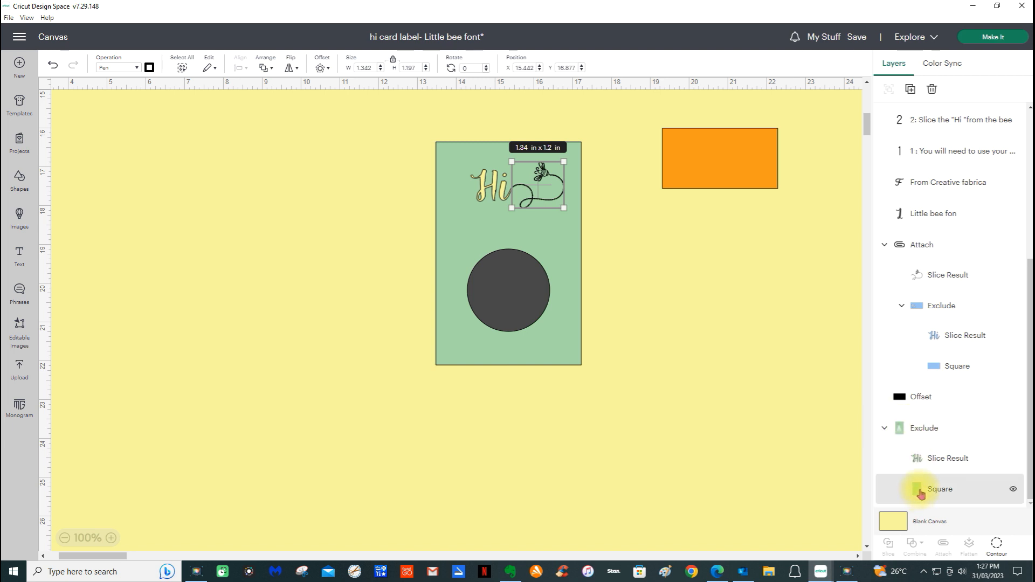
{"action": "left_click", "coordinate": [920, 491]}
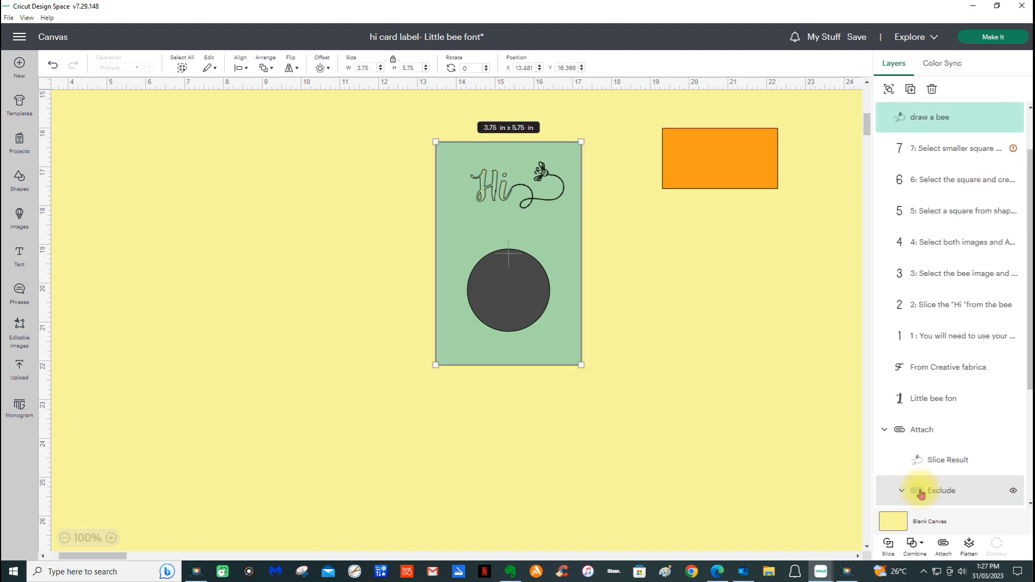
{"action": "left_click", "coordinate": [943, 545]}
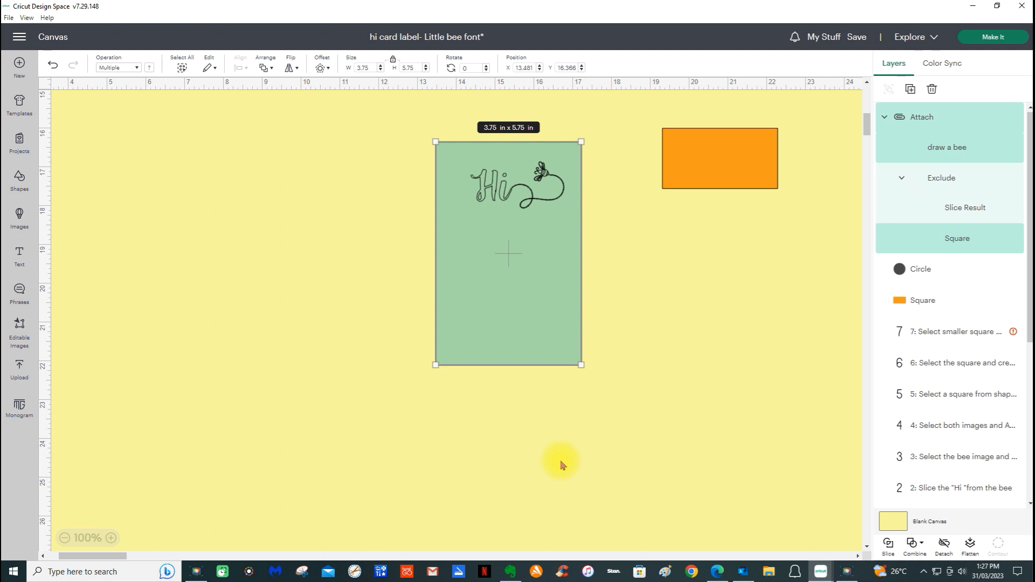
{"action": "left_click_drag", "start_coordinate": [505, 190], "coordinate": [513, 201]}
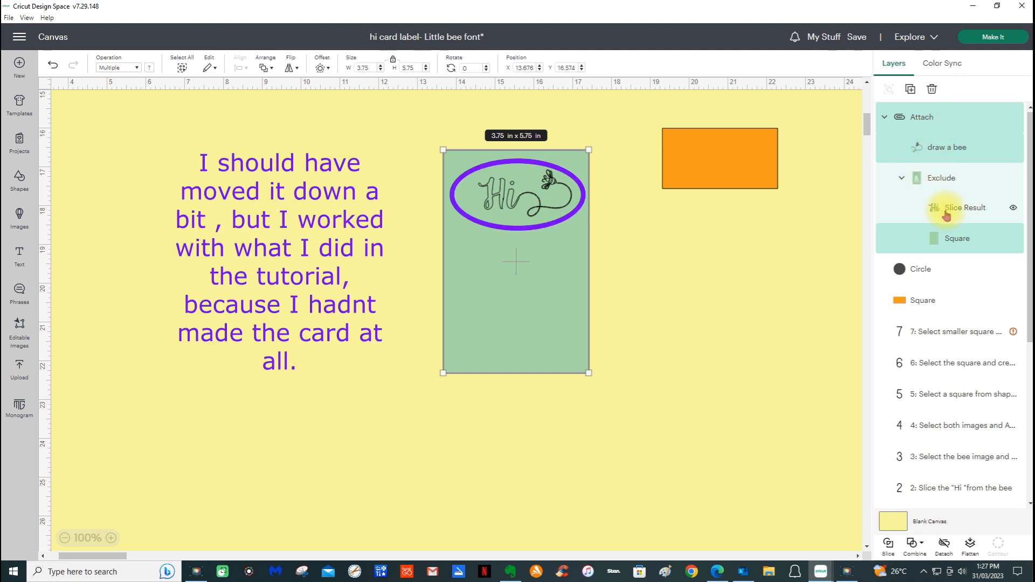
Try to send the project to the mats, then examine the canvas for oversized or out-of-bounds items.
{"action": "left_click", "coordinate": [982, 38]}
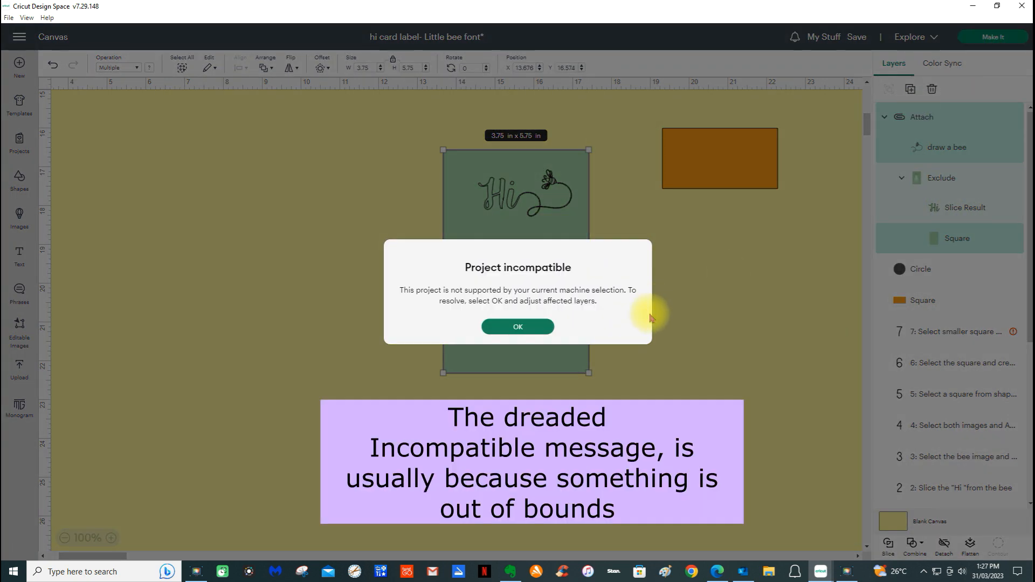
{"action": "left_click", "coordinate": [515, 327]}
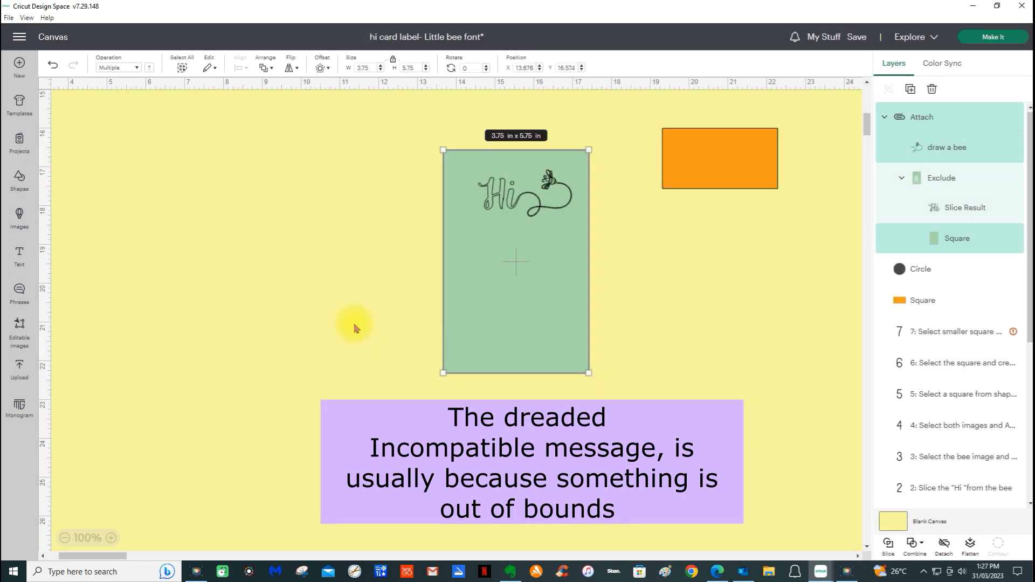
{"action": "scroll", "coordinate": [353, 325], "scroll_direction": "up", "scroll_amount": 10}
{"action": "scroll", "coordinate": [355, 325], "scroll_direction": "up", "scroll_amount": 1}
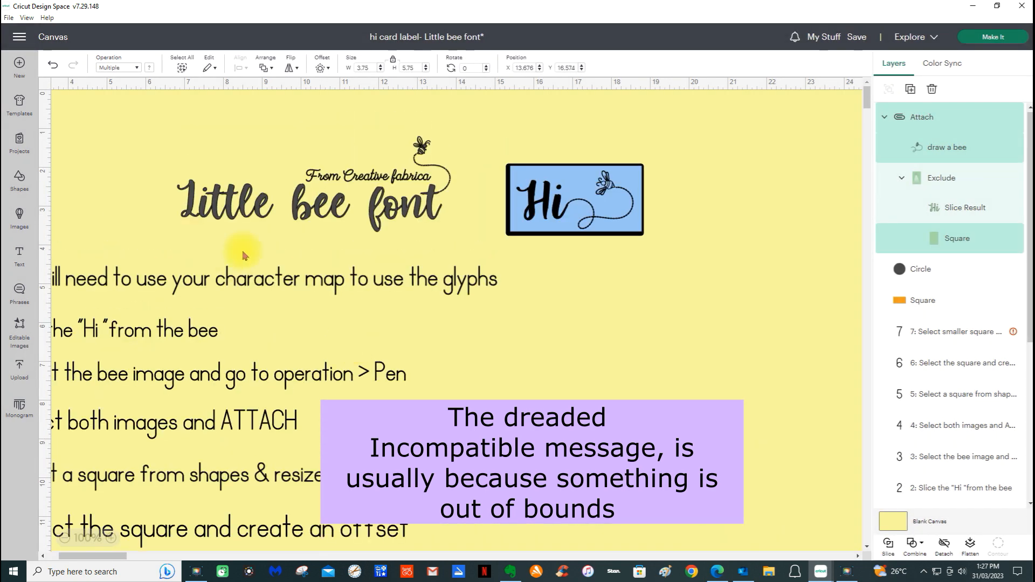
{"action": "left_click_drag", "start_coordinate": [78, 556], "coordinate": [64, 557]}
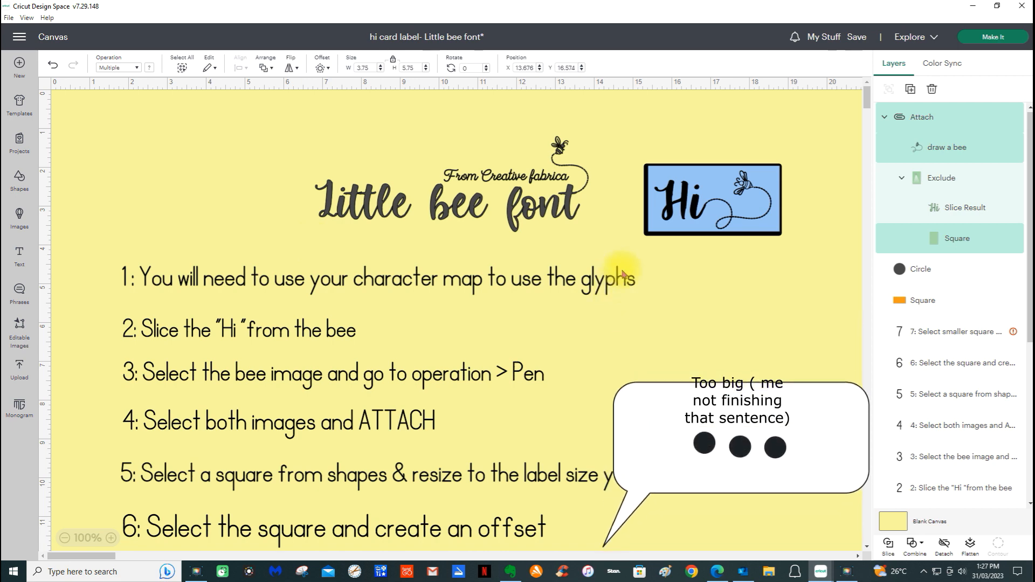
{"action": "scroll", "coordinate": [592, 347], "scroll_direction": "down", "scroll_amount": 20}
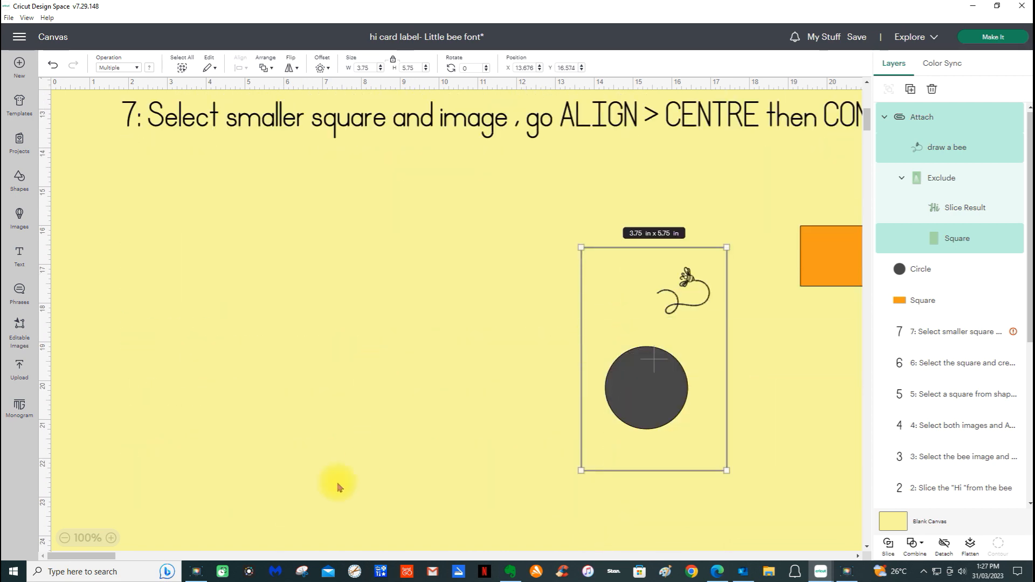
Move the orange rectangle onto the green card and cut the card, circle and rectangle to the clipboard.
{"action": "left_click_drag", "start_coordinate": [78, 556], "coordinate": [112, 556]}
{"action": "left_click", "coordinate": [423, 431]}
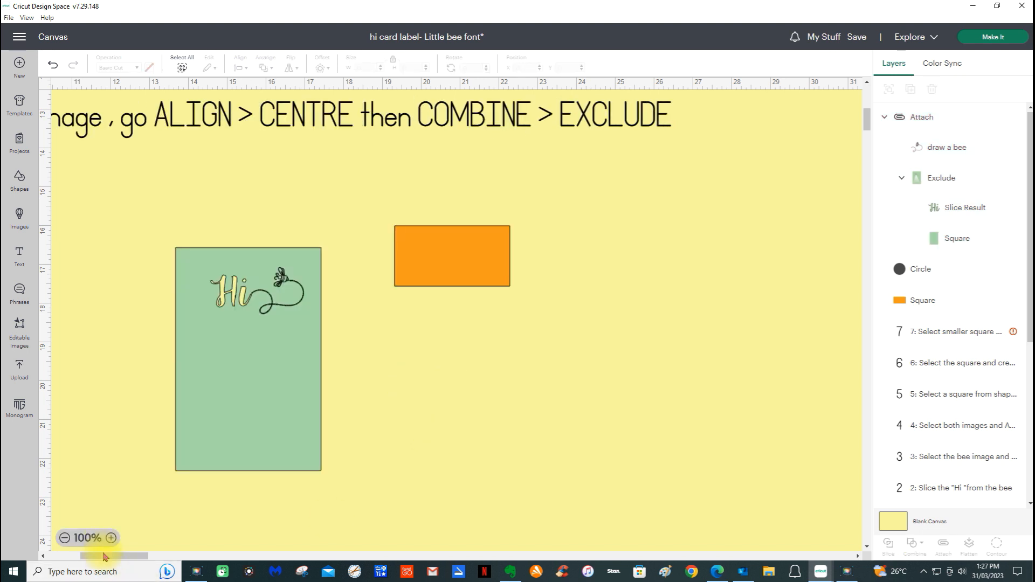
{"action": "left_click_drag", "start_coordinate": [485, 263], "coordinate": [275, 347]}
{"action": "left_click_drag", "start_coordinate": [128, 219], "coordinate": [400, 515]}
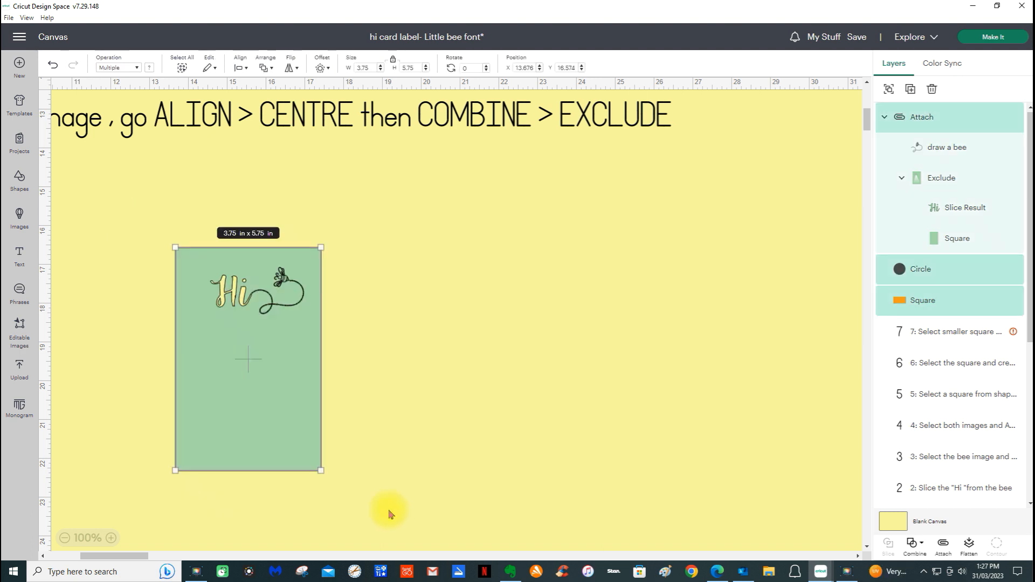
{"action": "right_click", "coordinate": [240, 337]}
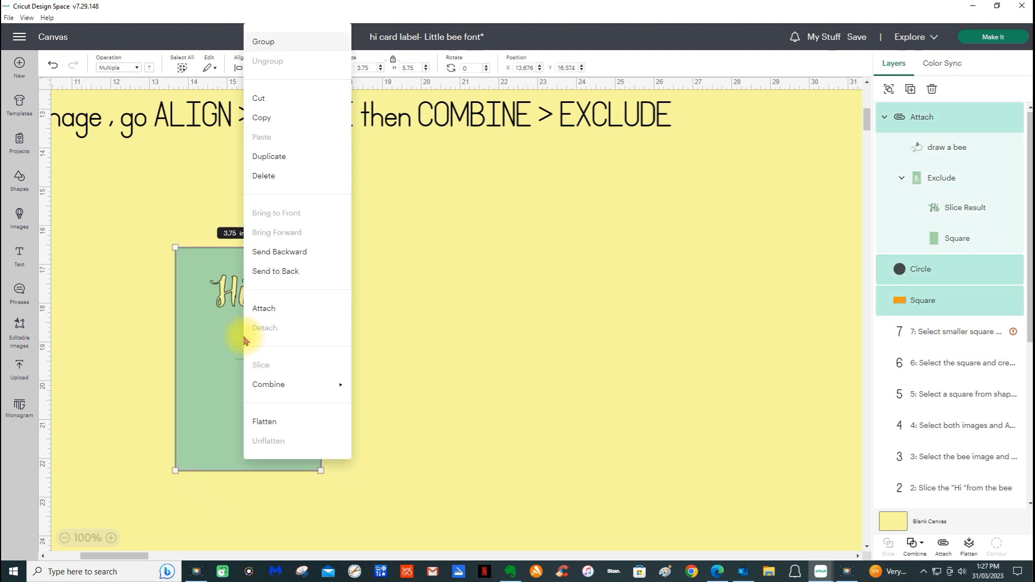
{"action": "left_click", "coordinate": [274, 102]}
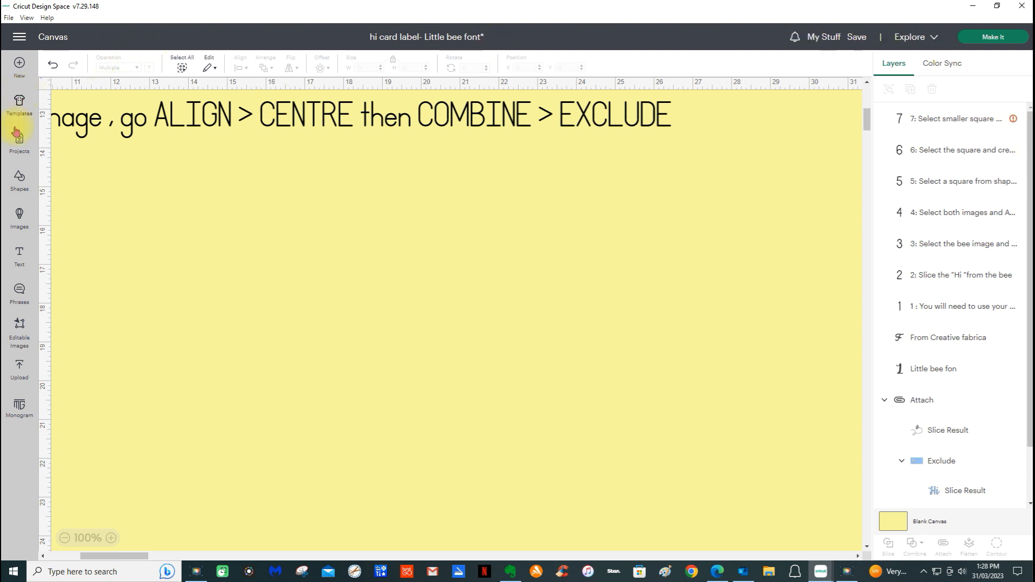
Start a new project, choosing to save the existing one first.
{"action": "left_click", "coordinate": [19, 66]}
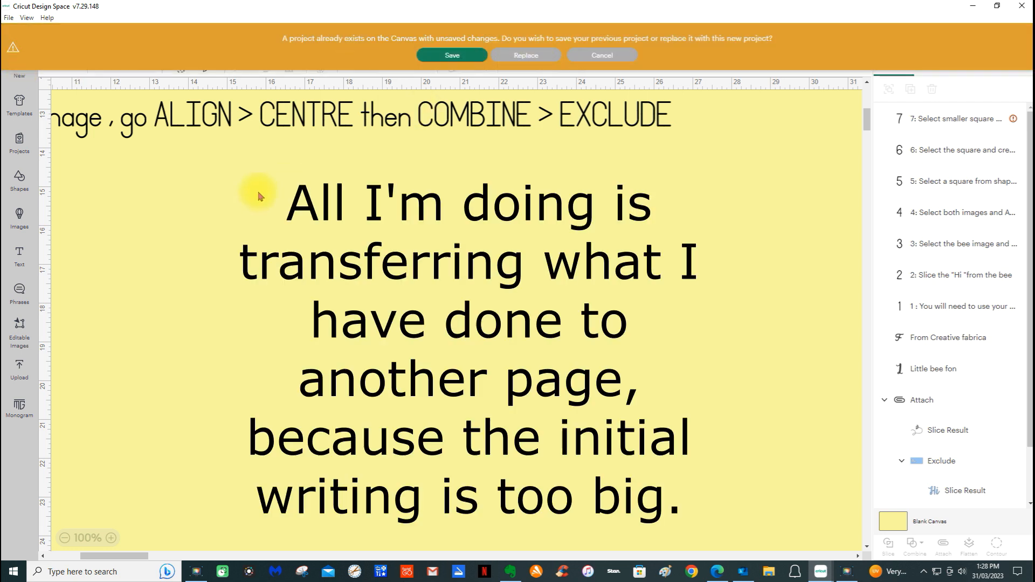
{"action": "left_click", "coordinate": [456, 58]}
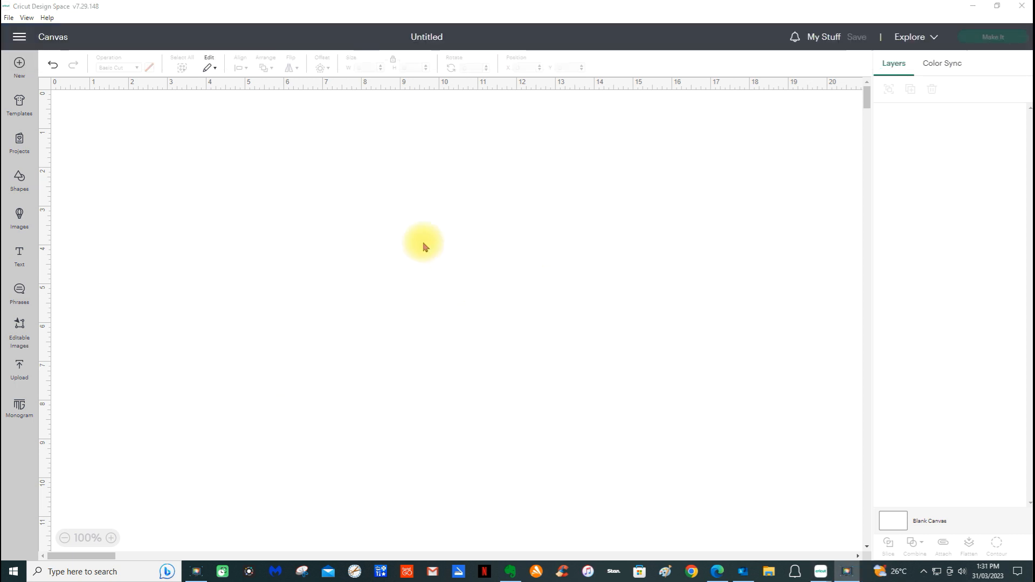
Paste the green card, circle and orange rectangle onto the blank canvas and move them slightly sideways.
{"action": "left_click", "coordinate": [376, 225]}
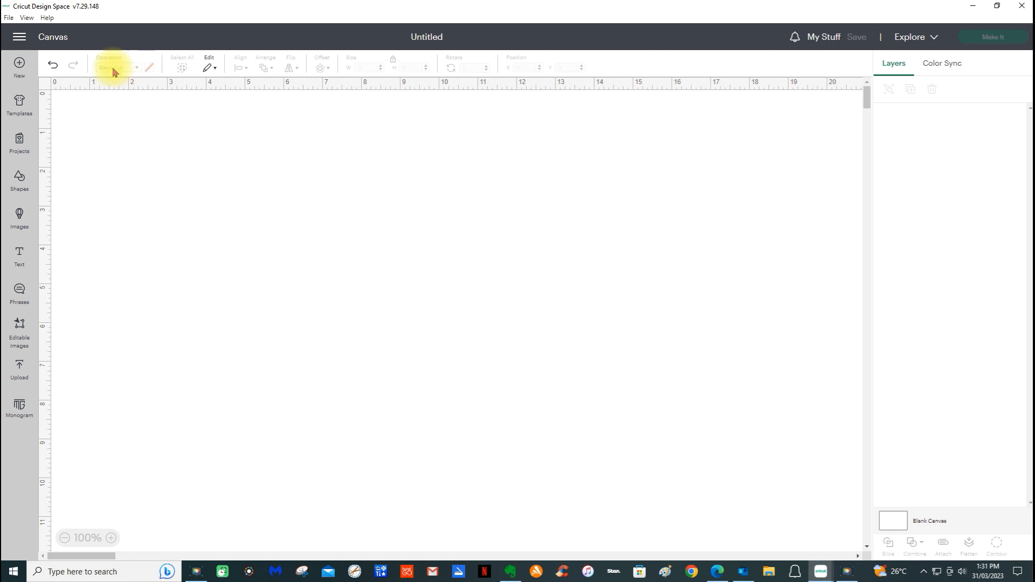
{"action": "right_click", "coordinate": [453, 234]}
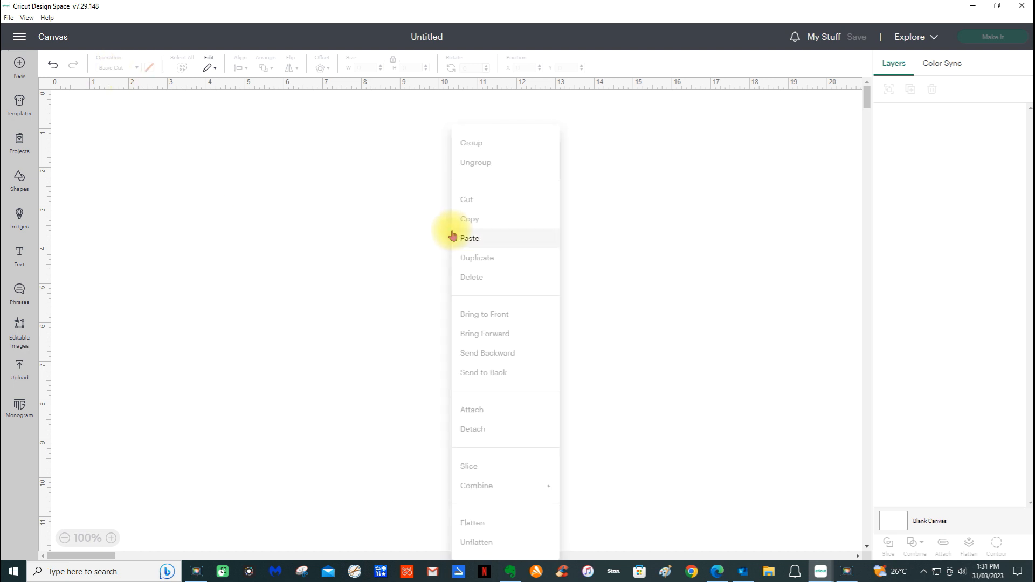
{"action": "left_click", "coordinate": [469, 239]}
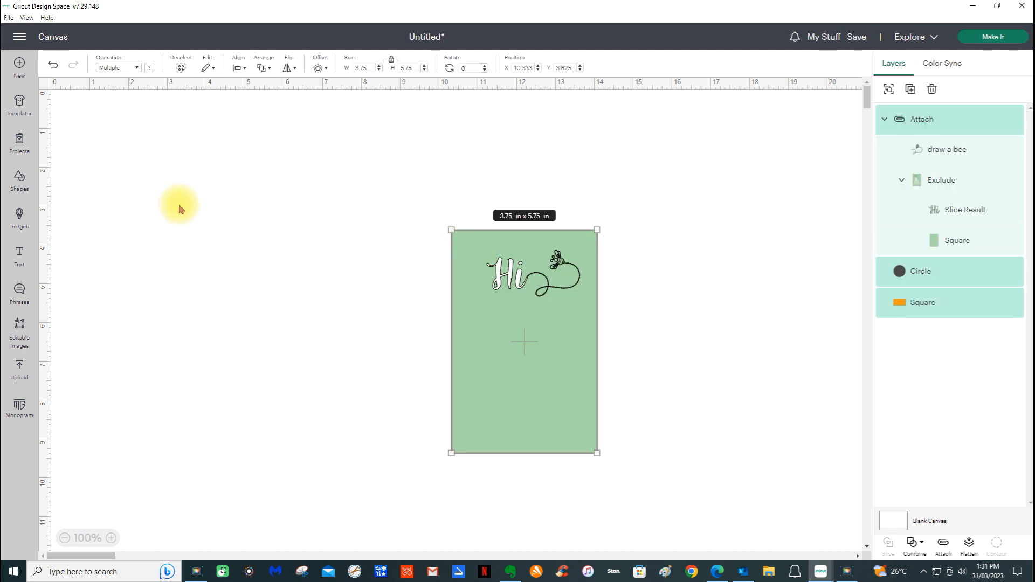
{"action": "left_click_drag", "start_coordinate": [485, 295], "coordinate": [433, 299]}
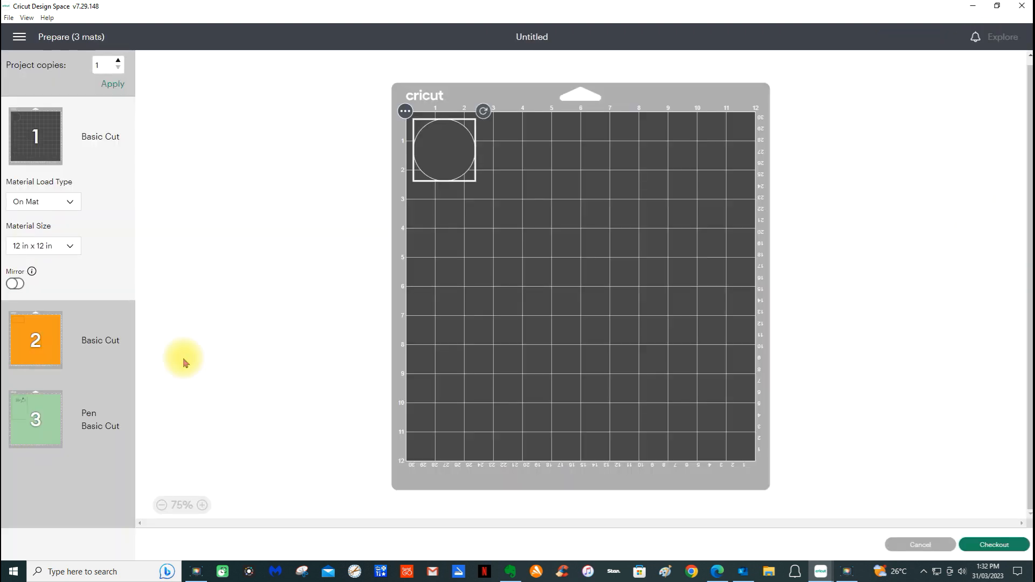
Review the prepared mats, checking the circle, the orange rectangle and the green card with its pen drawing.
{"action": "left_click", "coordinate": [406, 112]}
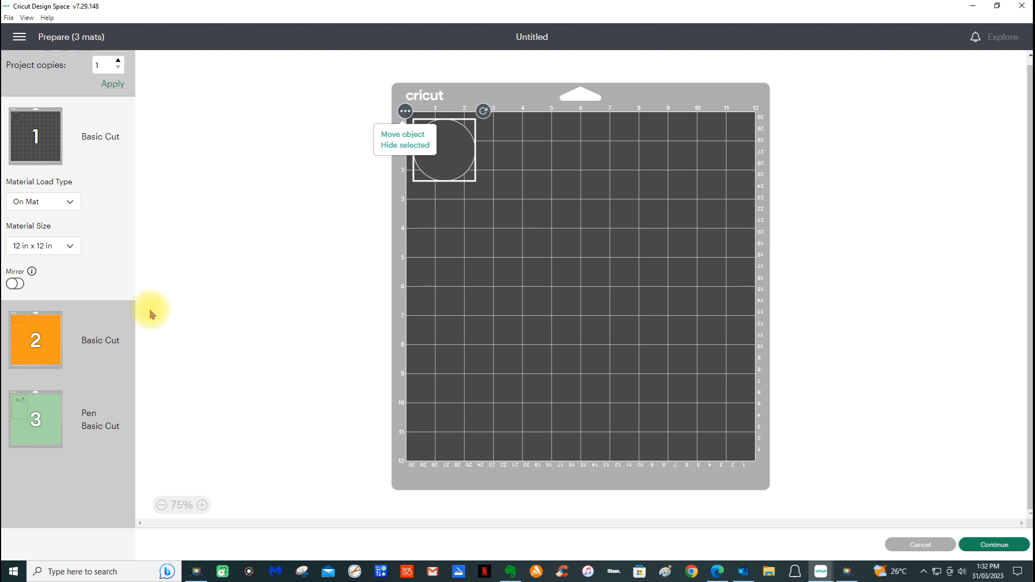
{"action": "left_click", "coordinate": [36, 429]}
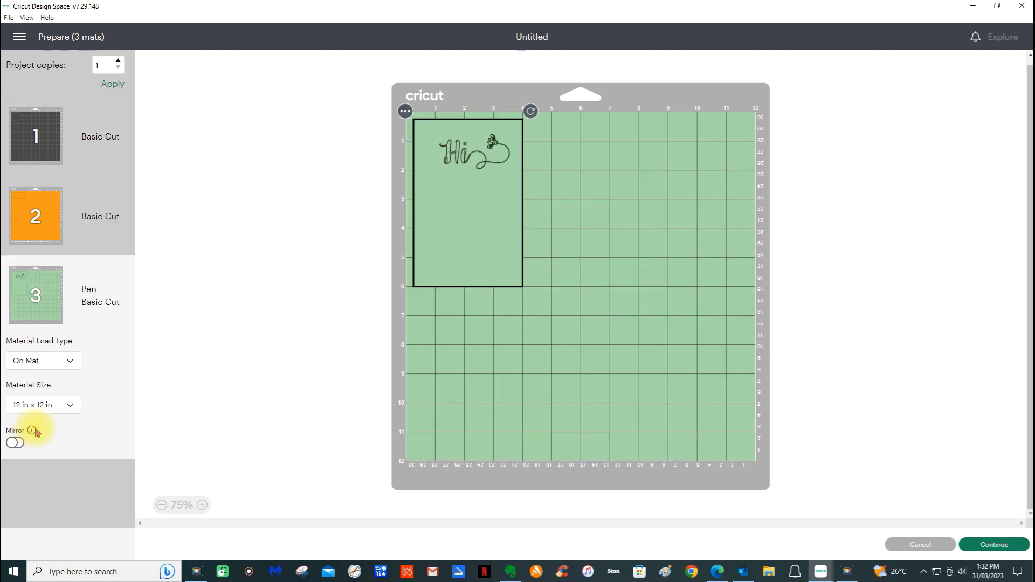
{"action": "left_click", "coordinate": [31, 206]}
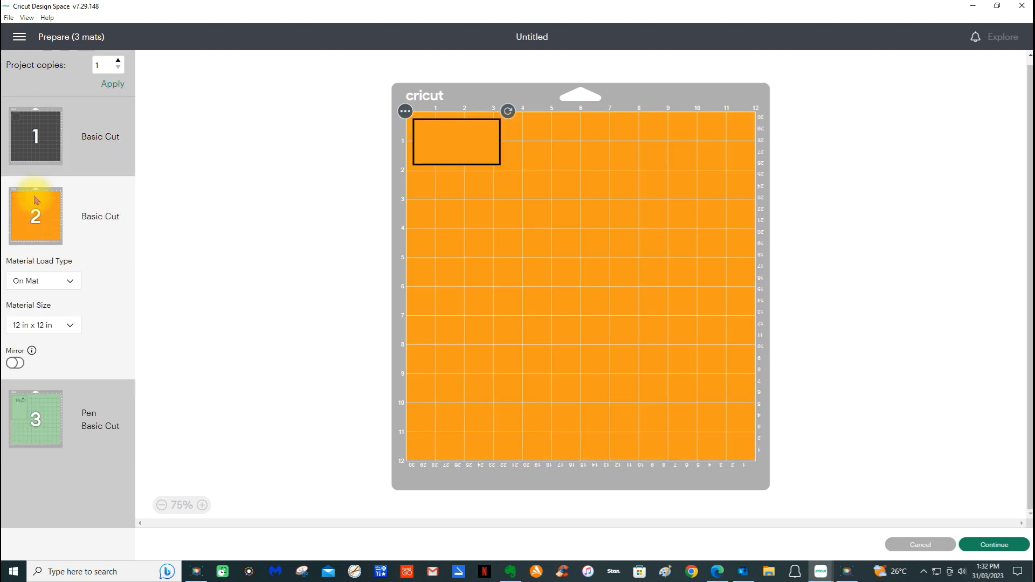
{"action": "left_click", "coordinate": [43, 401]}
{"action": "left_click", "coordinate": [41, 210]}
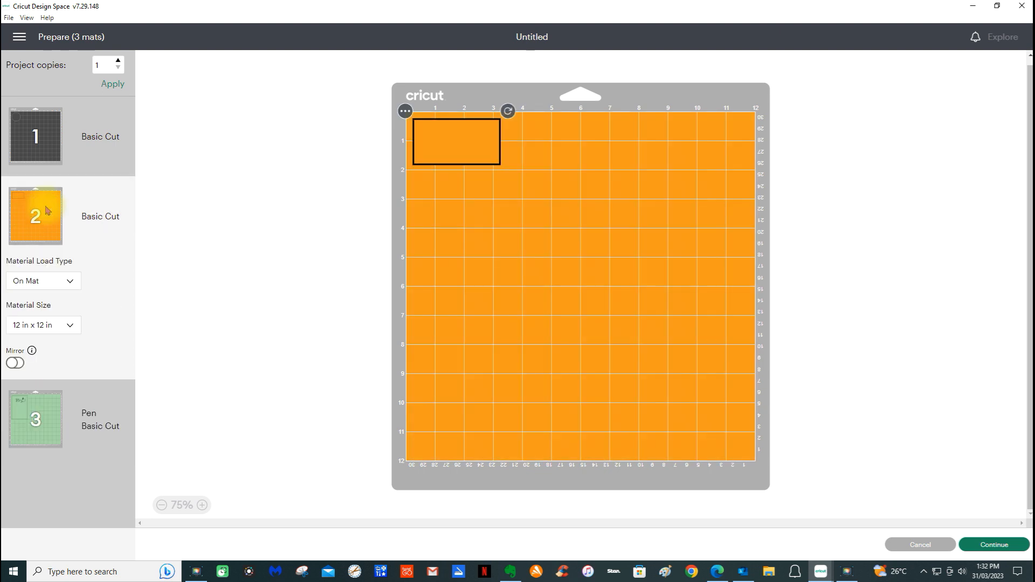
{"action": "left_click", "coordinate": [55, 414]}
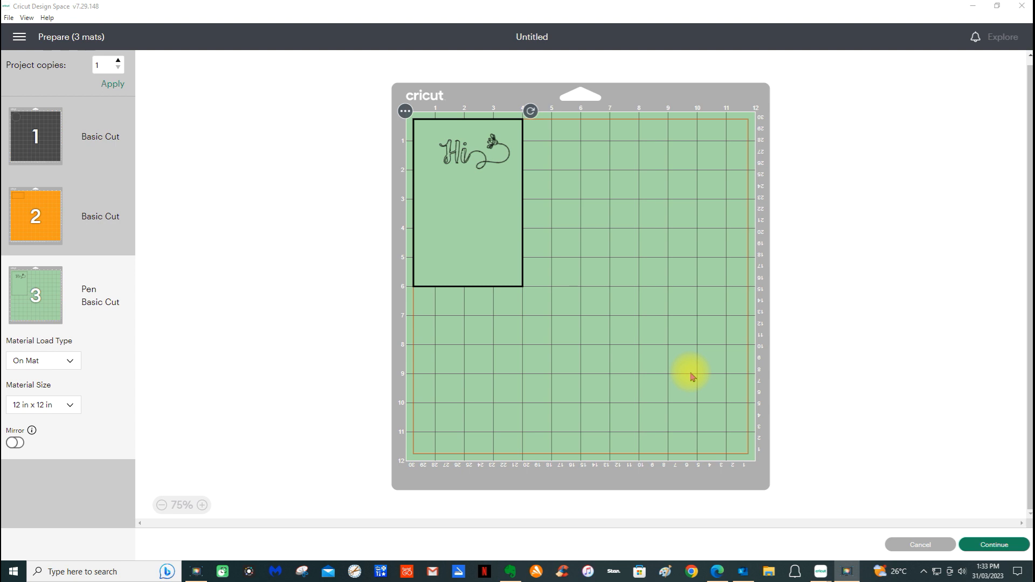
Continue from the mat preview to the base material setup for the green card mat.
{"action": "left_click", "coordinate": [994, 544]}
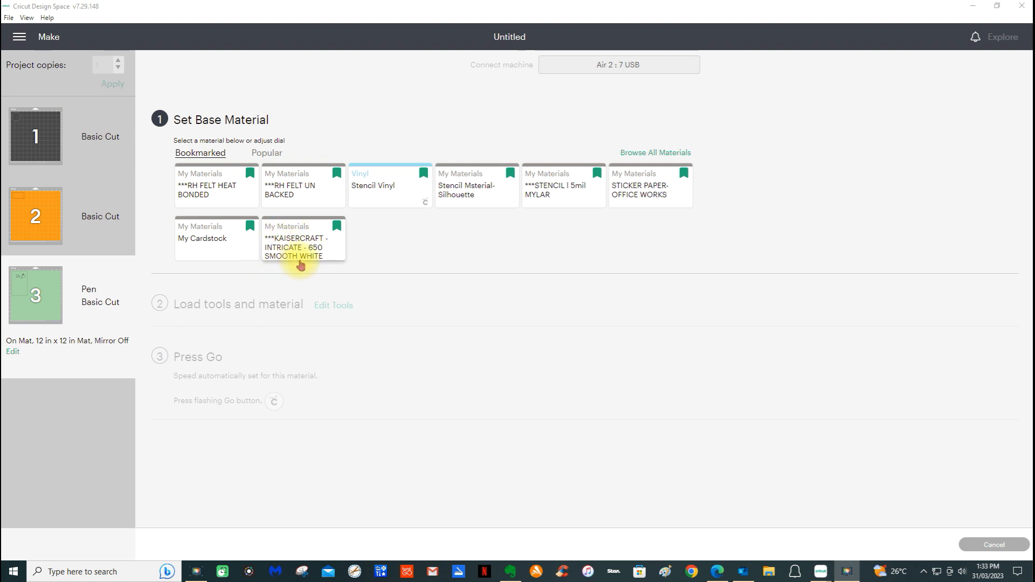
{"action": "left_click", "coordinate": [19, 36]}
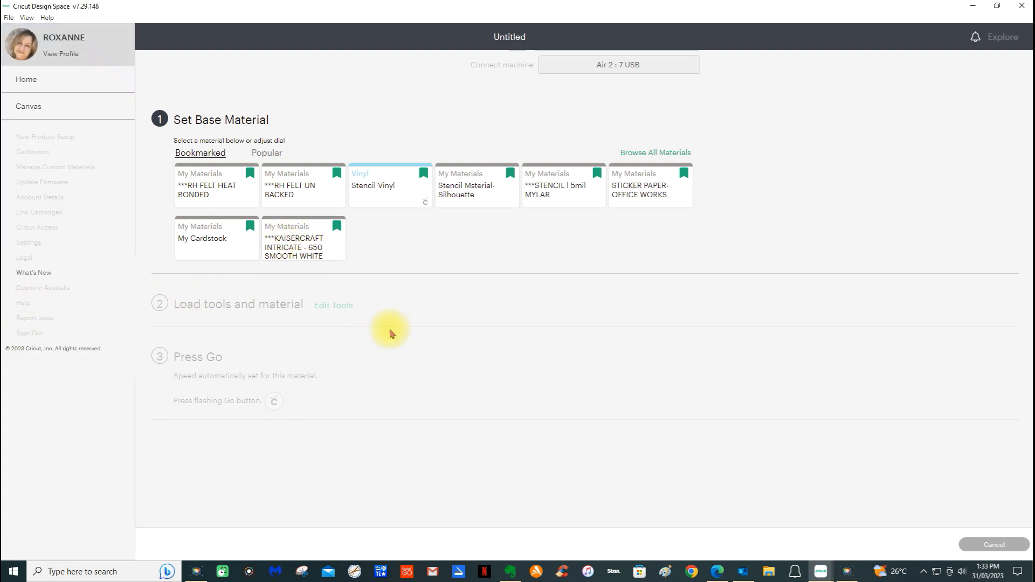
{"action": "left_click", "coordinate": [452, 305]}
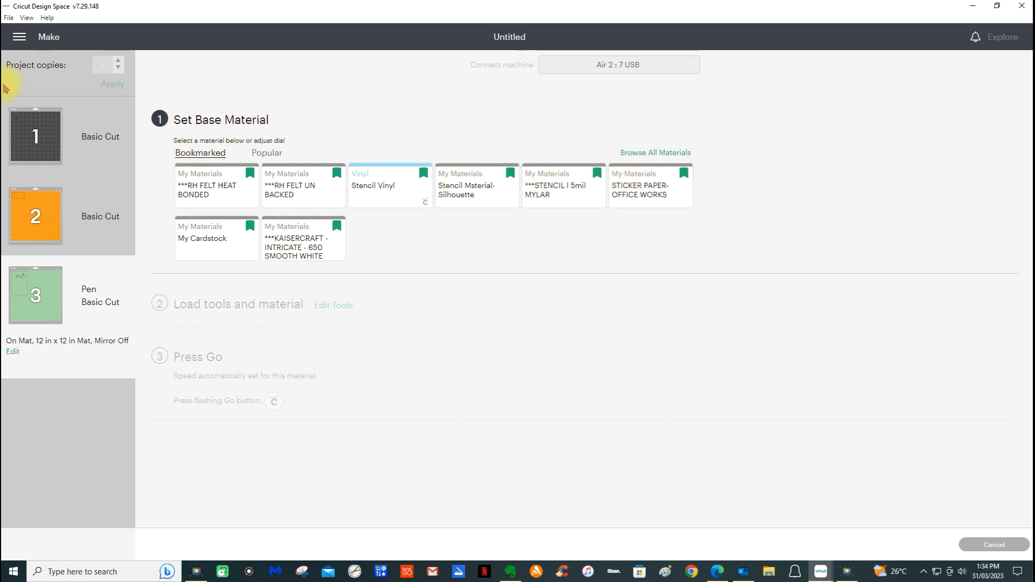
Return from the material setup to the canvas and open the custom materials list for the Air 2 : 7 USB machine.
{"action": "left_click", "coordinate": [18, 37]}
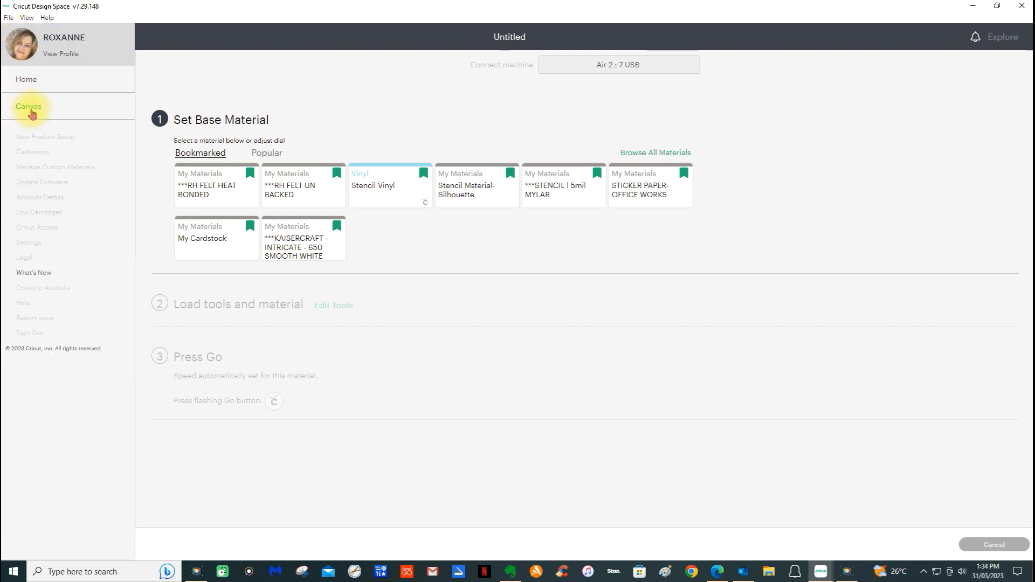
{"action": "left_click", "coordinate": [29, 106]}
{"action": "left_click", "coordinate": [560, 54]}
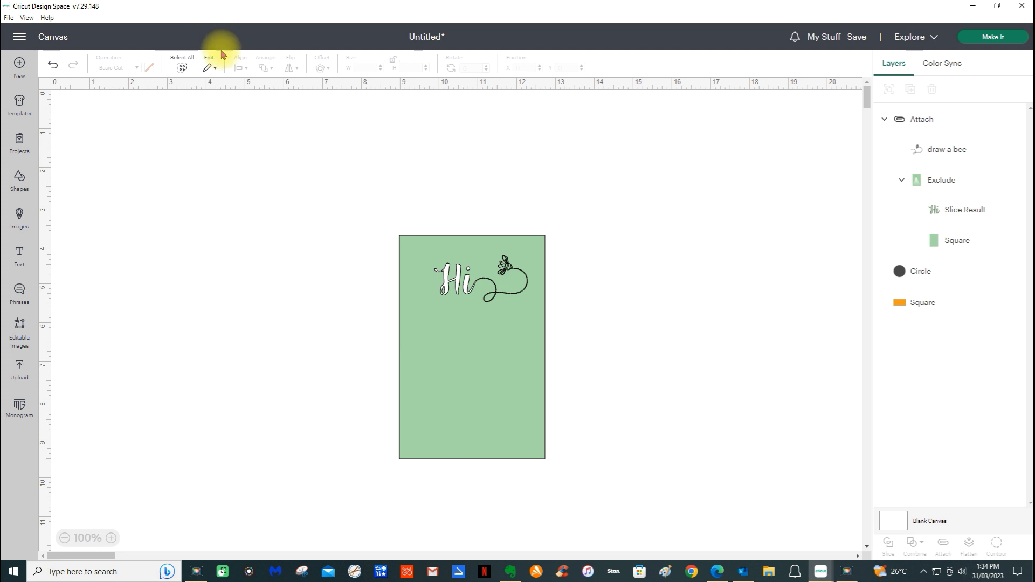
{"action": "left_click", "coordinate": [20, 38]}
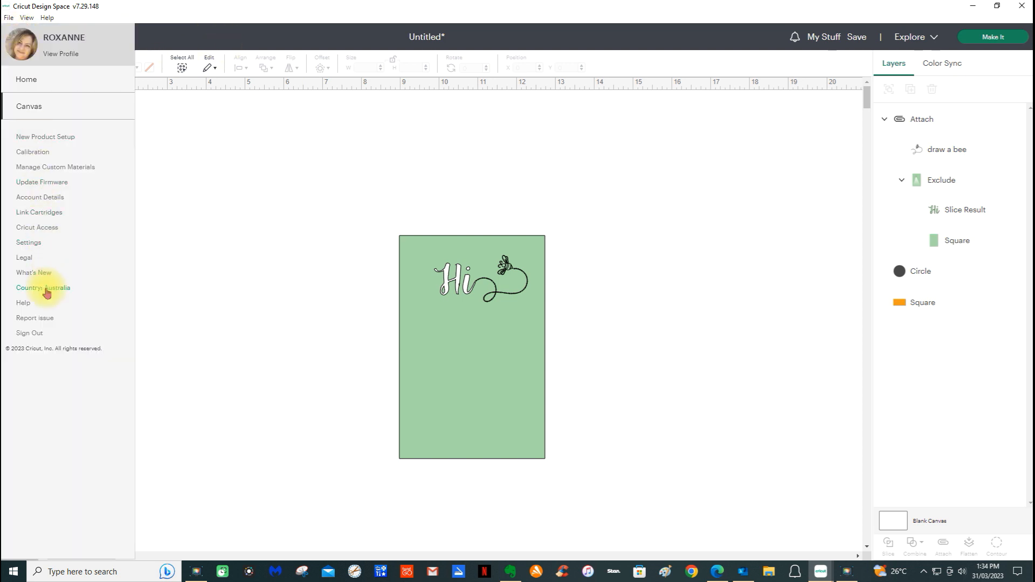
{"action": "left_click", "coordinate": [78, 168]}
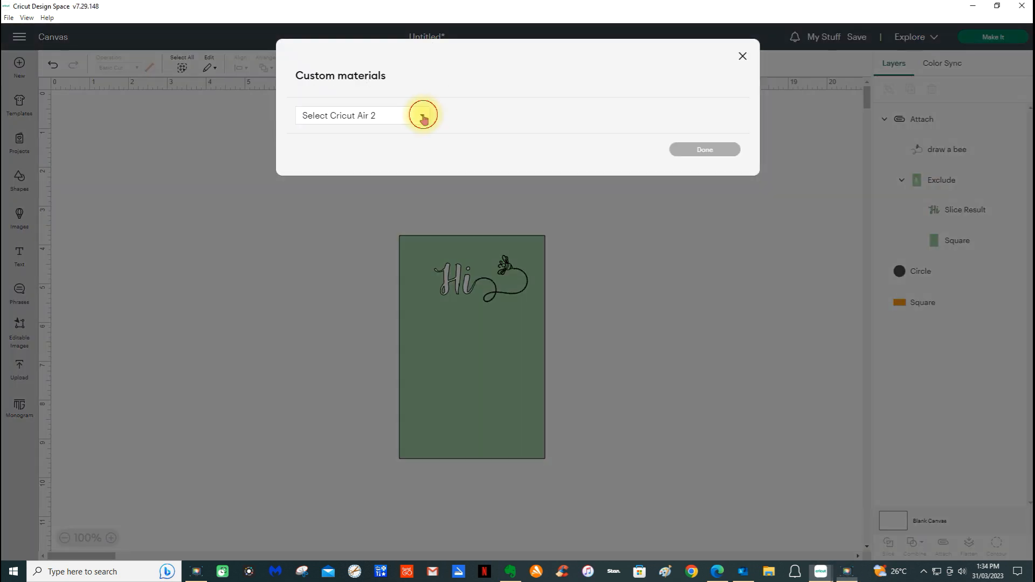
{"action": "left_click", "coordinate": [424, 118]}
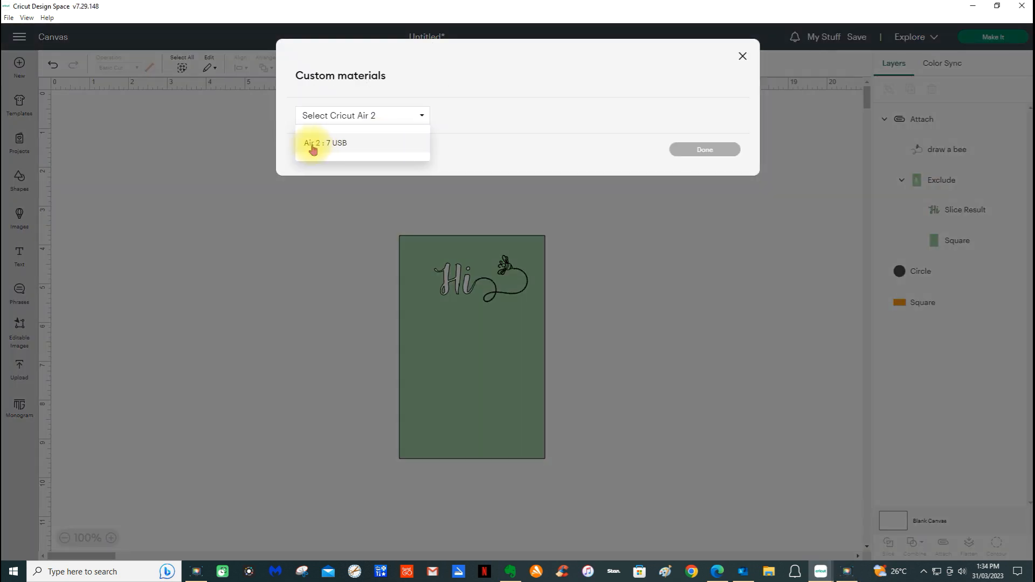
{"action": "left_click", "coordinate": [345, 145]}
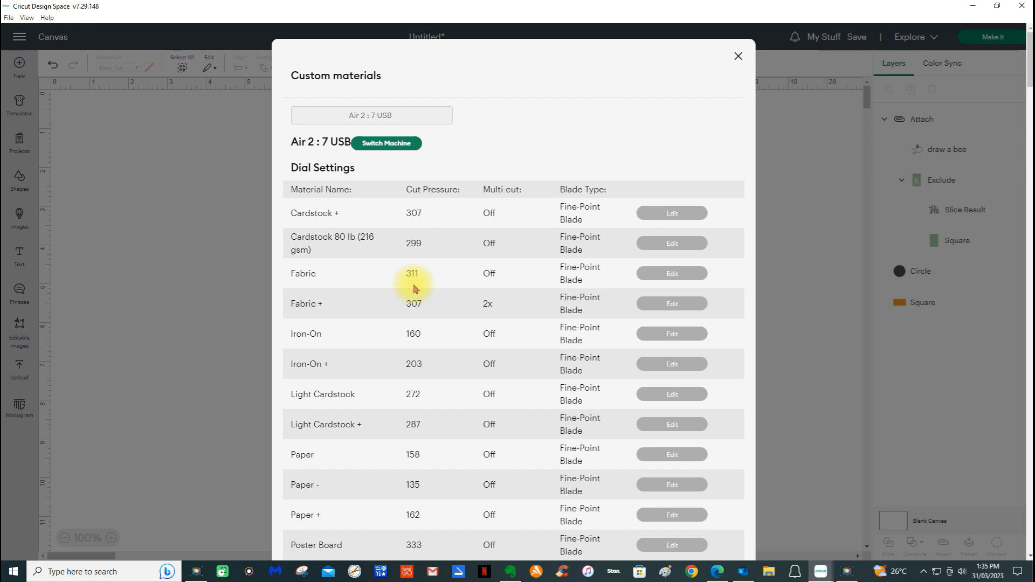
Look through the dial settings and custom materials, and open the ***KAISERCRAFT - INTRICATE - 650 SMOOTH WHITE material for editing.
{"action": "scroll", "coordinate": [415, 288], "scroll_direction": "down", "scroll_amount": 7}
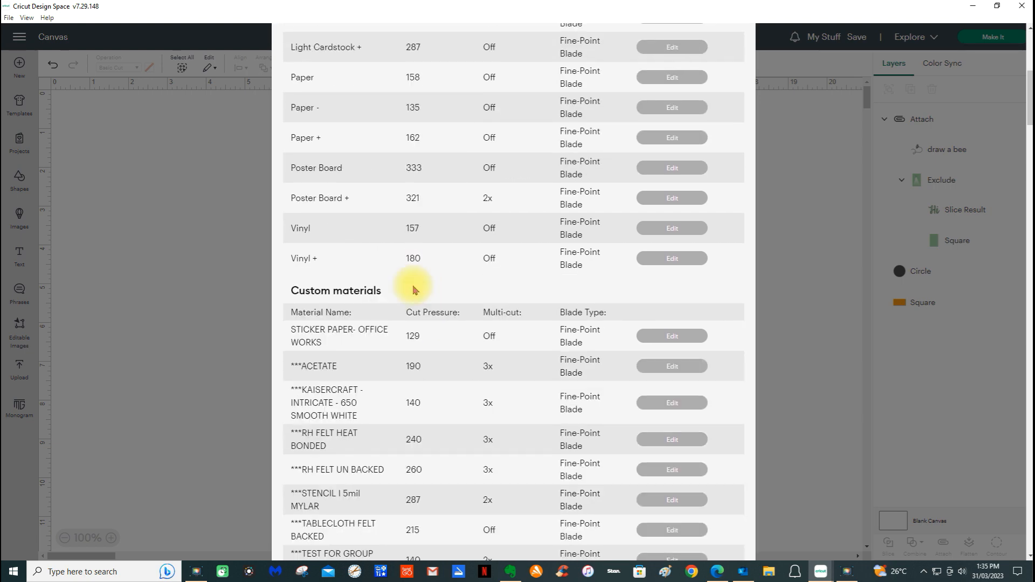
{"action": "scroll", "coordinate": [415, 288], "scroll_direction": "down", "scroll_amount": 2}
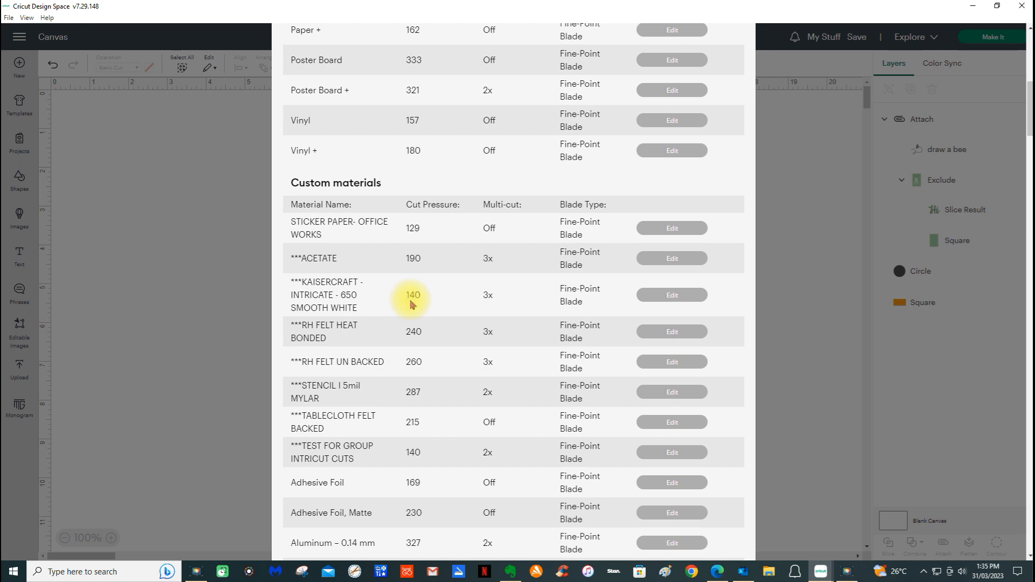
{"action": "scroll", "coordinate": [415, 324], "scroll_direction": "up", "scroll_amount": 9}
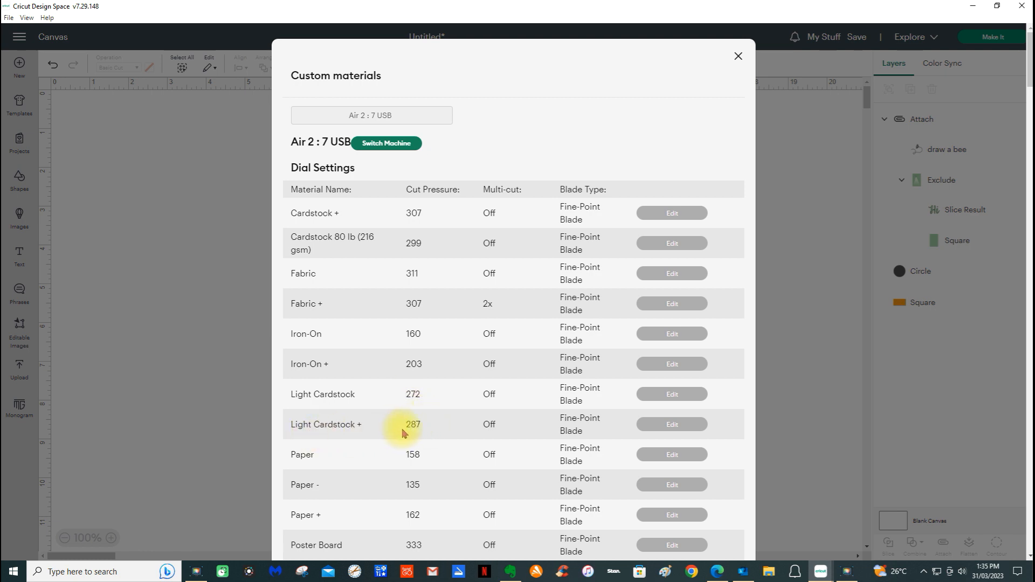
{"action": "scroll", "coordinate": [416, 433], "scroll_direction": "down", "scroll_amount": 8}
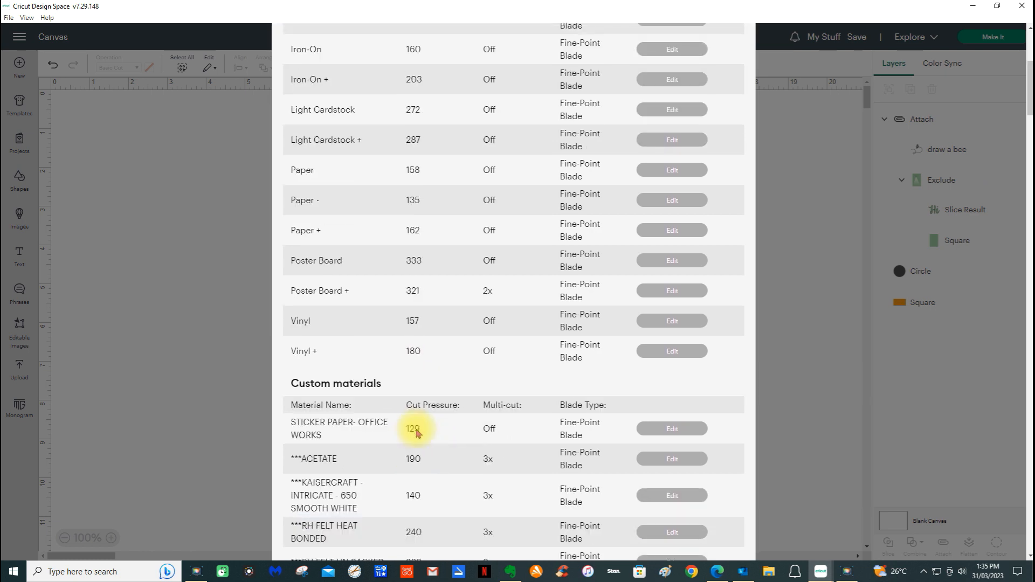
{"action": "scroll", "coordinate": [417, 433], "scroll_direction": "down", "scroll_amount": 1}
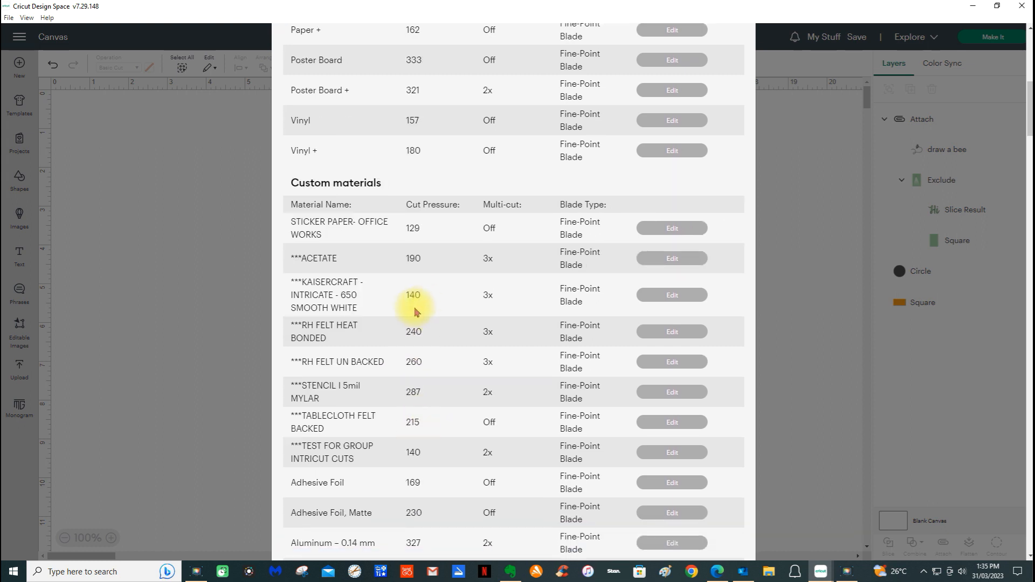
{"action": "scroll", "coordinate": [345, 293], "scroll_direction": "up", "scroll_amount": 1}
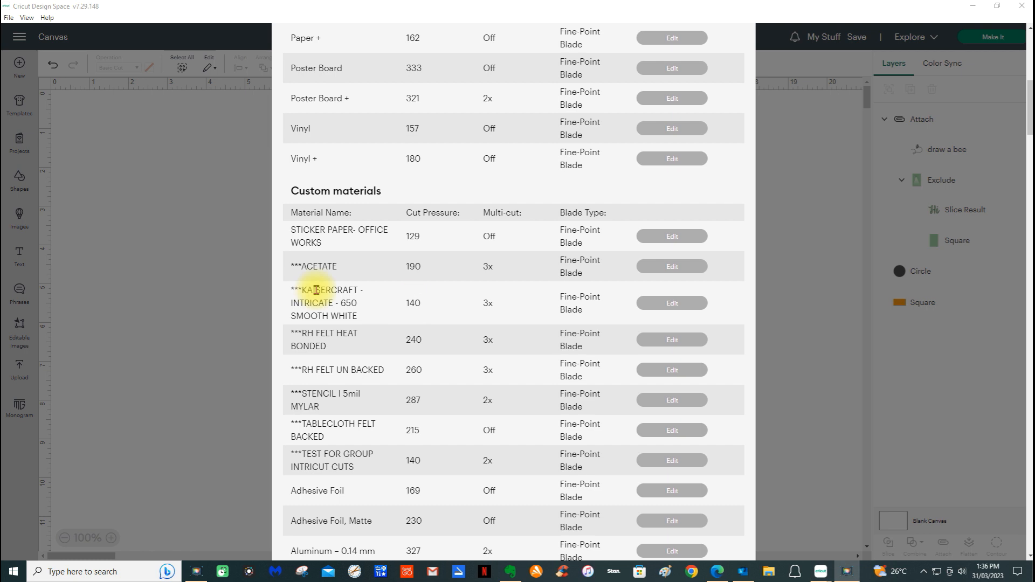
{"action": "left_click", "coordinate": [677, 305]}
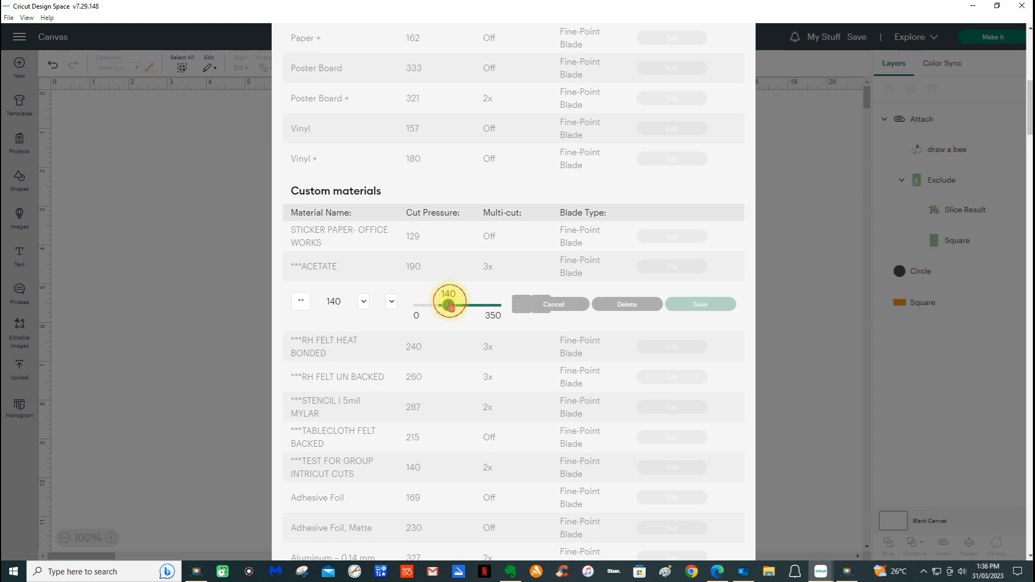
Try lowering the material's cut pressure to 100 and nudging it upward in small increments.
{"action": "left_click_drag", "start_coordinate": [450, 305], "coordinate": [448, 305]}
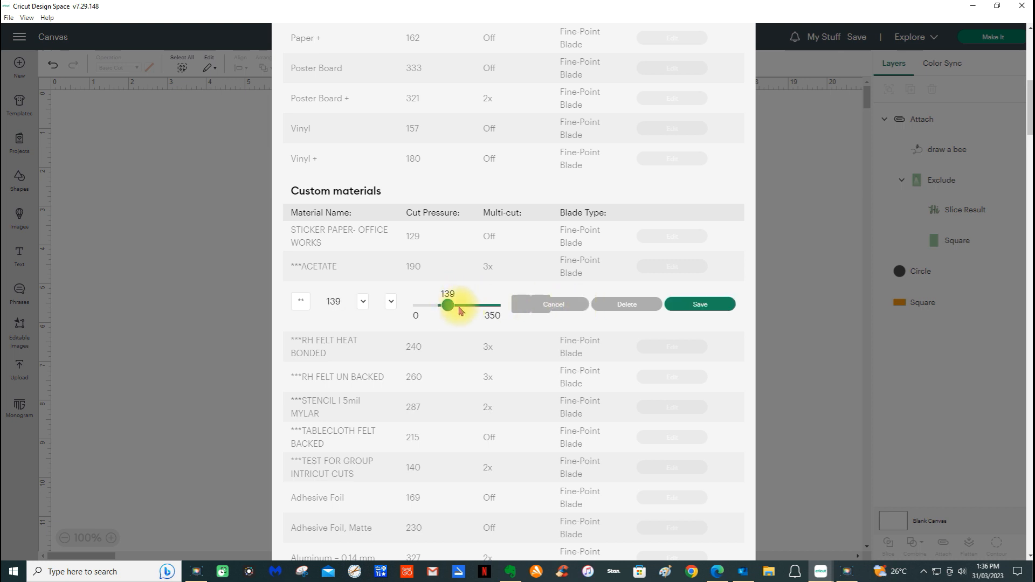
{"action": "left_click_drag", "start_coordinate": [449, 306], "coordinate": [443, 305]}
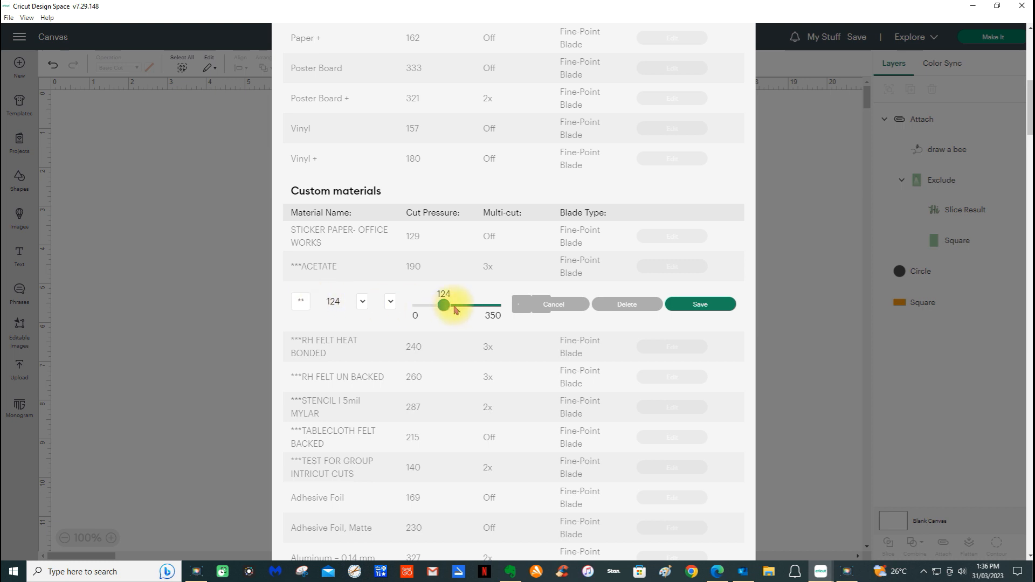
{"action": "left_click_drag", "start_coordinate": [444, 306], "coordinate": [438, 306]}
{"action": "double_click", "coordinate": [333, 302]}
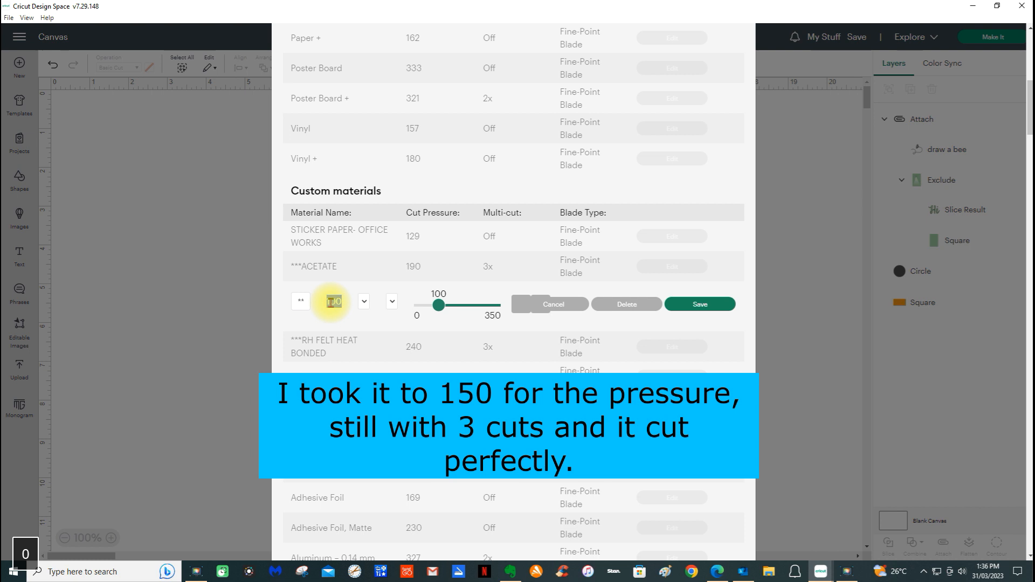
{"action": "left_click", "coordinate": [437, 310]}
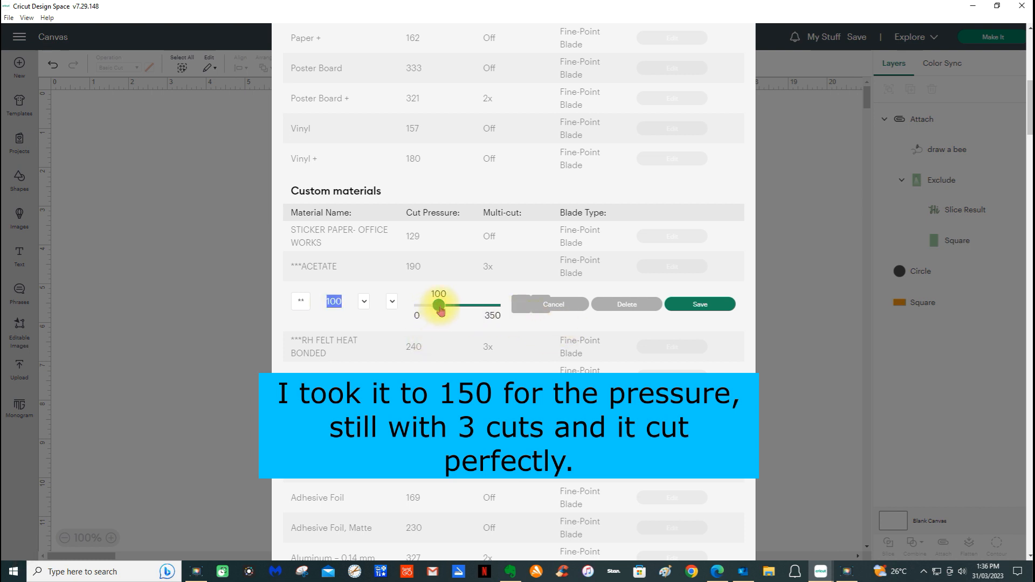
{"action": "key", "text": "Right"}
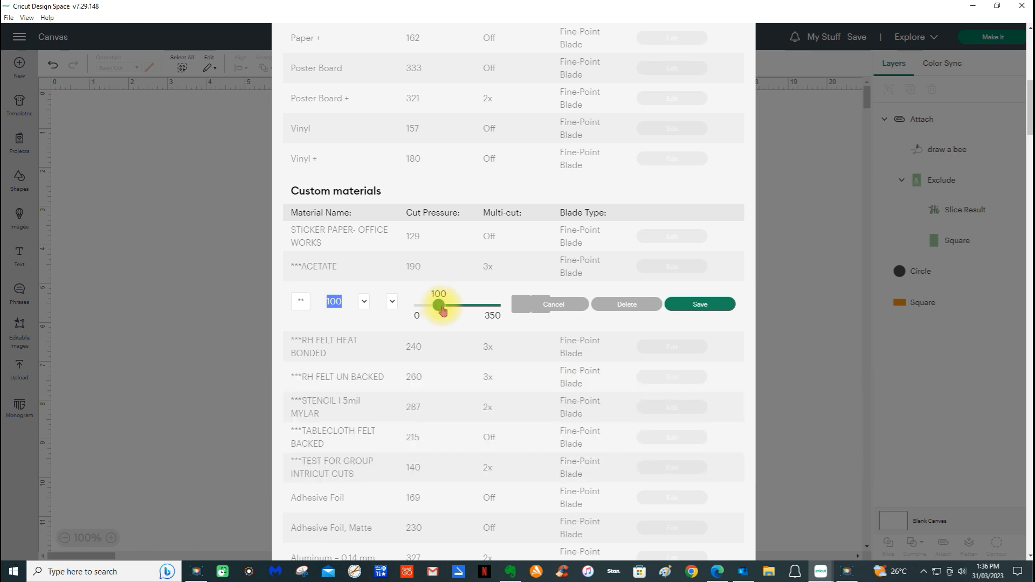
{"action": "left_click", "coordinate": [438, 305]}
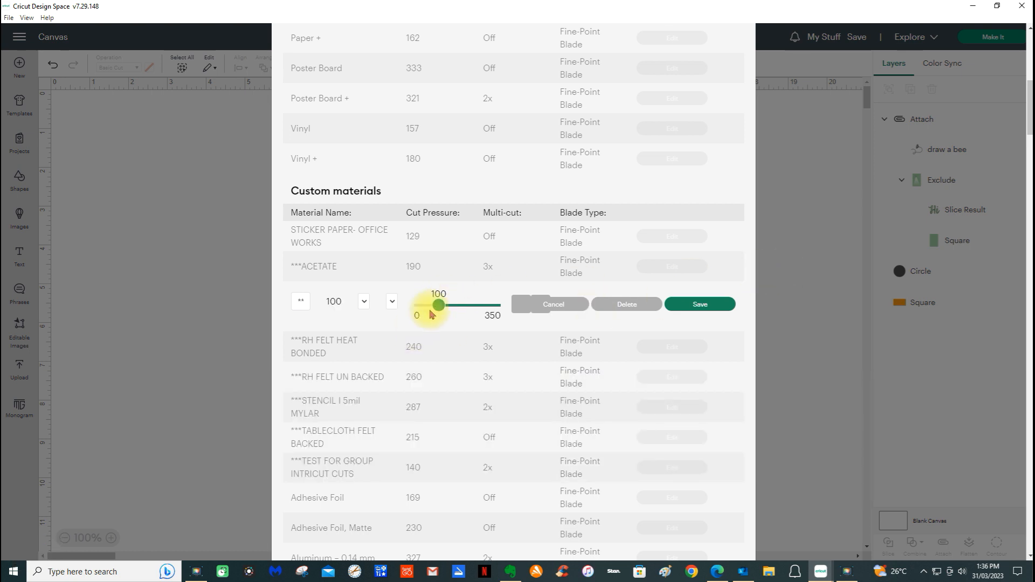
{"action": "key", "text": "Right"}
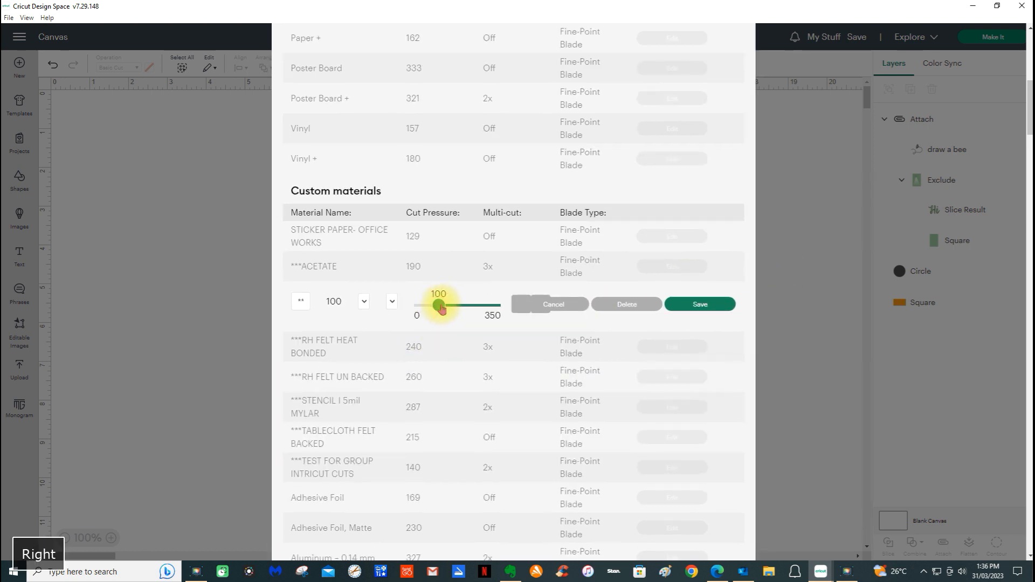
{"action": "left_click", "coordinate": [441, 305]}
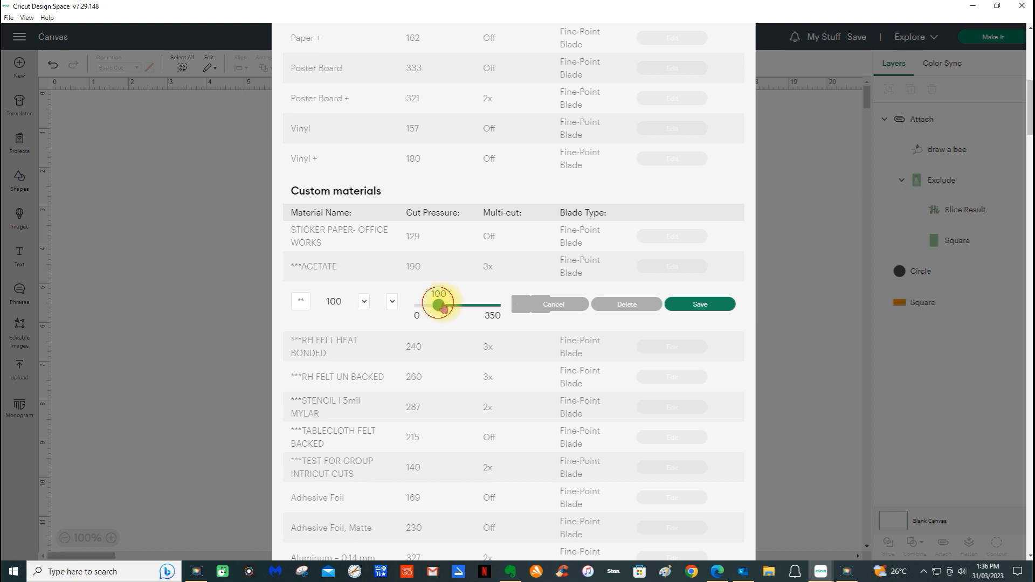
Set the cut pressure of the ***KAISERCRAFT - INTRICATE - 650 SMOOTH WHITE material to 151 and save it.
{"action": "left_click_drag", "start_coordinate": [448, 306], "coordinate": [458, 310]}
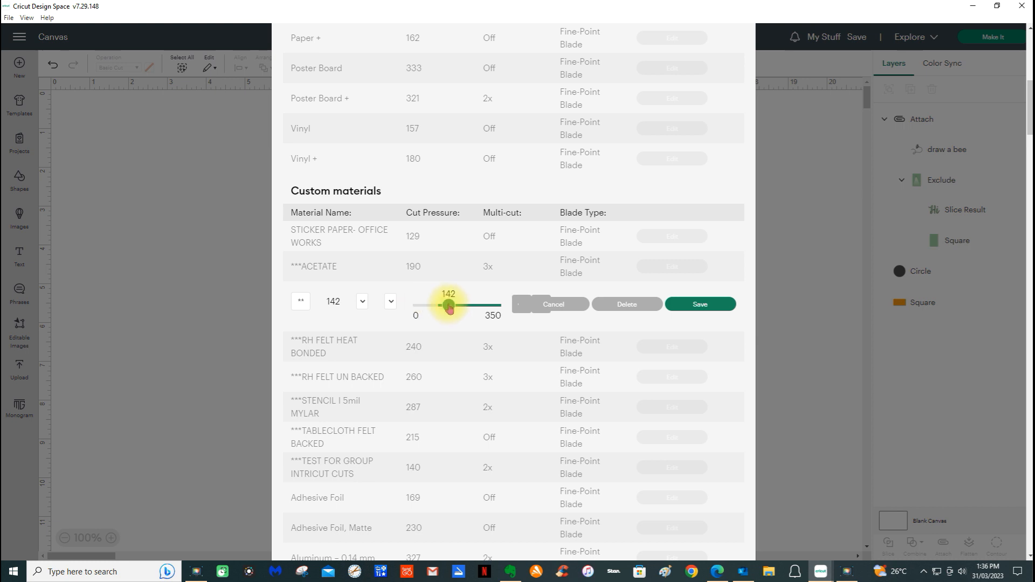
{"action": "left_click_drag", "start_coordinate": [451, 307], "coordinate": [459, 308]}
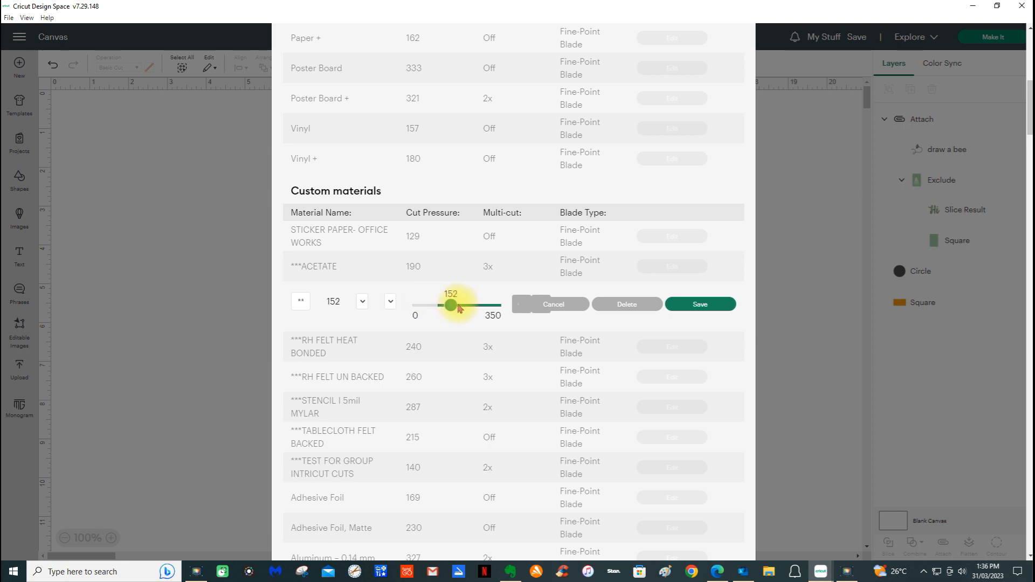
{"action": "left_click_drag", "start_coordinate": [457, 306], "coordinate": [459, 309]}
{"action": "left_click", "coordinate": [693, 305]}
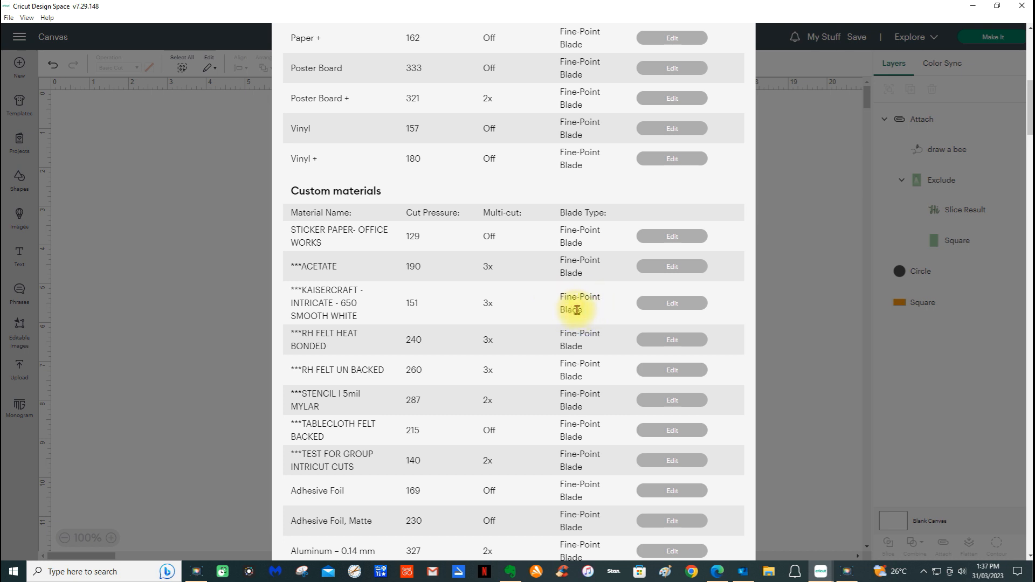
Check the edited entry in the custom materials list and close the list.
{"action": "scroll", "coordinate": [943, 79], "scroll_direction": "down", "scroll_amount": 10}
{"action": "left_click_drag", "start_coordinate": [943, 79], "coordinate": [1, 520]}
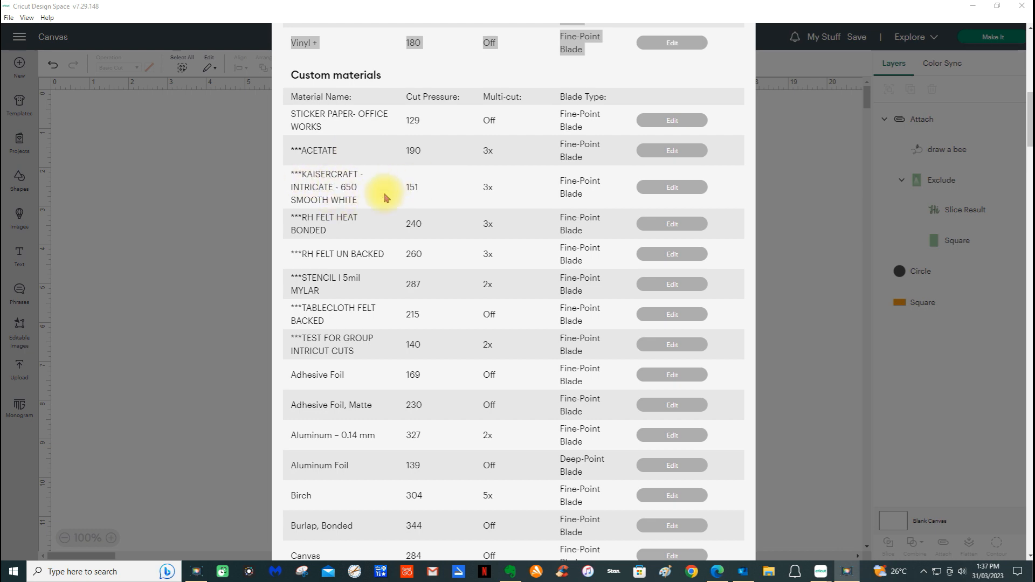
{"action": "scroll", "coordinate": [624, 238], "scroll_direction": "up", "scroll_amount": 12}
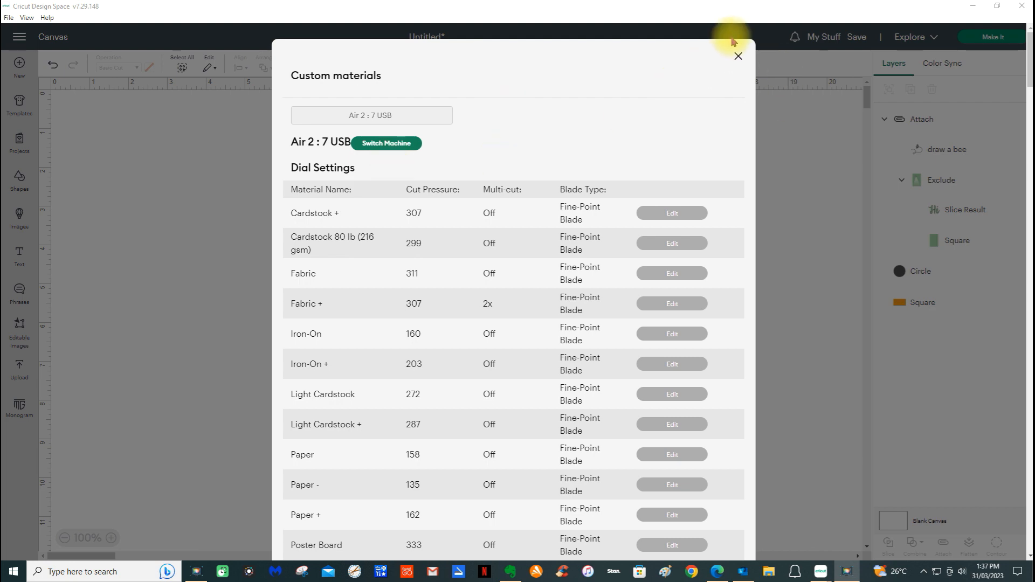
{"action": "left_click", "coordinate": [738, 57]}
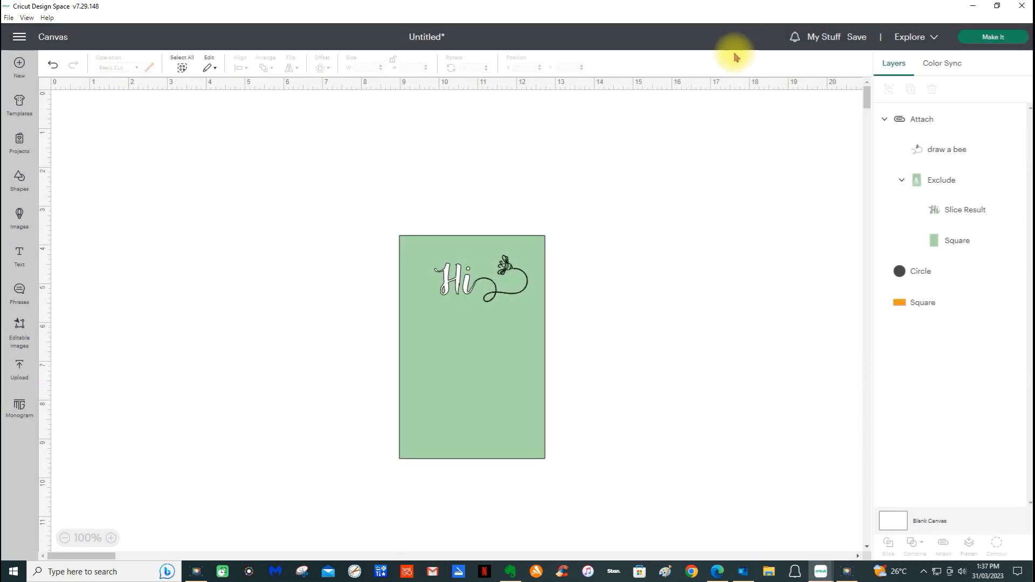
Move the green card aside on the canvas and delete the circle and the orange rectangle beneath it.
{"action": "left_click", "coordinate": [487, 283]}
{"action": "left_click_drag", "start_coordinate": [492, 269], "coordinate": [609, 272]}
{"action": "key", "text": "ctrl+z"}
{"action": "key", "text": "ctrl+z"}
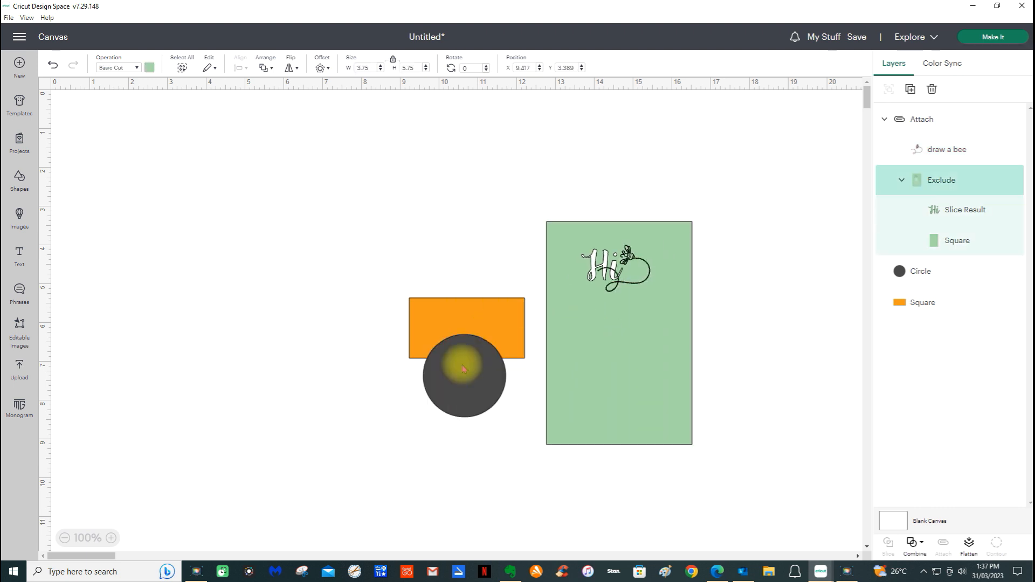
{"action": "left_click", "coordinate": [445, 376]}
{"action": "key", "text": "Delete"}
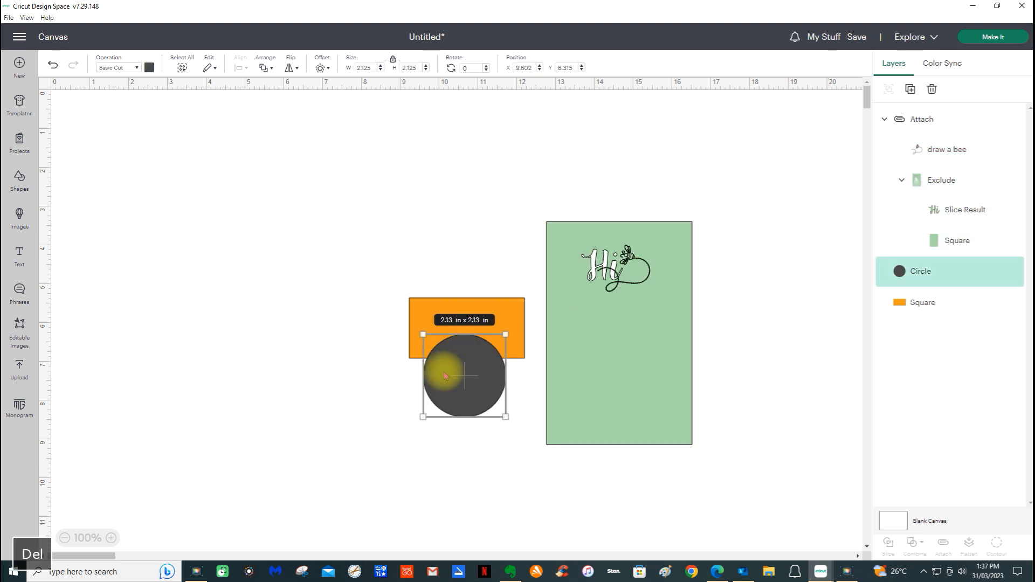
{"action": "left_click", "coordinate": [458, 335]}
Send the green card to be made and set its base material to ***KAISERCRAFT - INTRICATE - 650 SMOOTH WHITE.
{"action": "left_click", "coordinate": [994, 39]}
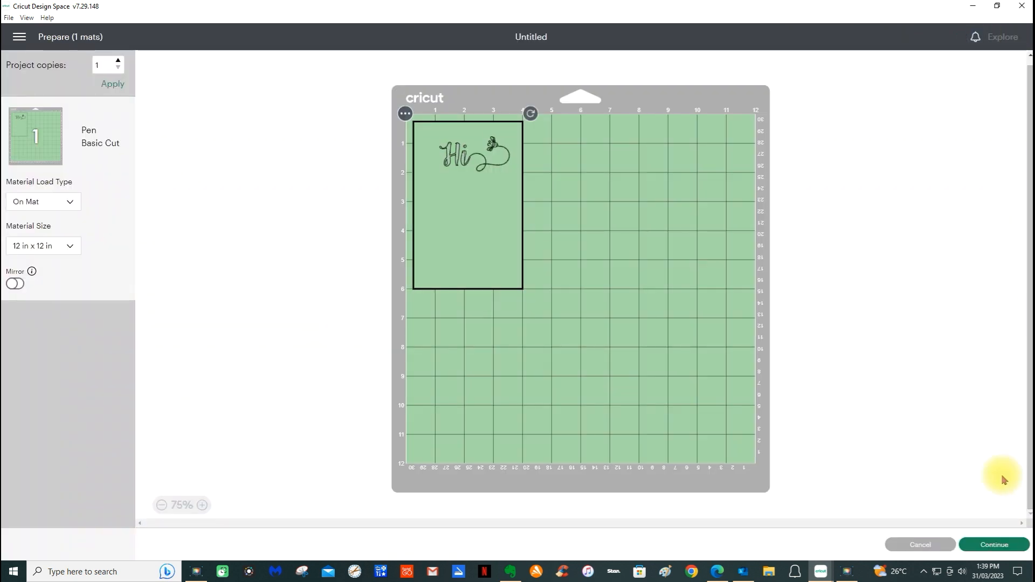
{"action": "left_click", "coordinate": [997, 545]}
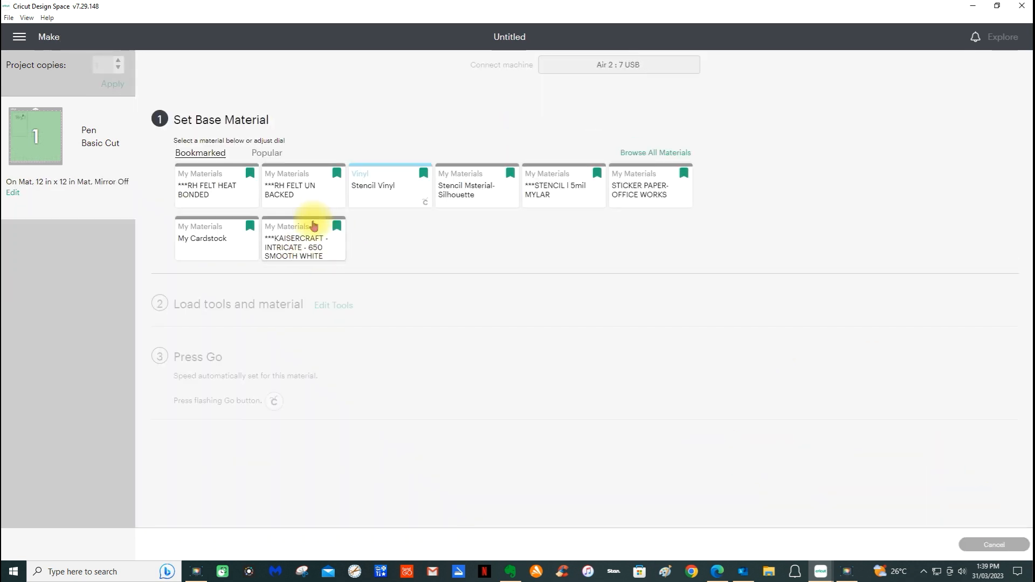
{"action": "left_click", "coordinate": [308, 243]}
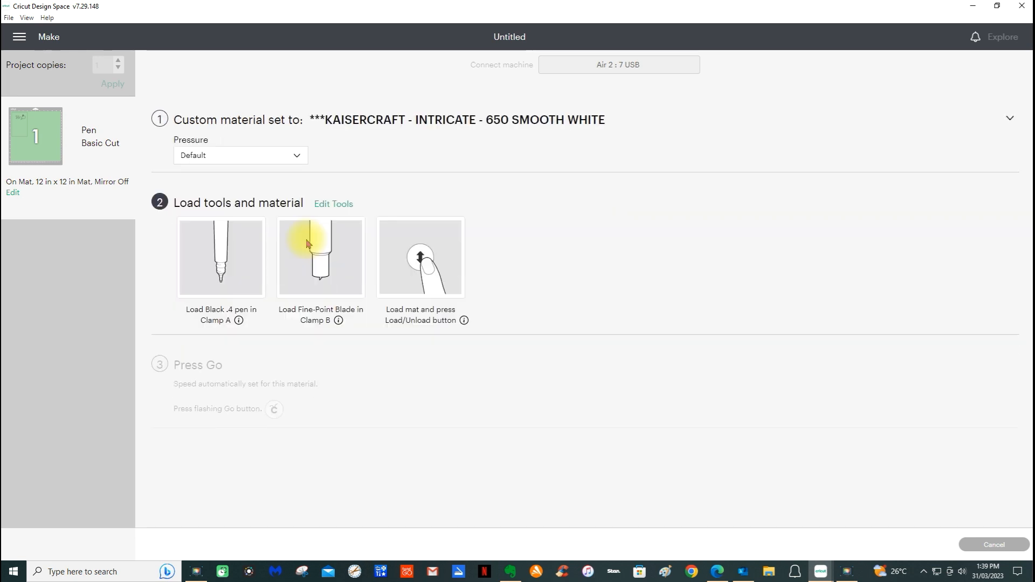